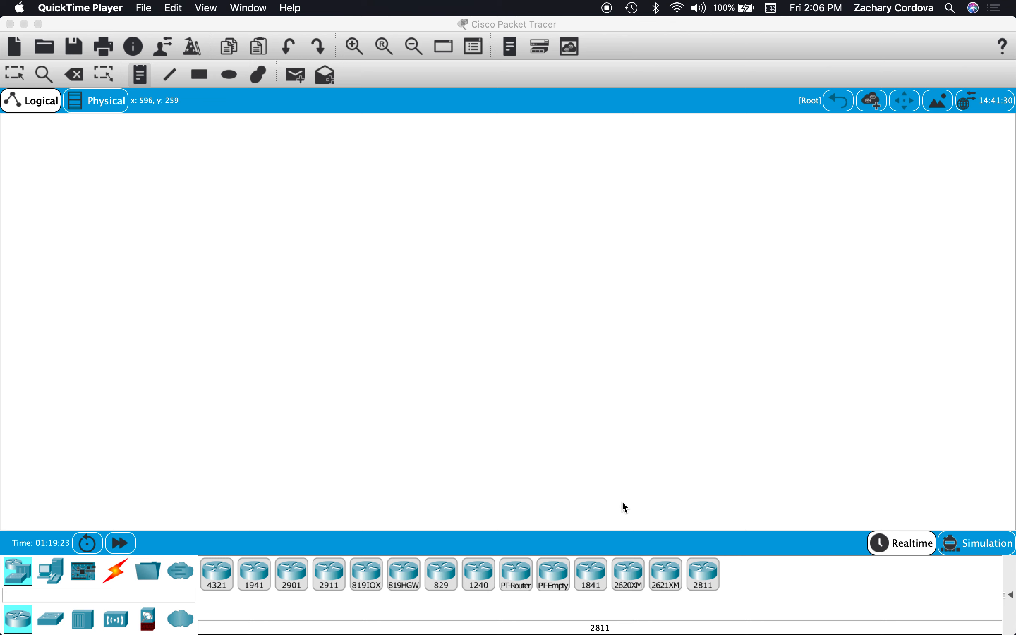
# Place a 2811 router in the workspace and a 2960 switch to its right.
pyautogui.moveTo(707, 572); pyautogui.dragTo(359, 262)
pyautogui.press('Escape')
pyautogui.moveTo(308, 310); pyautogui.dragTo(328, 302)
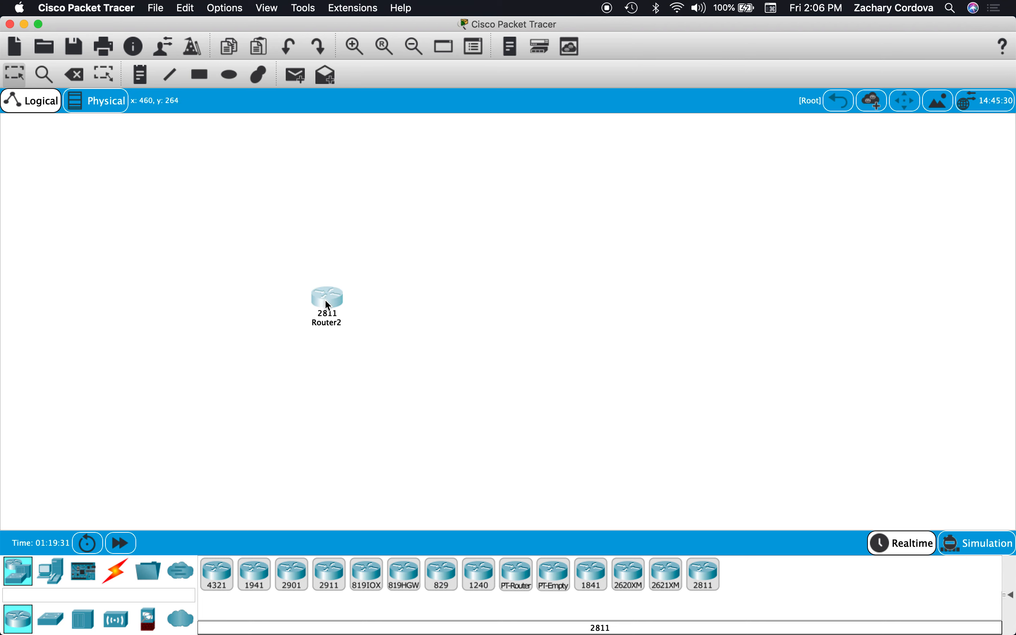
pyautogui.click(58, 618)
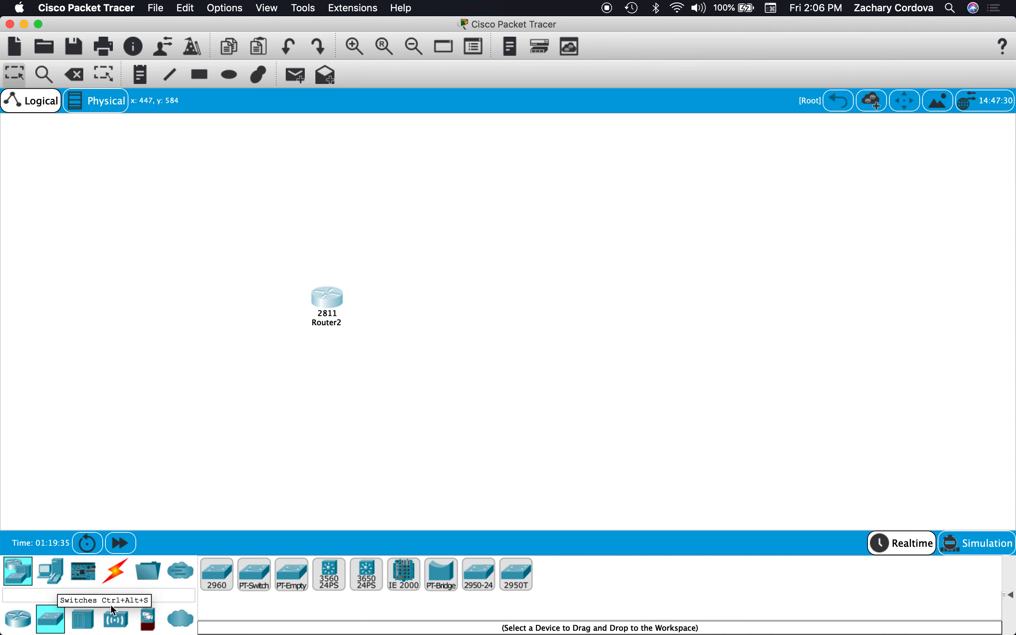
pyautogui.moveTo(221, 588); pyautogui.dragTo(462, 306)
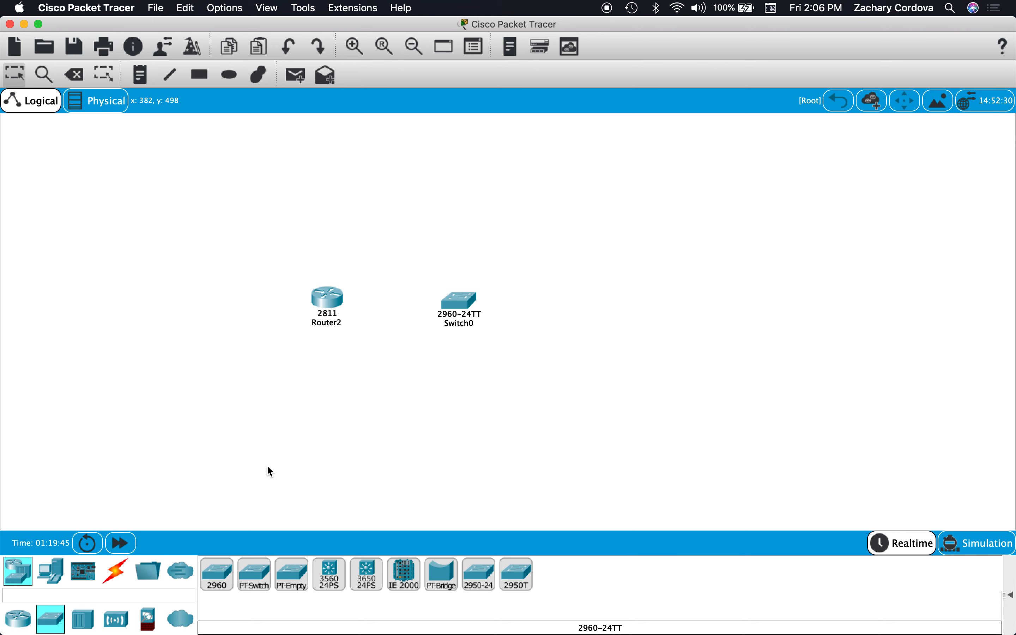
# Add three PC end devices to the right of the switch and arrange them in a vertical column.
pyautogui.click(50, 571)
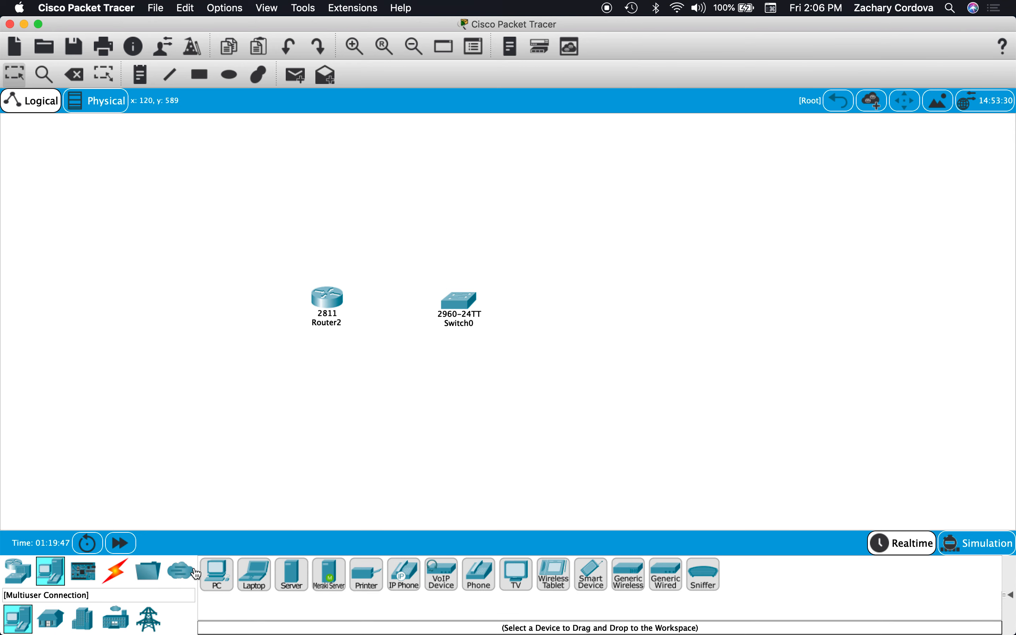
pyautogui.moveTo(217, 571); pyautogui.dragTo(615, 263)
pyautogui.moveTo(218, 573); pyautogui.dragTo(620, 353)
pyautogui.moveTo(221, 584); pyautogui.dragTo(609, 447)
pyautogui.click(611, 265)
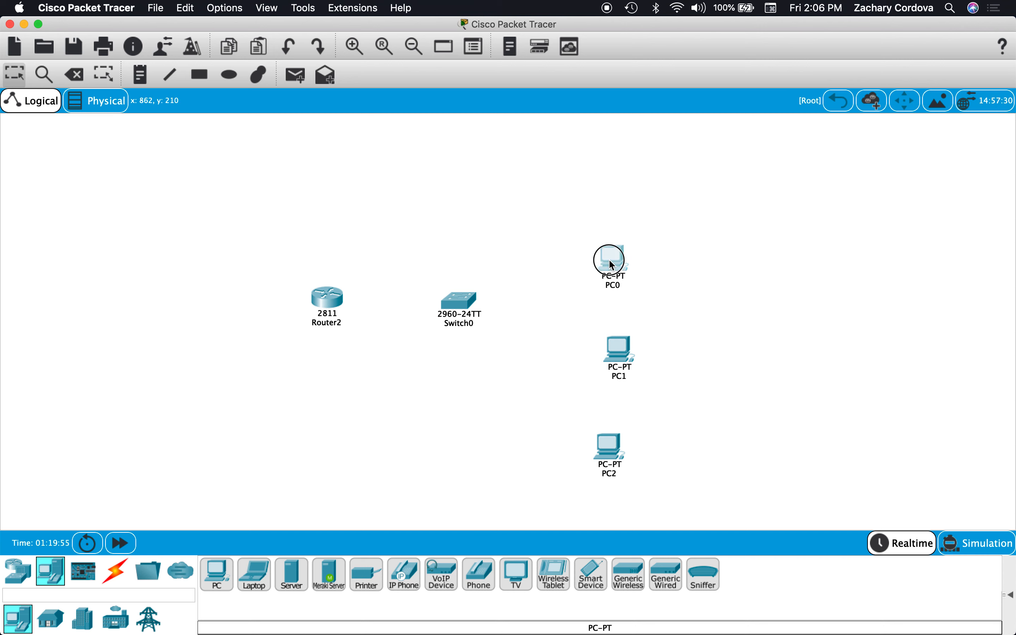
pyautogui.moveTo(609, 261); pyautogui.dragTo(618, 258)
pyautogui.moveTo(618, 350); pyautogui.dragTo(618, 336)
pyautogui.moveTo(608, 453); pyautogui.dragTo(611, 428)
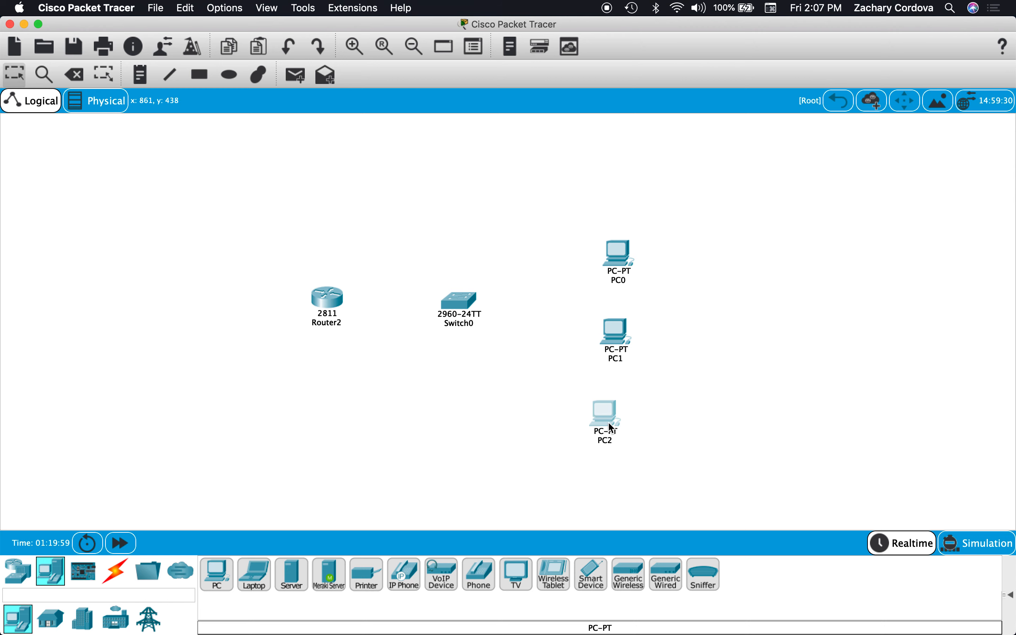
# Set the IPv4 gateway/DNS configuration of PC0 to DHCP and close its window.
pyautogui.click(620, 249)
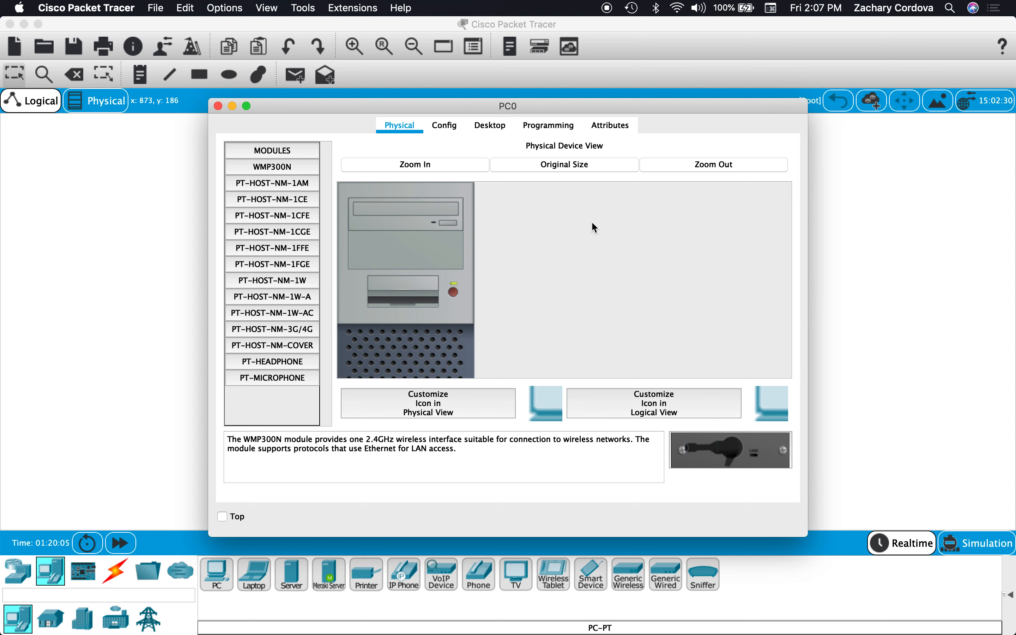
pyautogui.click(445, 125)
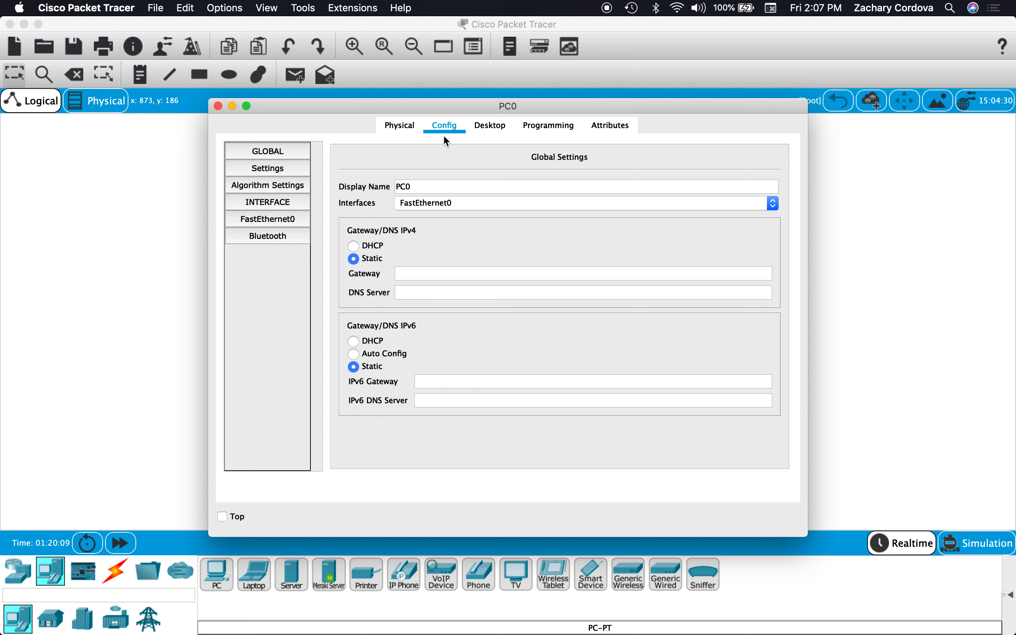
pyautogui.click(354, 230)
pyautogui.click(218, 107)
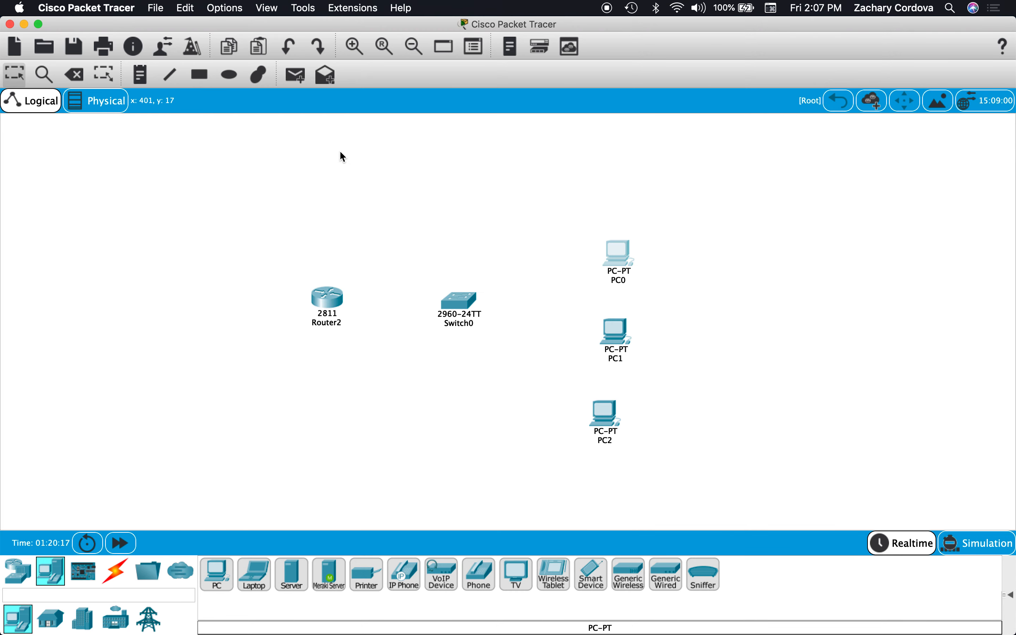
# Set the IPv4 gateway/DNS configuration of PC1 to DHCP and close its window.
pyautogui.click(622, 340)
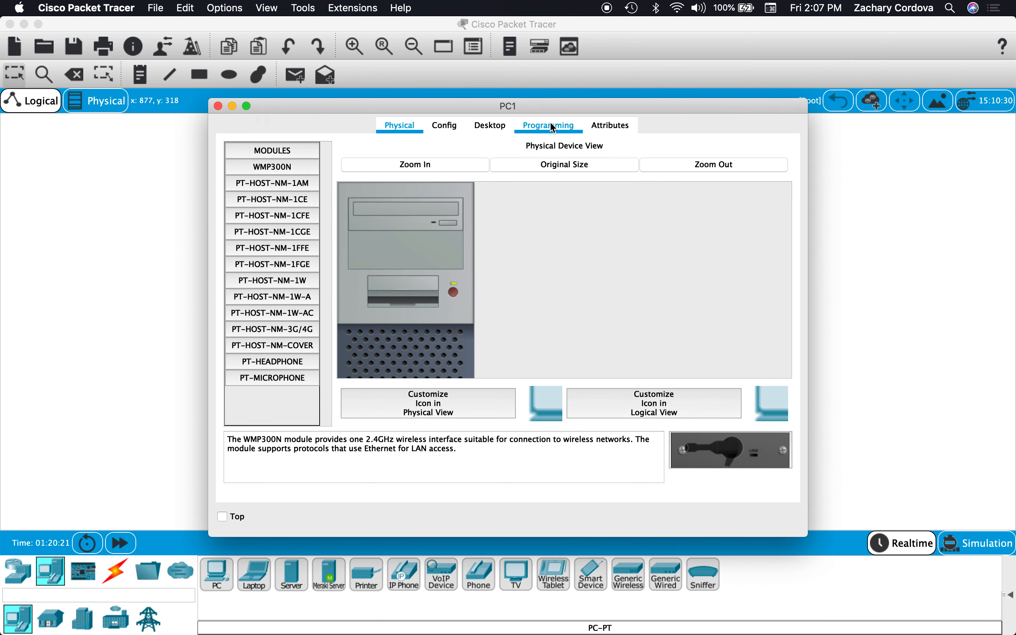
pyautogui.click(445, 125)
pyautogui.click(353, 245)
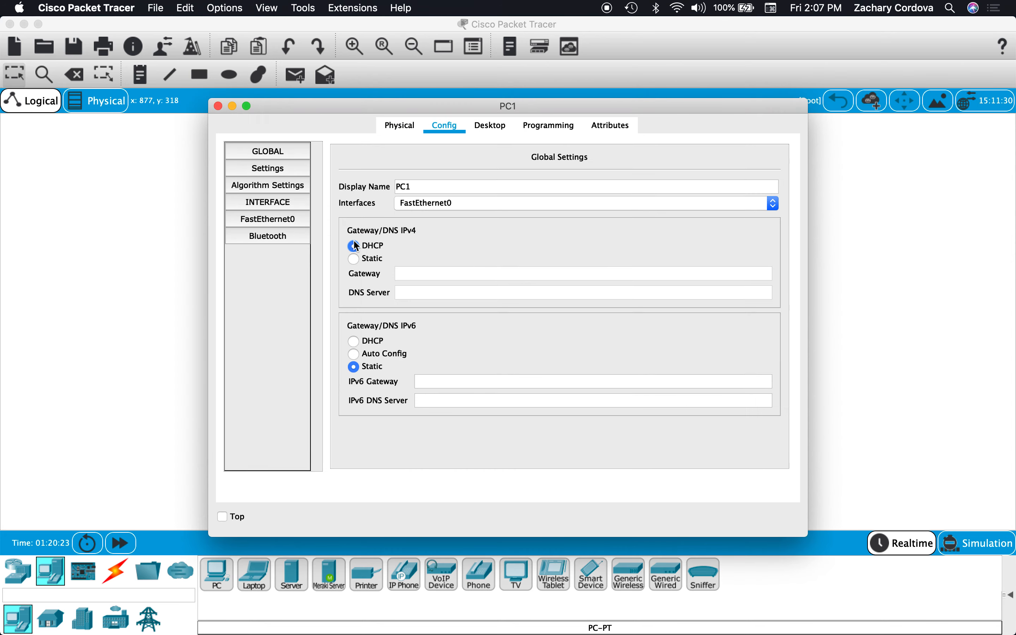
pyautogui.click(219, 107)
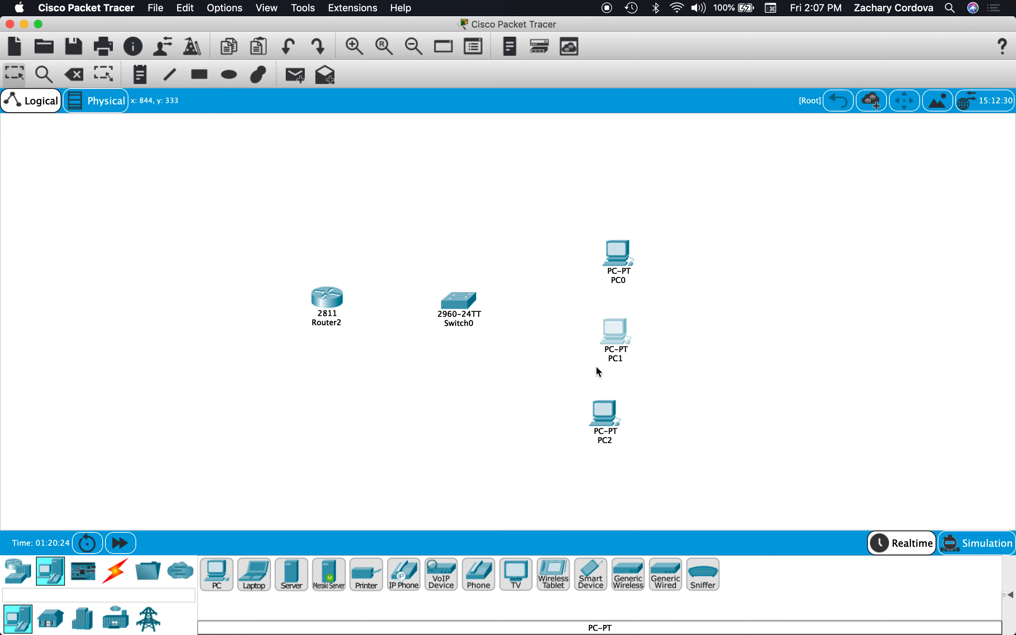
# Set the IPv4 gateway/DNS configuration of PC2 to DHCP and close its window.
pyautogui.click(605, 417)
pyautogui.click(446, 125)
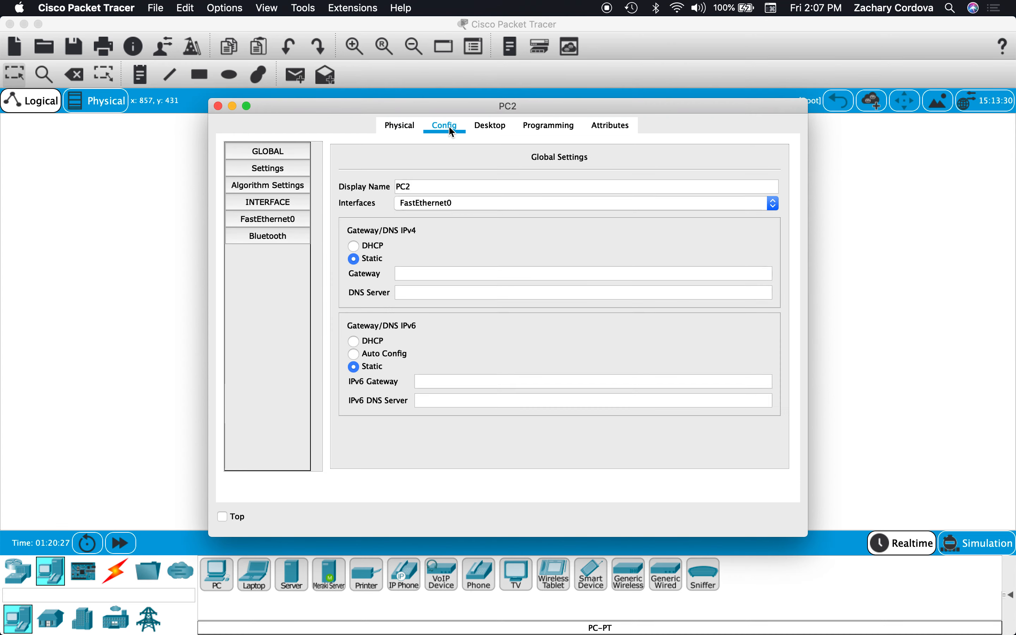
pyautogui.click(218, 106)
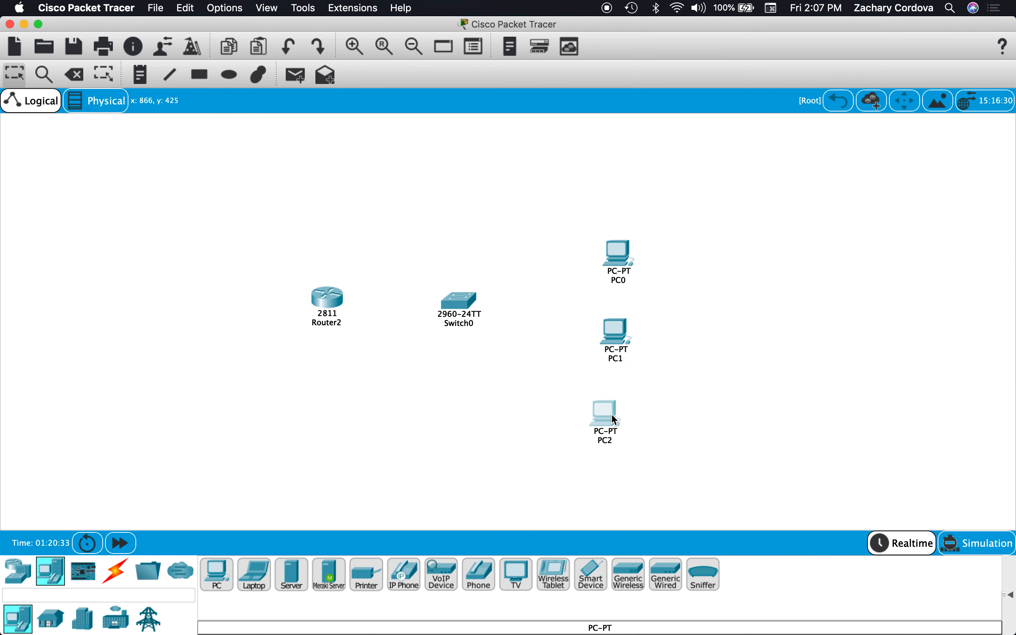
# Move PC1 and PC0 slightly upward to even out the spacing of the PC column.
pyautogui.moveTo(615, 342); pyautogui.dragTo(614, 329)
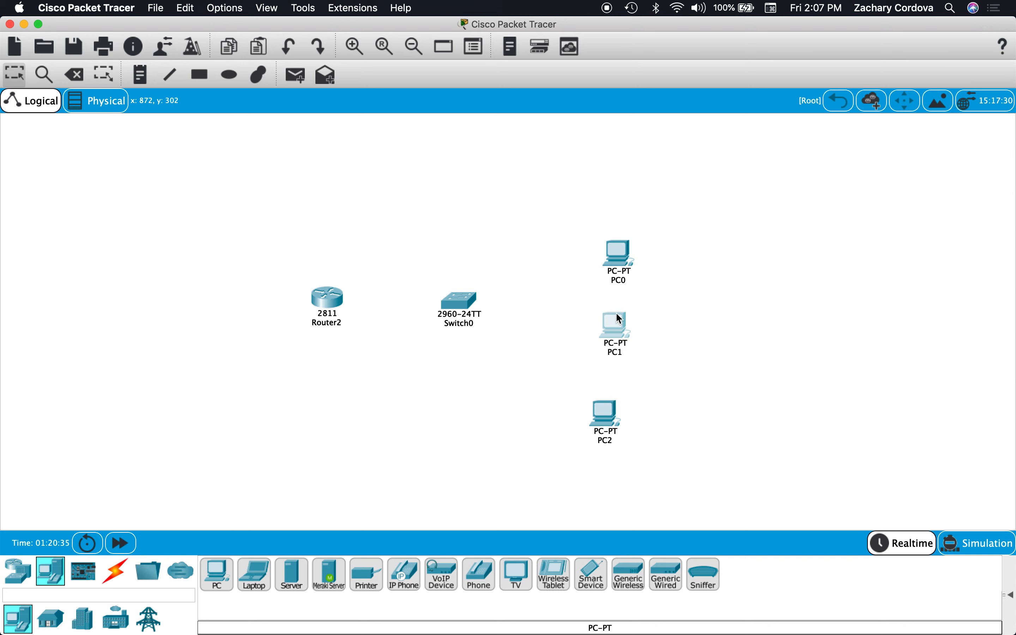
pyautogui.moveTo(618, 259); pyautogui.dragTo(617, 249)
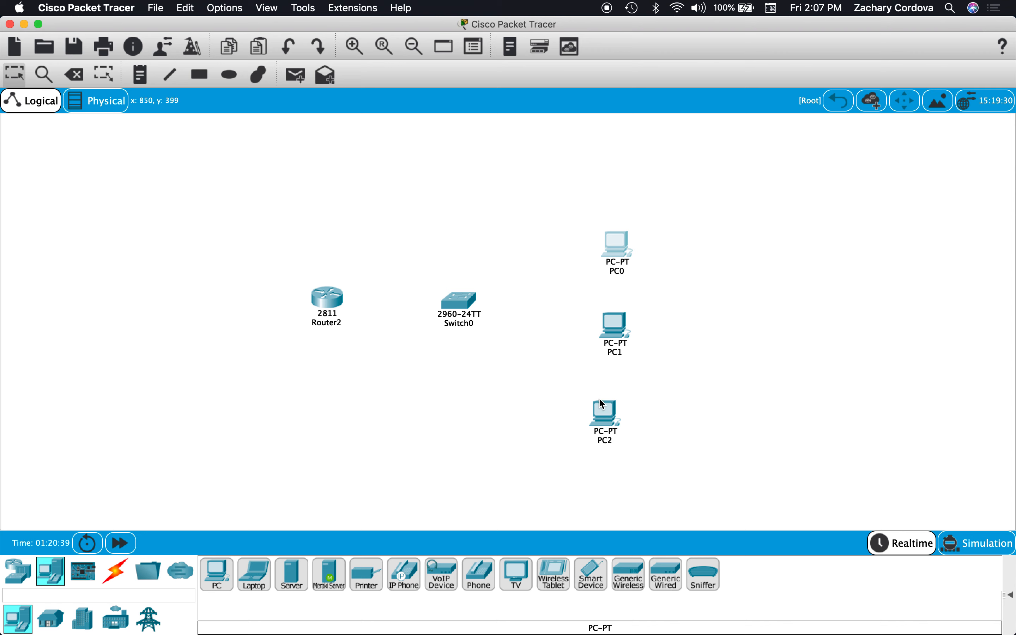
pyautogui.moveTo(614, 270)
# Connect the router's FastEthernet0/0 port to the switch's GigabitEthernet0/1 port with a Copper Straight-Through cable.
pyautogui.click(115, 576)
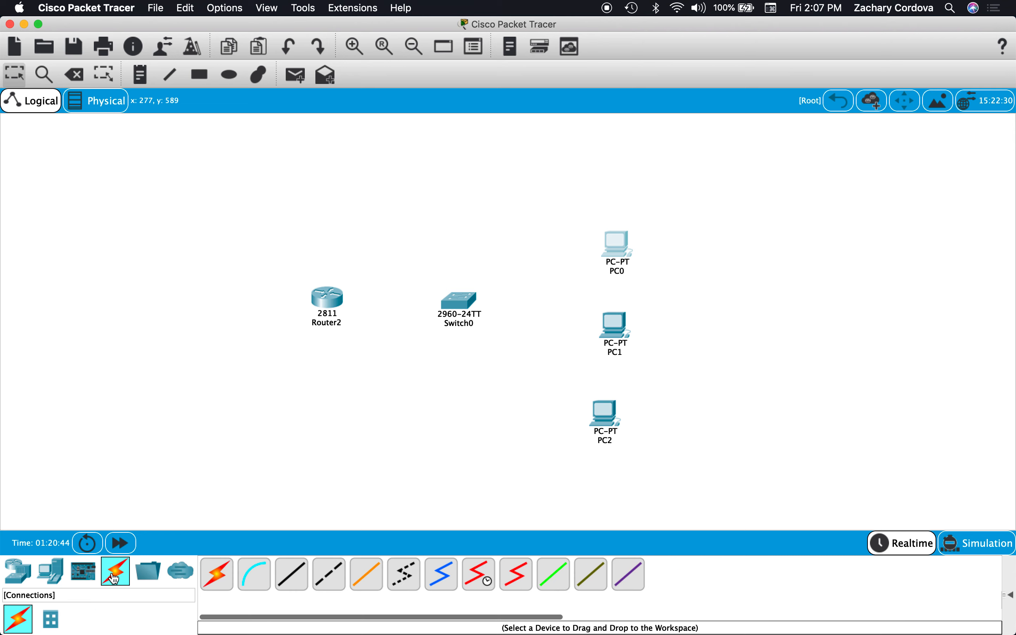
pyautogui.click(292, 580)
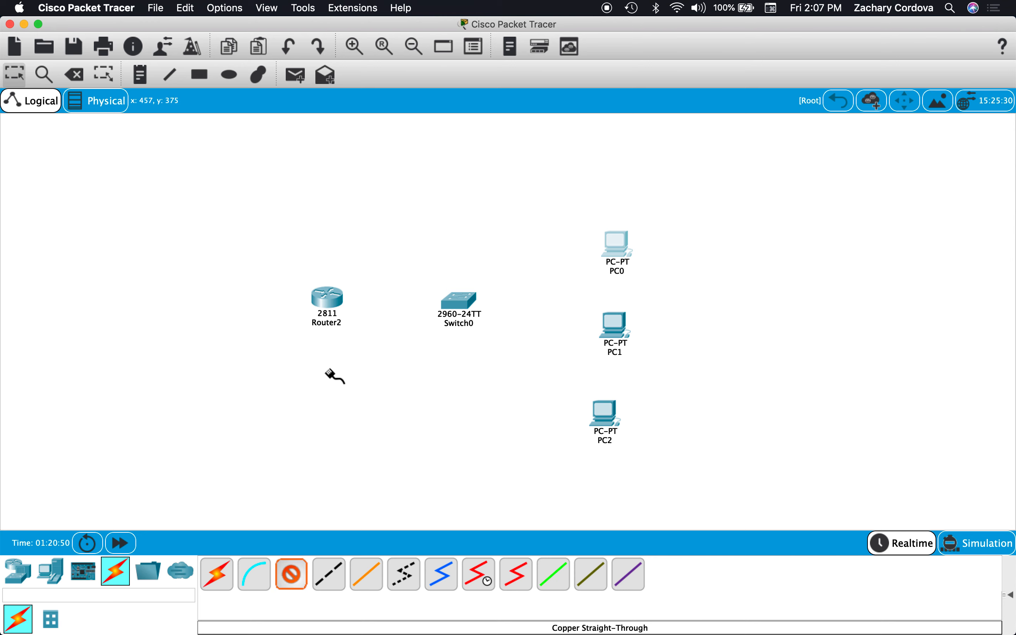
pyautogui.click(330, 302)
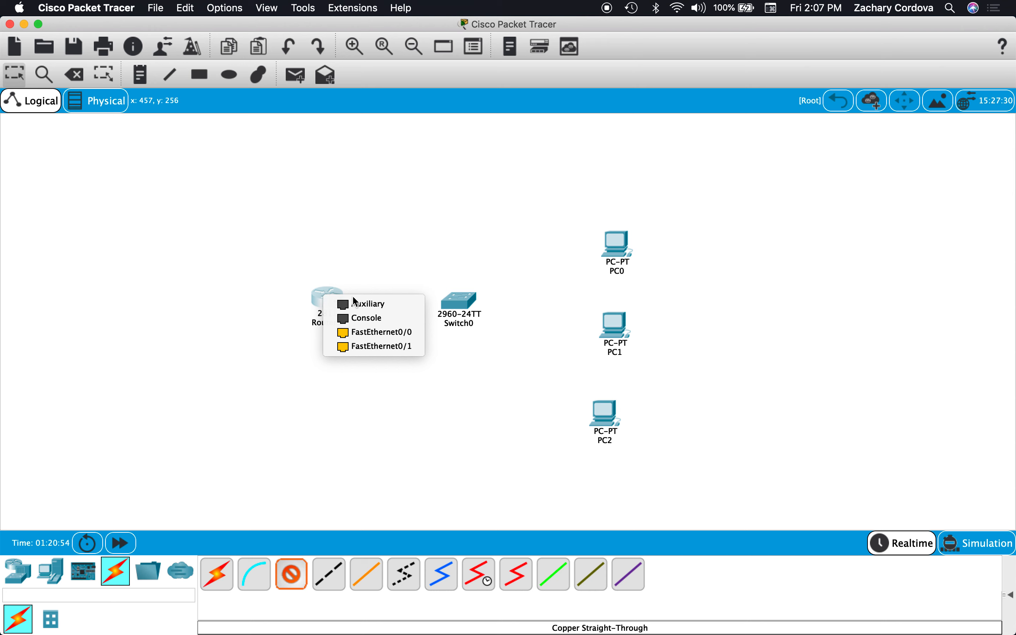
pyautogui.click(368, 332)
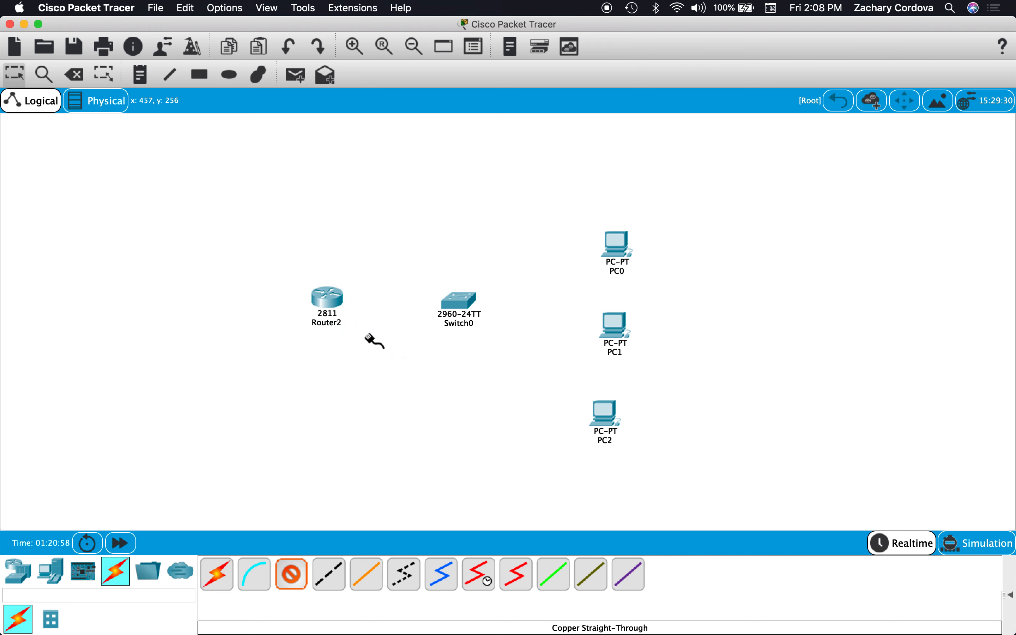
pyautogui.click(461, 306)
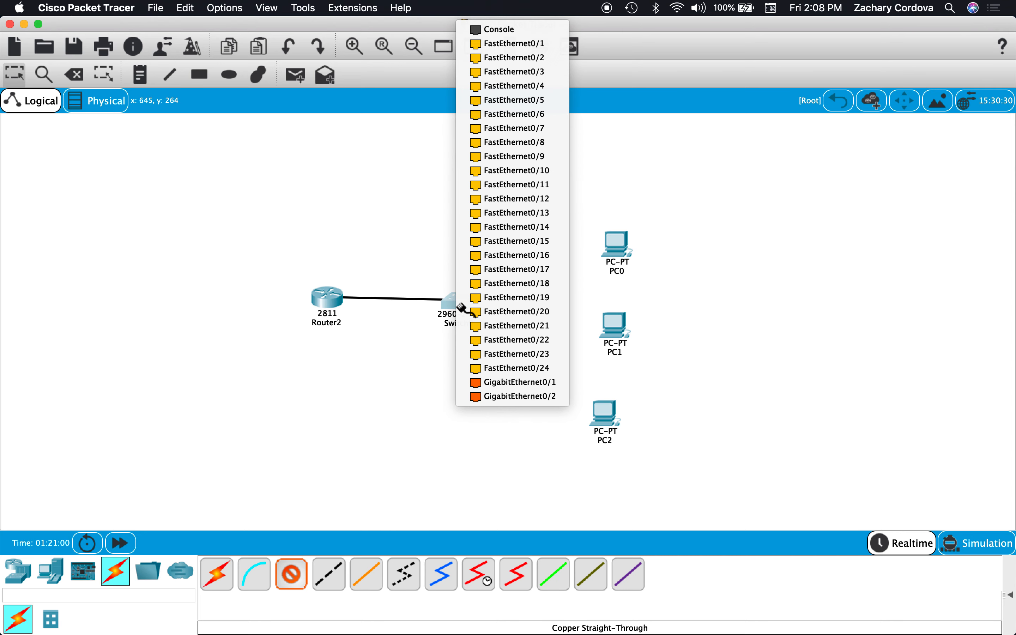
pyautogui.click(494, 383)
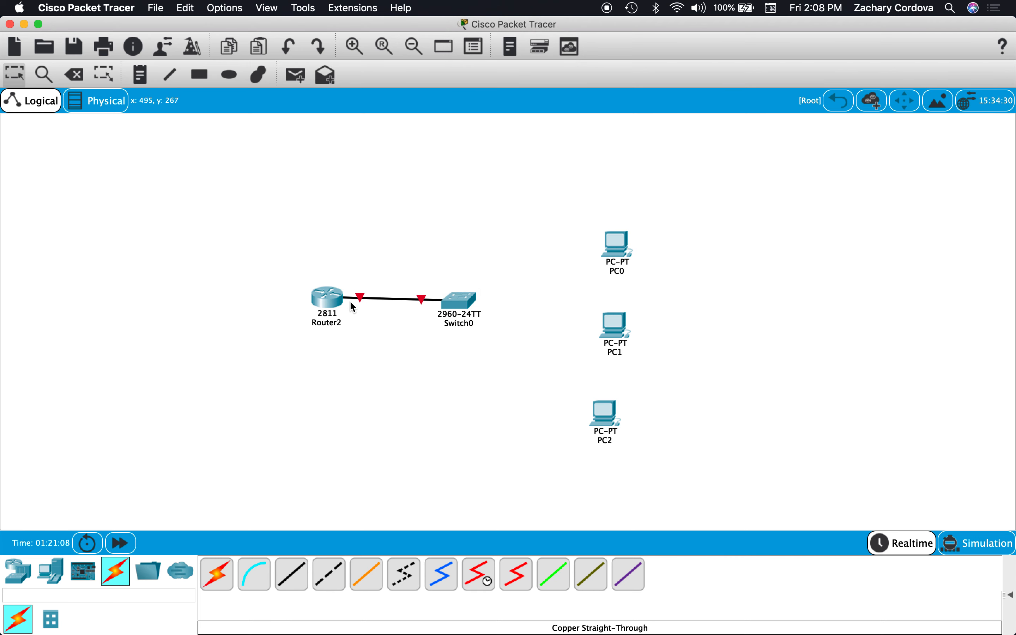
# Move the router slightly farther from the switch and line the two devices up horizontally.
pyautogui.moveTo(342, 300); pyautogui.dragTo(322, 304)
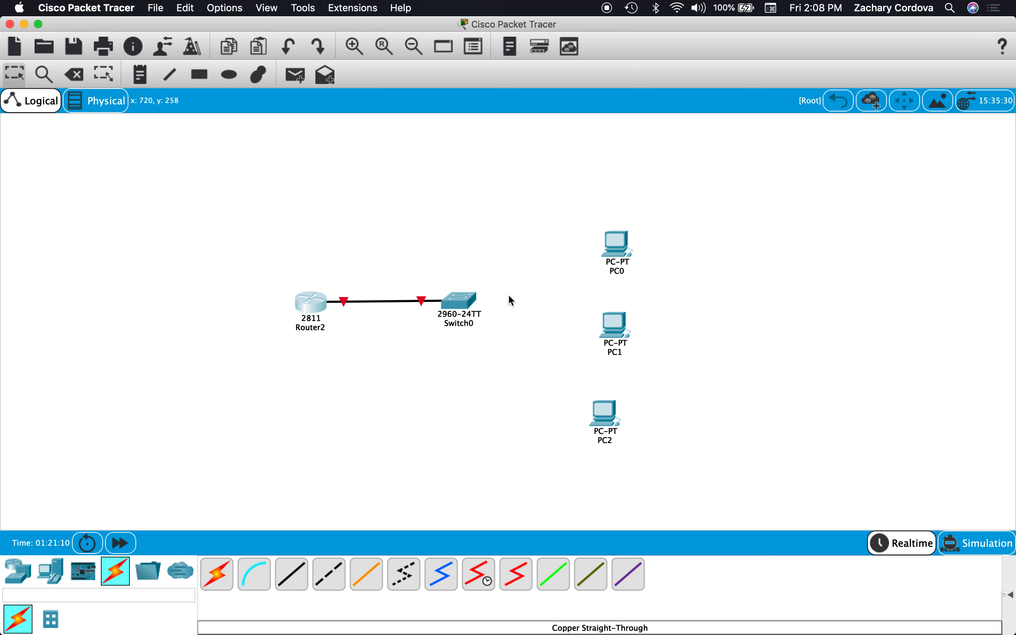
pyautogui.moveTo(464, 299); pyautogui.dragTo(466, 299)
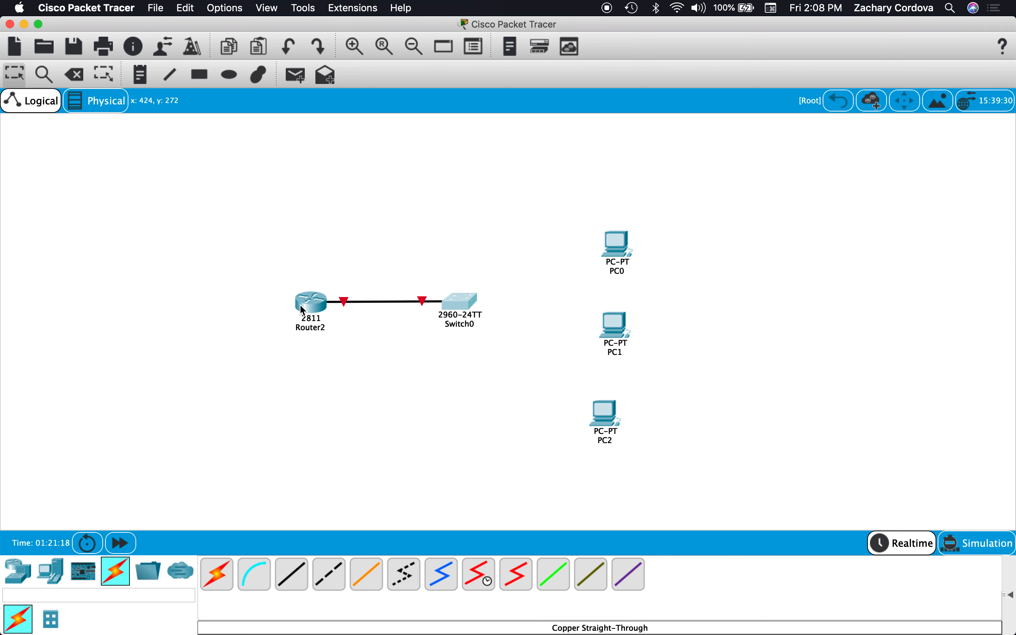
pyautogui.moveTo(310, 309)
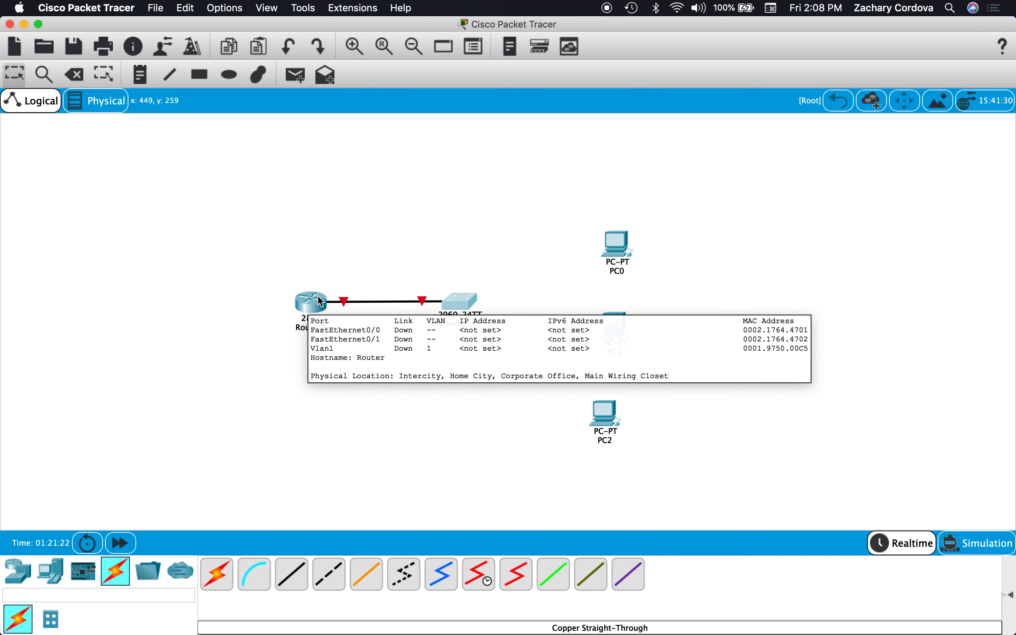
pyautogui.moveTo(463, 299); pyautogui.dragTo(461, 302)
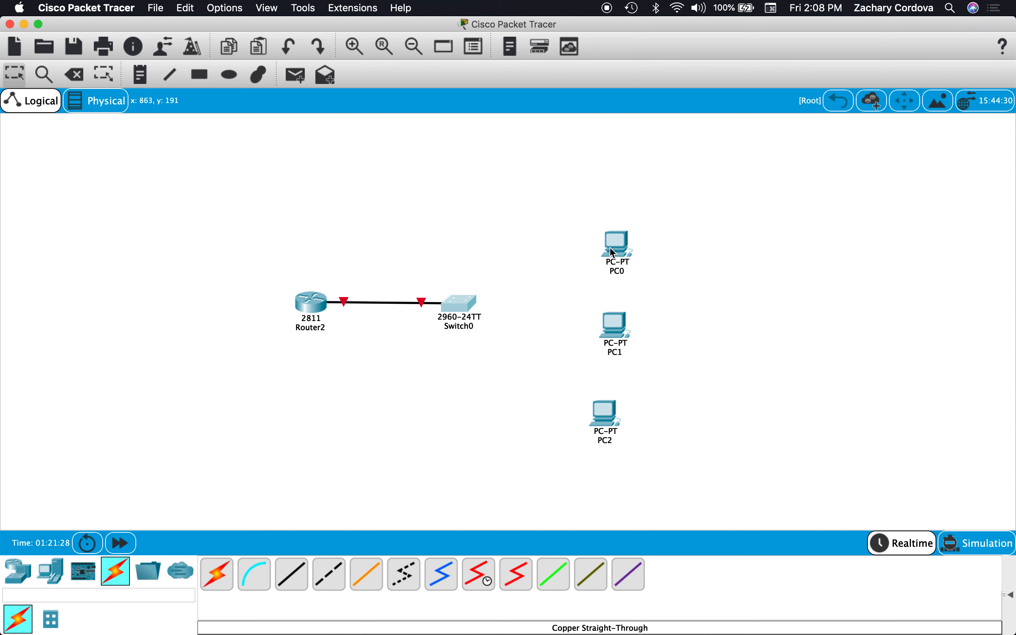
pyautogui.moveTo(598, 418)
# Open the 2811 router's command line, answer no to the initial configuration dialog, and start the router prompt.
pyautogui.click(312, 304)
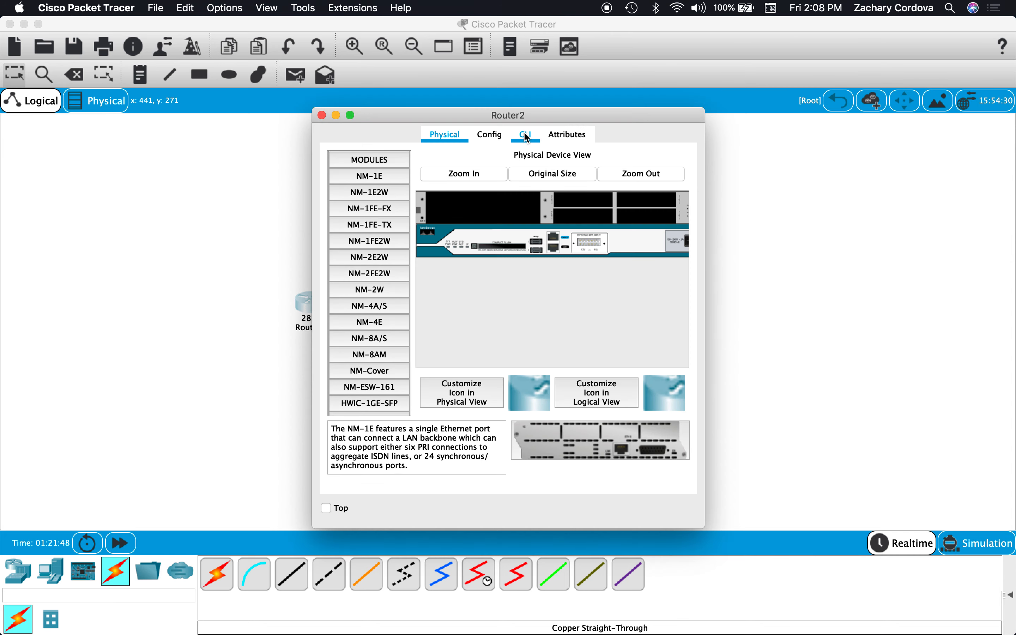
pyautogui.hscroll(3, 572, 259)
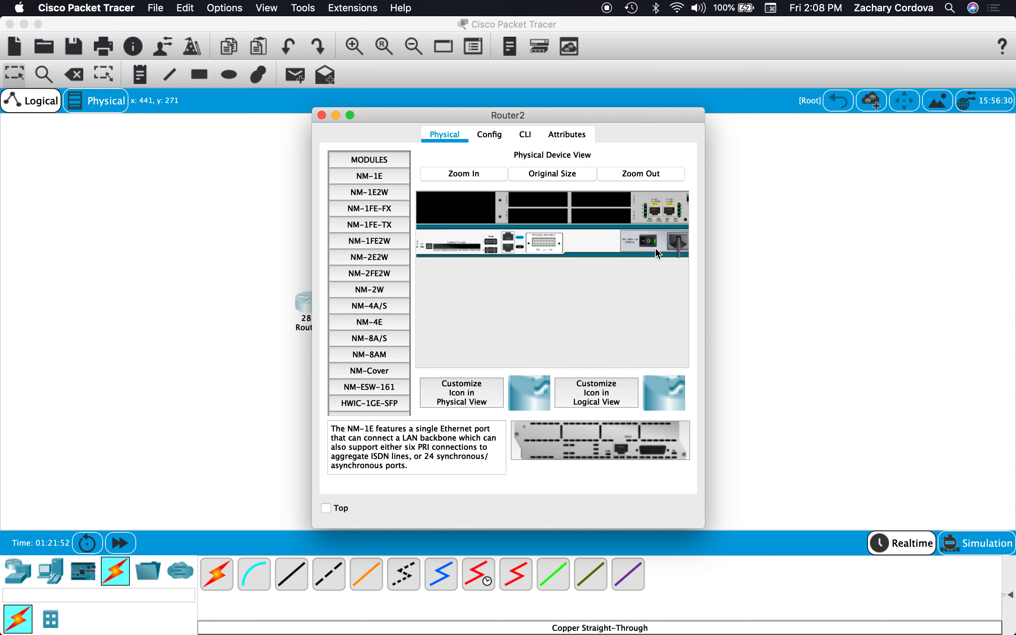
pyautogui.click(524, 142)
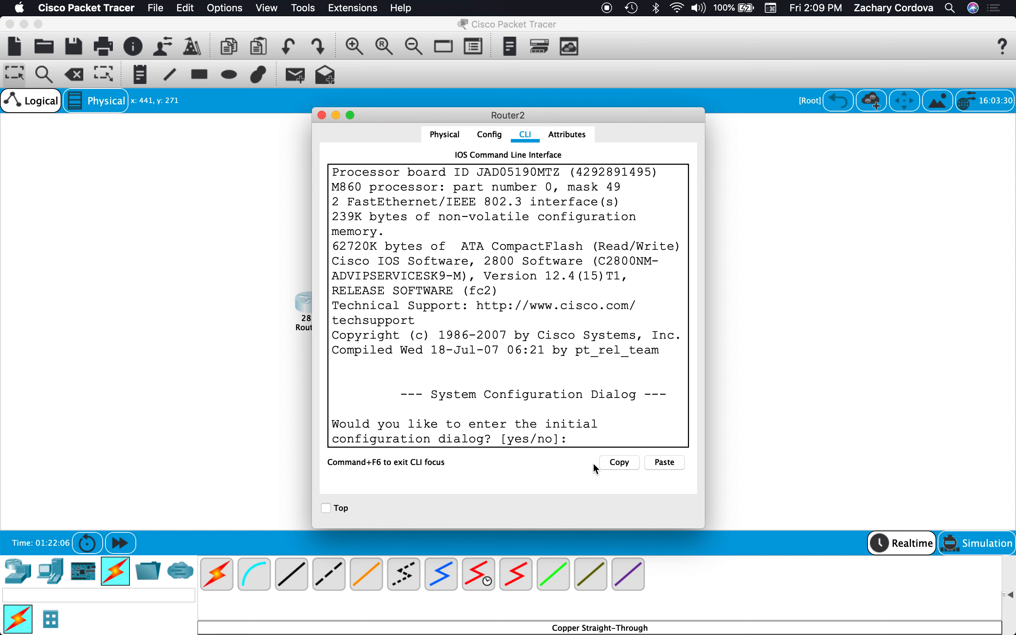
pyautogui.write('no')
pyautogui.press('Return')
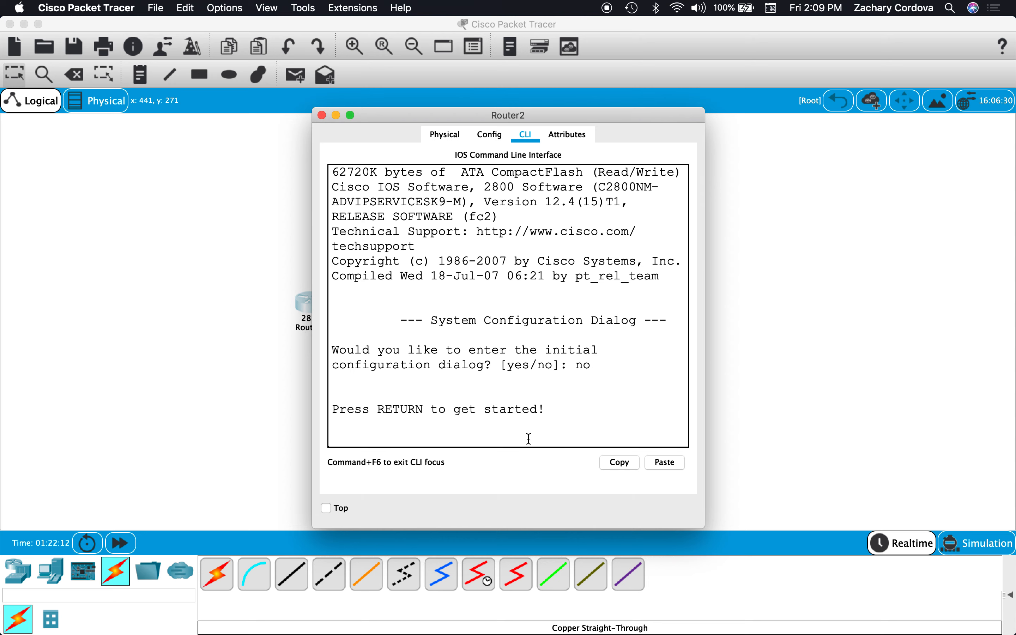
pyautogui.press('Return')
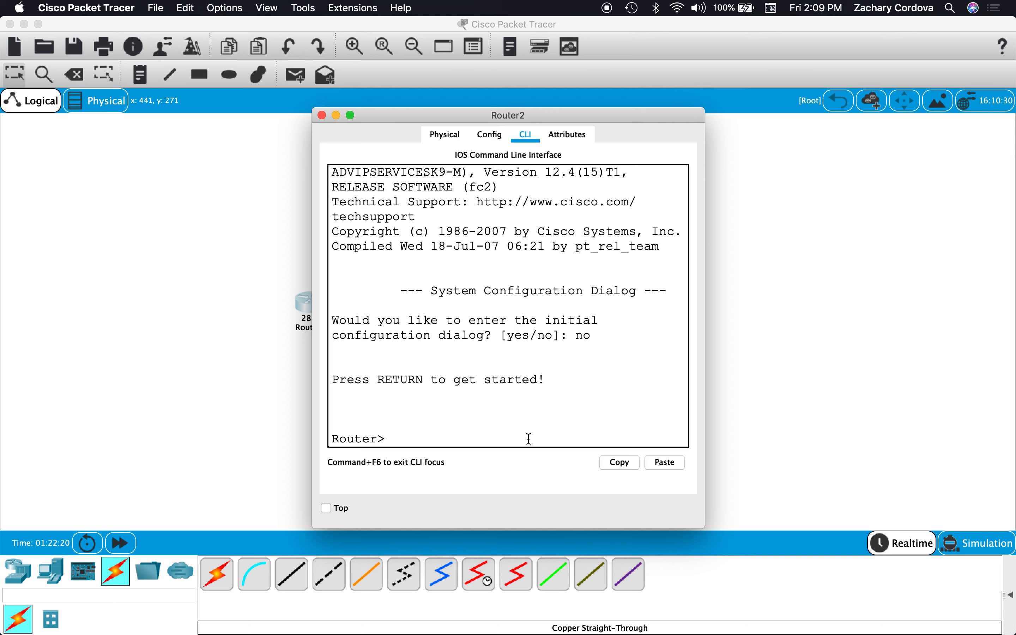
# Enter privileged mode with "en" and global configuration mode with "conf t" on the router.
pyautogui.write('en')
pyautogui.press('Return')
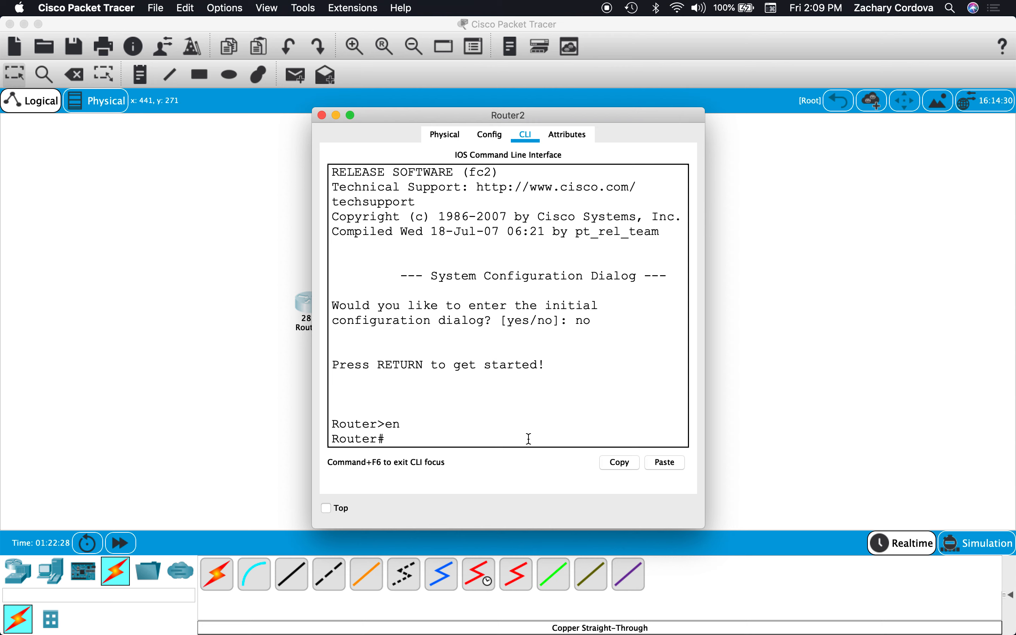
pyautogui.write('conf t')
pyautogui.press('Return')
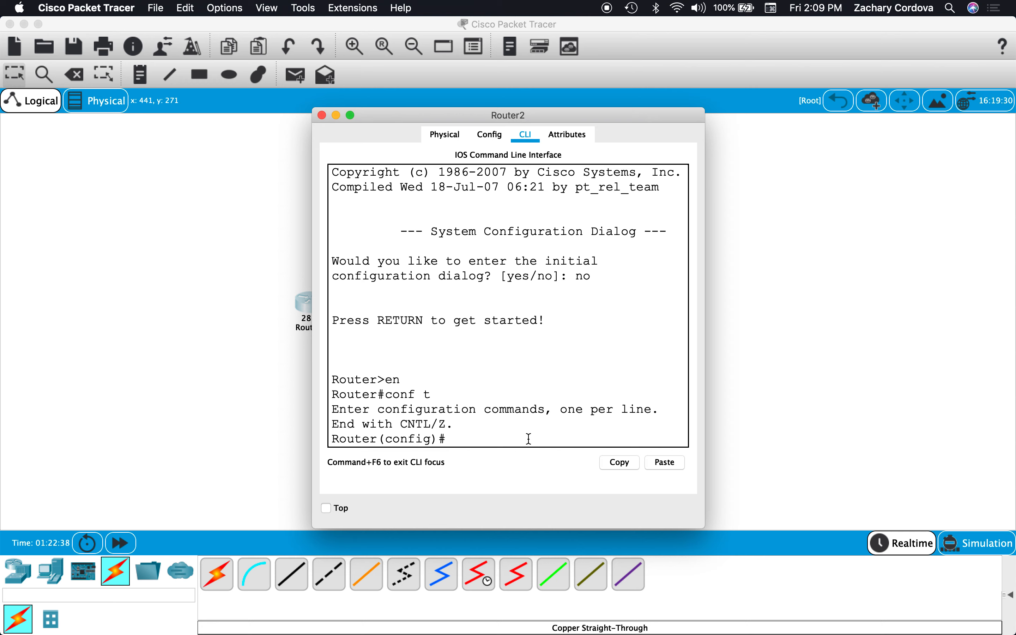
pyautogui.click(334, 439)
pyautogui.moveTo(333, 439); pyautogui.dragTo(376, 439)
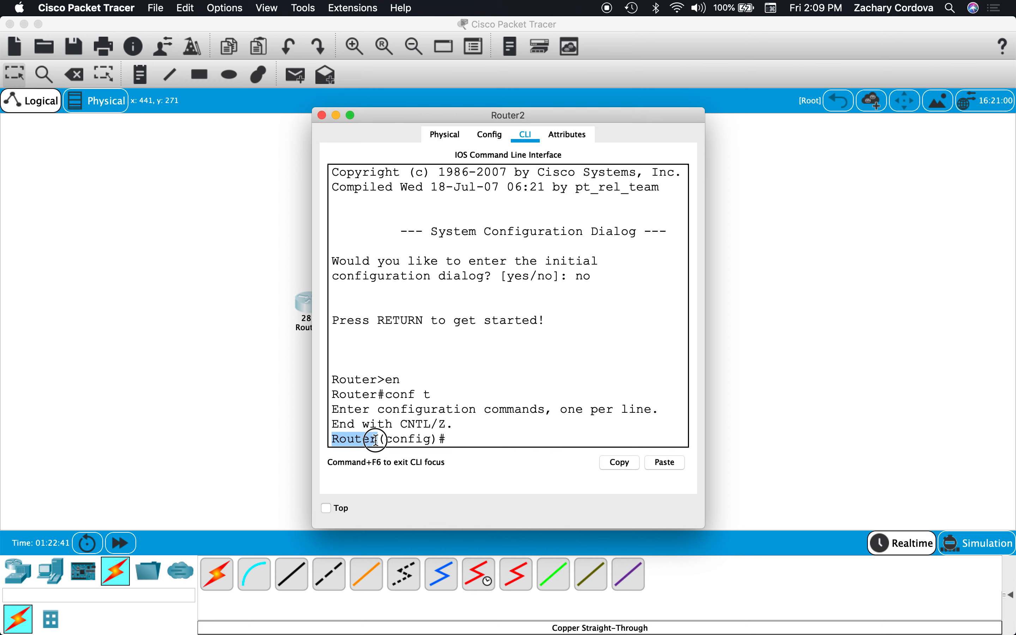
pyautogui.click(468, 441)
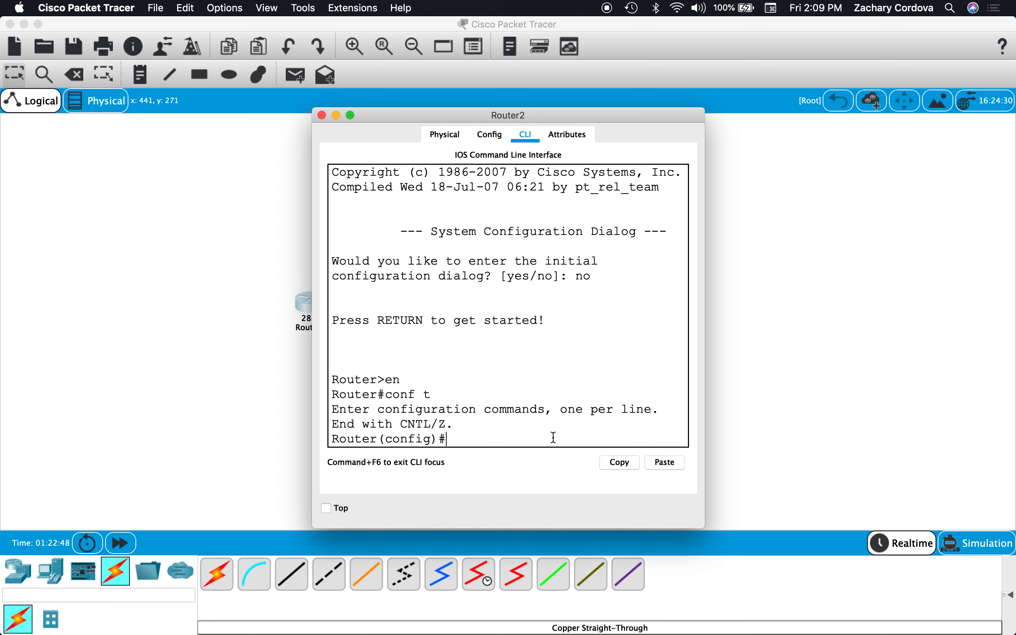
# Set the router's hostname to Demo-Router and enlarge its command-line window to full screen.
pyautogui.write('hostname Demo-Router')
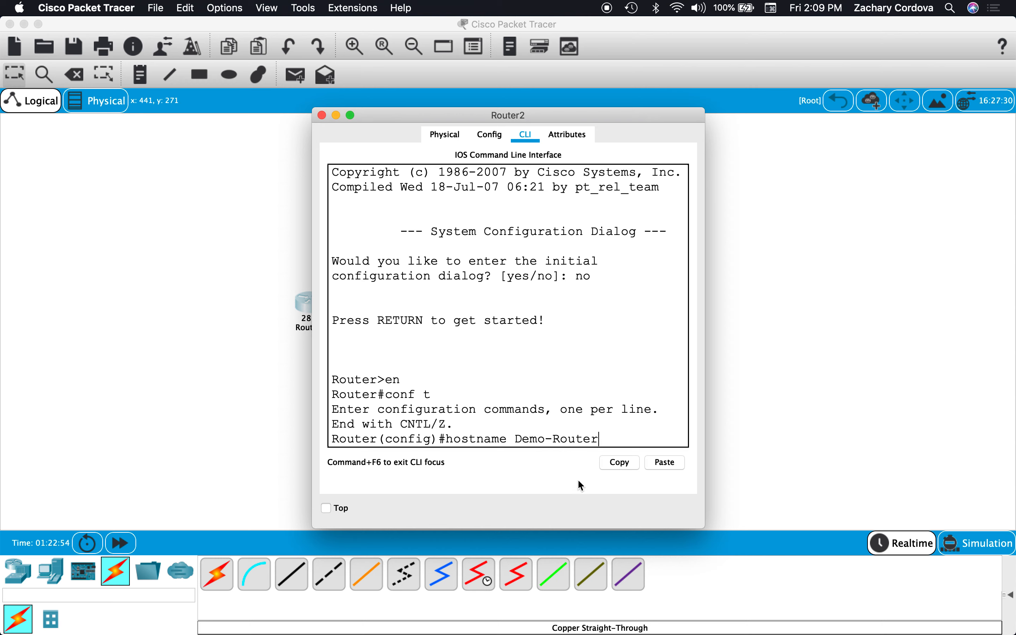
pyautogui.press('Return')
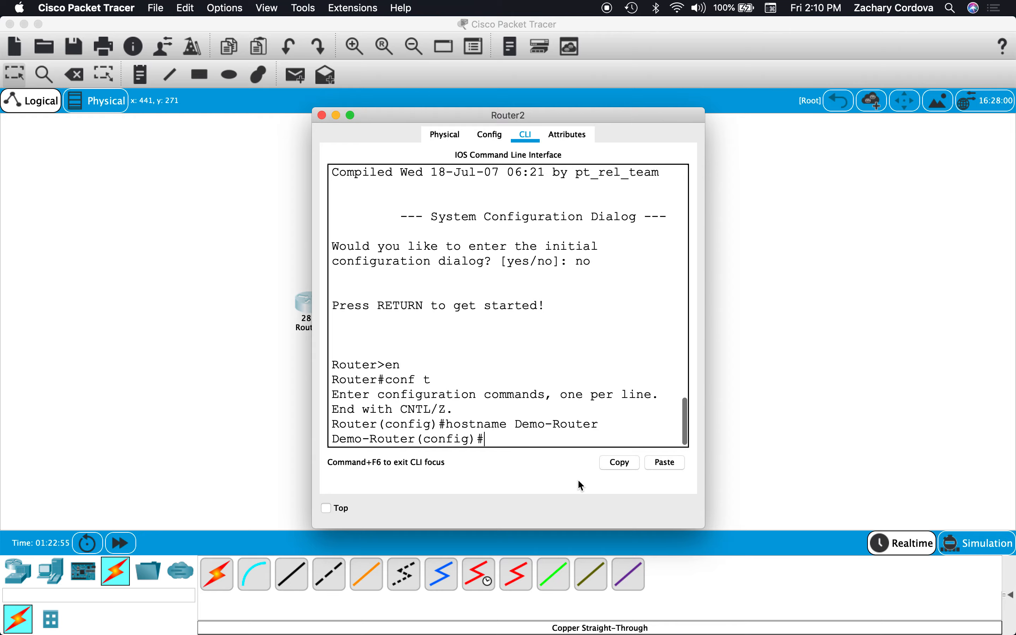
pyautogui.click(351, 115)
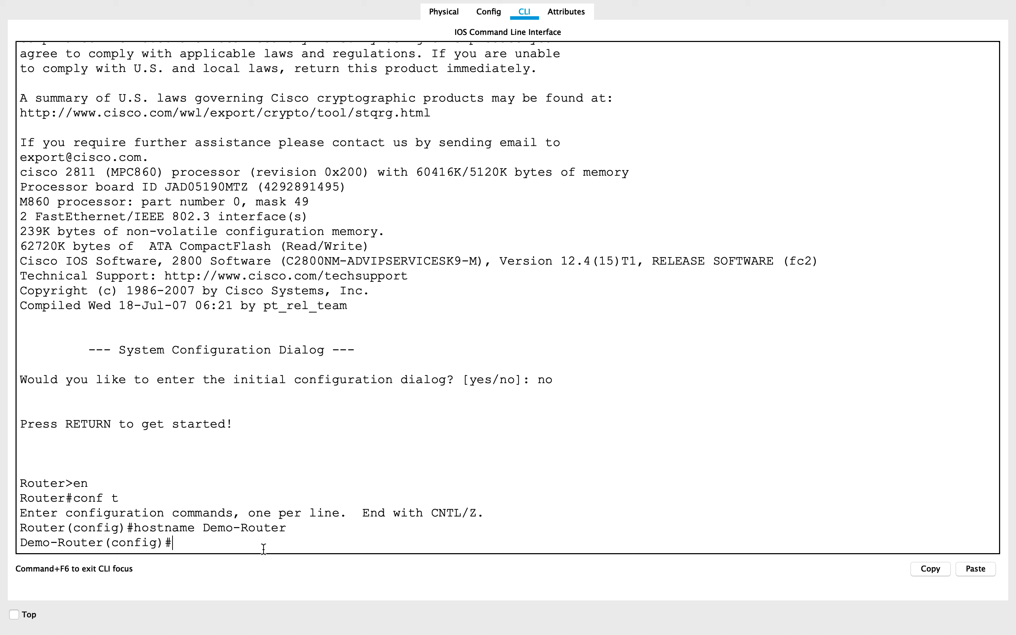
# Set the router's privileged mode password with the "enable secret" command.
pyautogui.write('enable secret cisco')
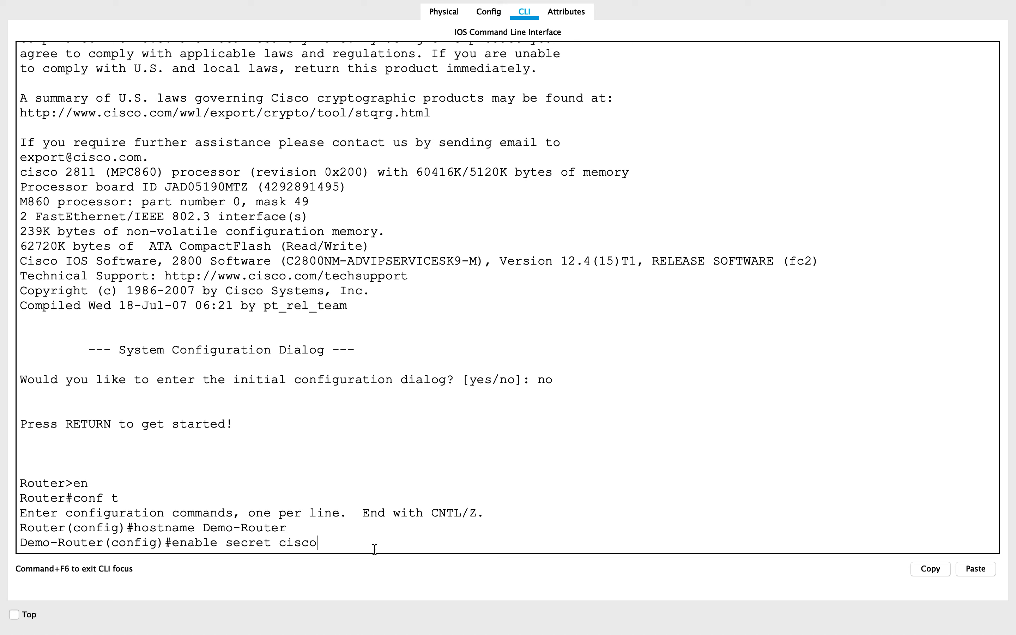
pyautogui.write('enable')
pyautogui.press('Return')
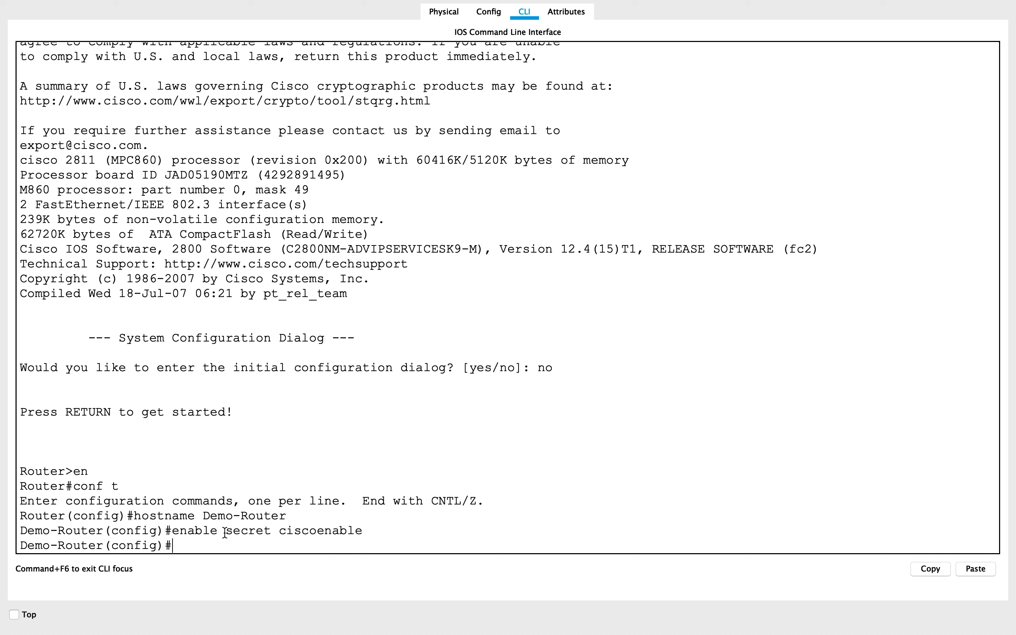
pyautogui.moveTo(225, 532); pyautogui.dragTo(286, 531)
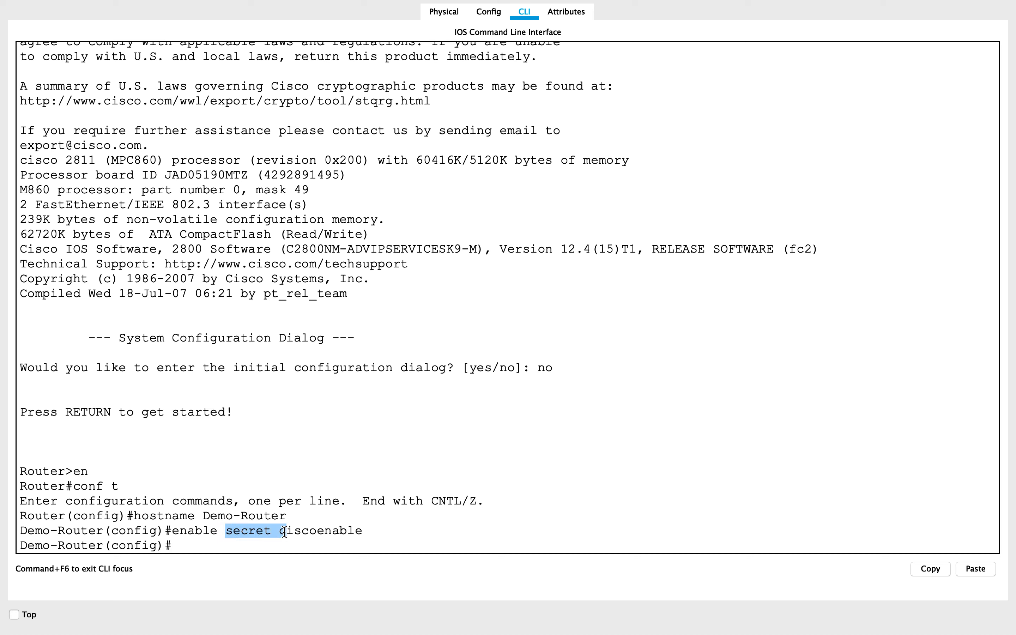
pyautogui.click(251, 542)
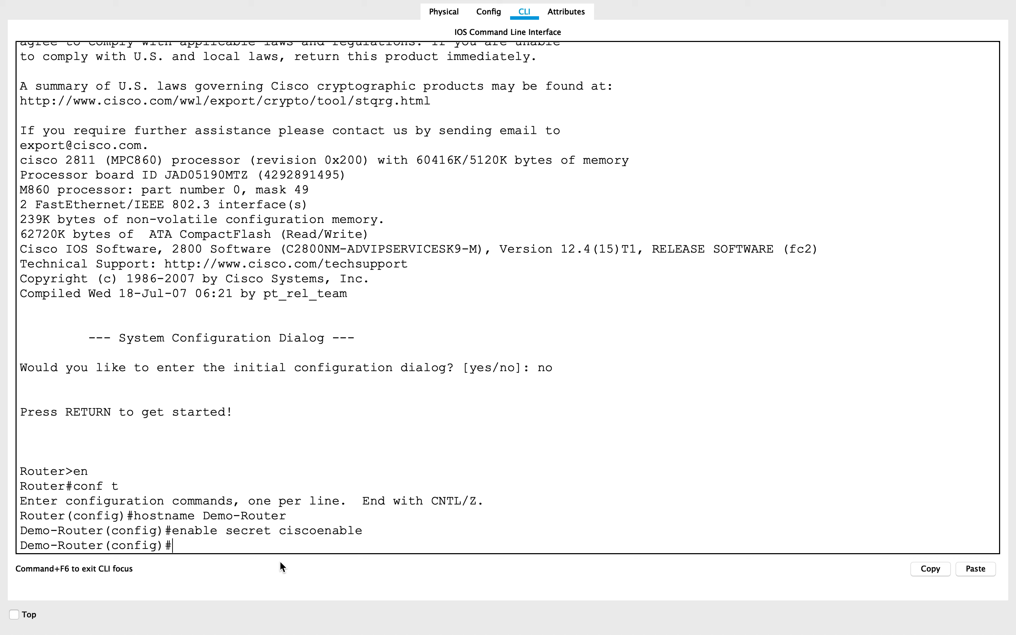
pyautogui.moveTo(279, 529); pyautogui.dragTo(360, 533)
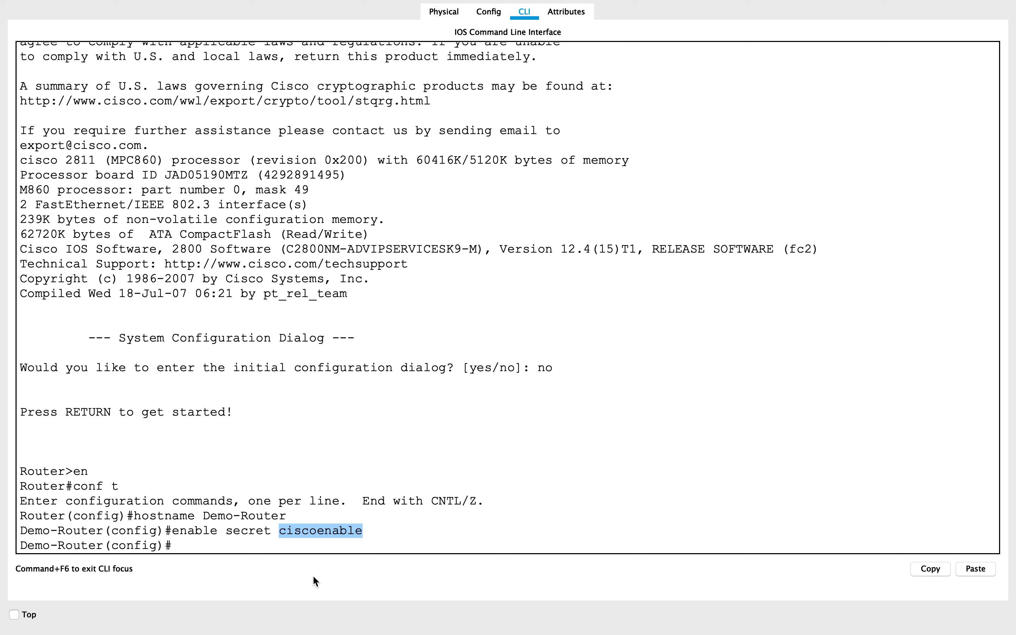
pyautogui.click(331, 543)
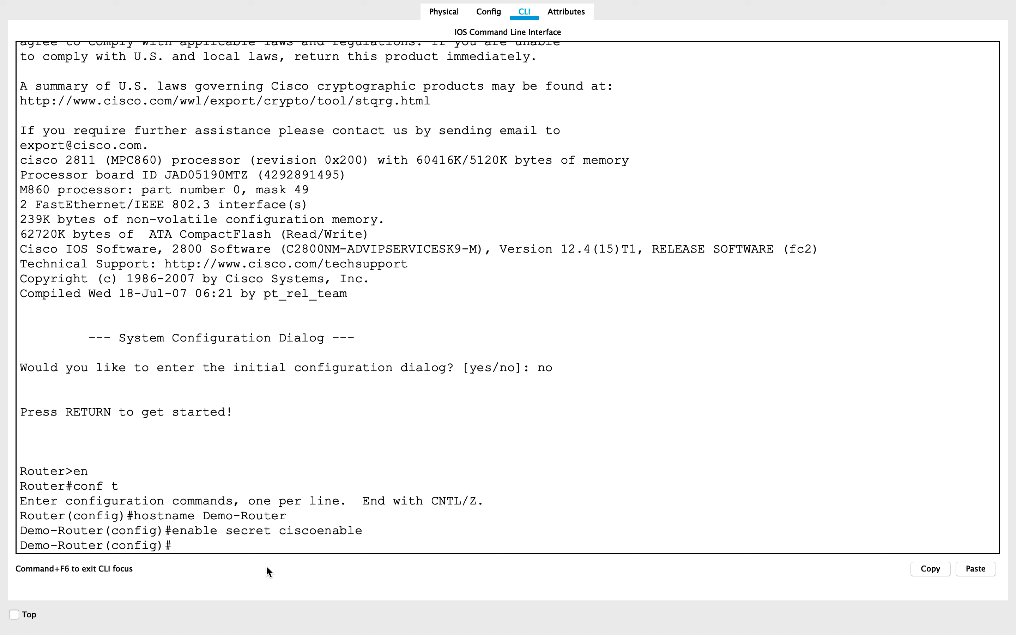
# Set a password on line console 0, enable login for it, and exit to global configuration mode.
pyautogui.write('line console 0')
pyautogui.press('Return')
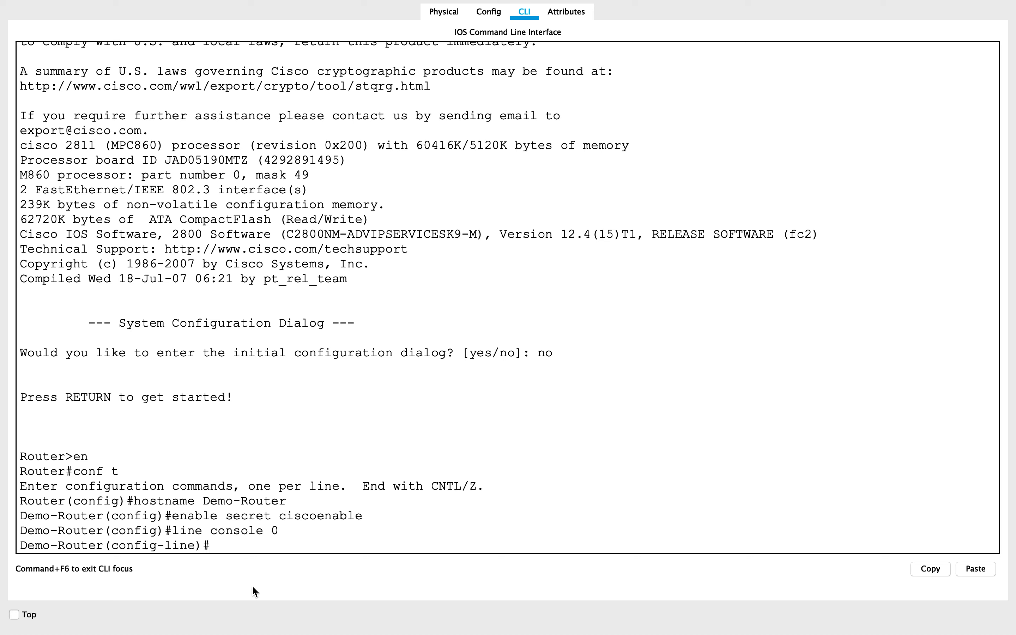
pyautogui.write('password ciscologin')
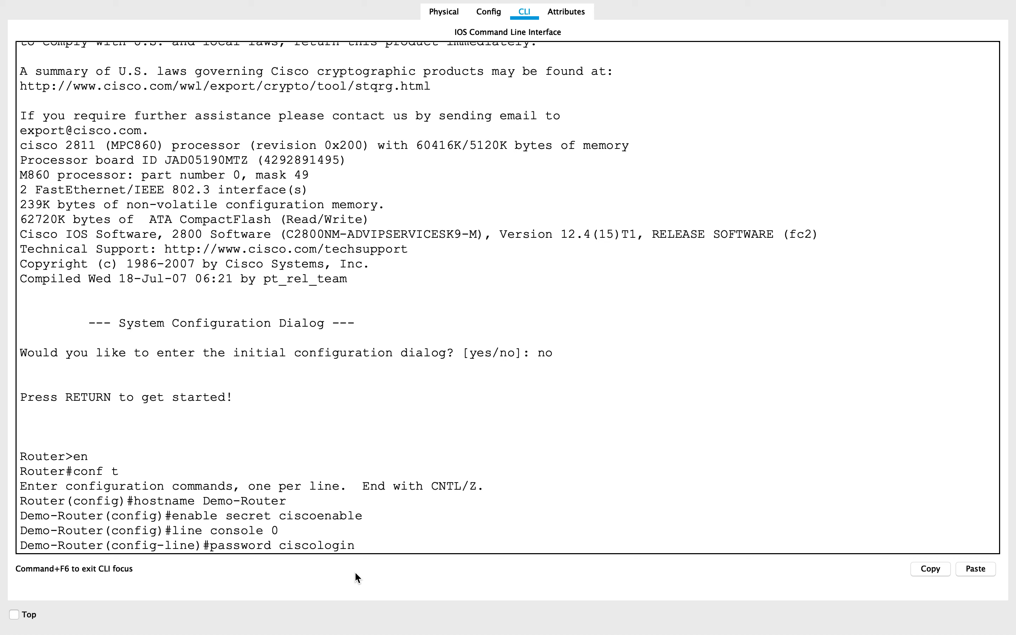
pyautogui.press('Return')
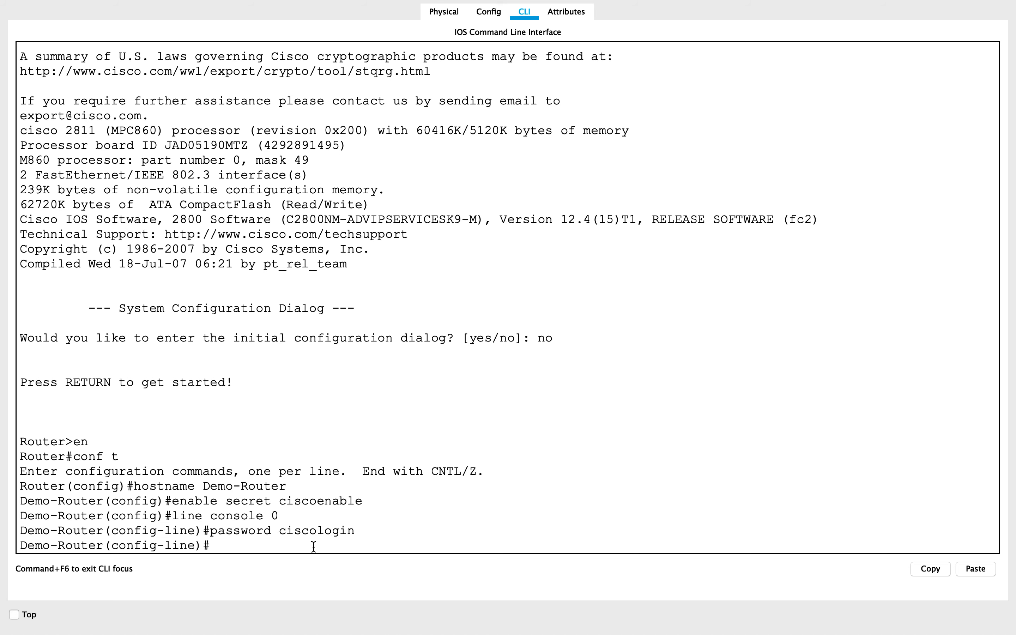
pyautogui.write('login')
pyautogui.press('Return')
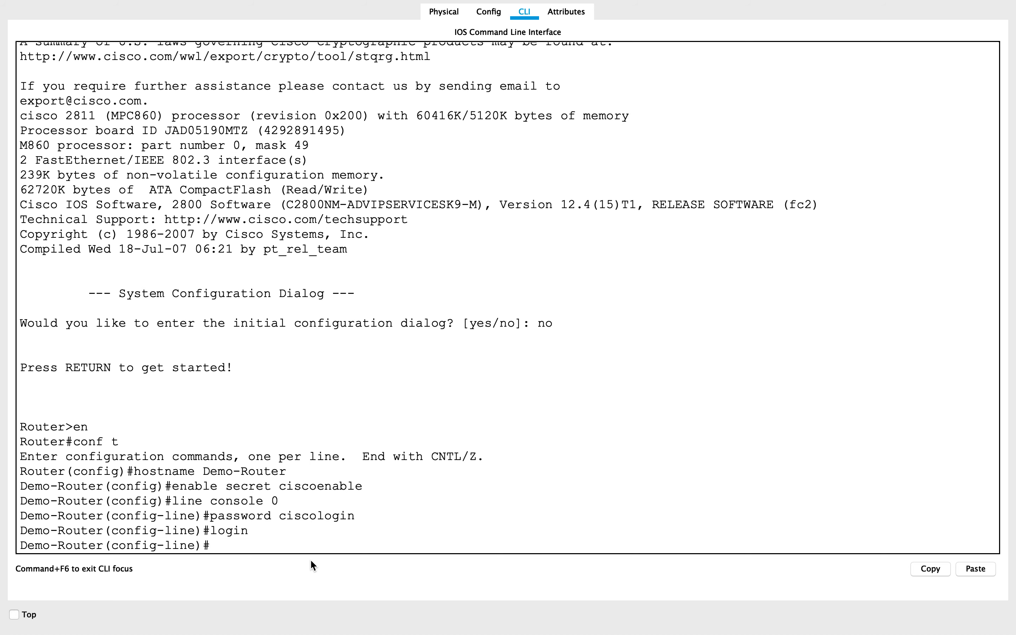
pyautogui.write('exit')
pyautogui.press('Return')
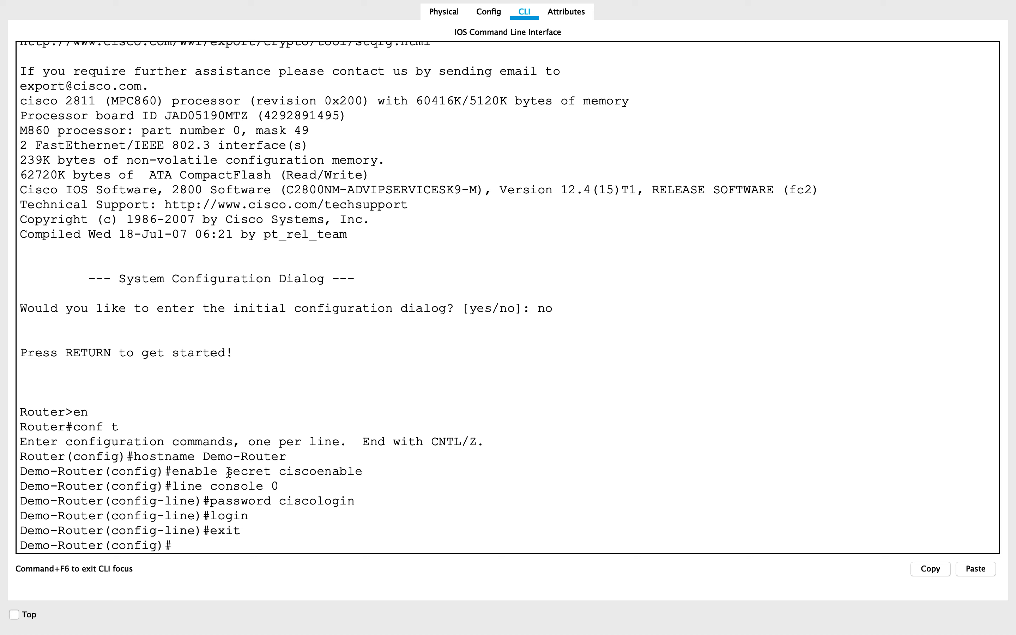
pyautogui.moveTo(227, 472); pyautogui.dragTo(271, 472)
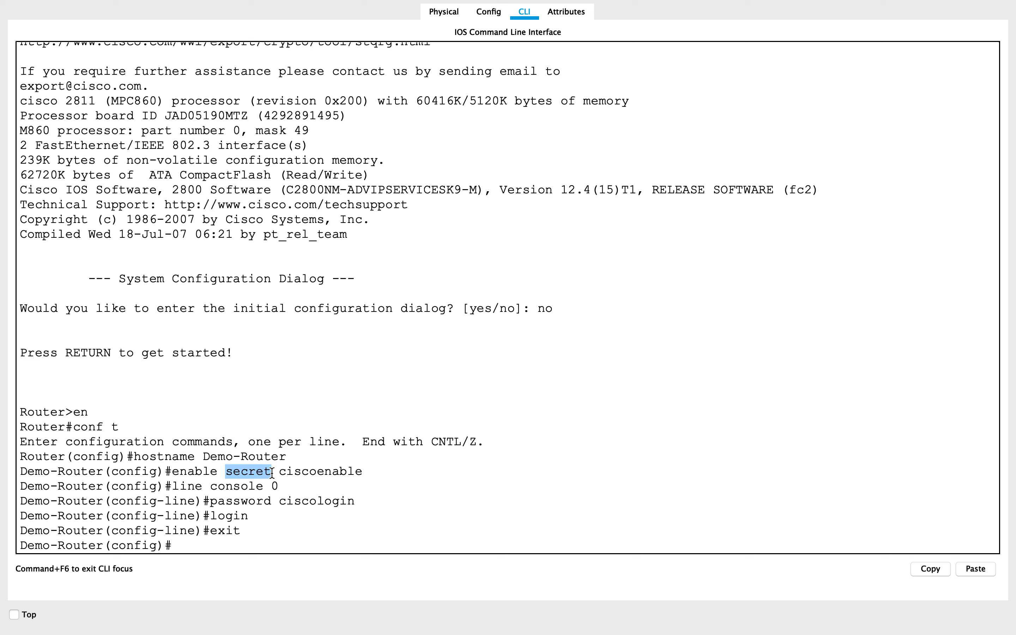
pyautogui.click(216, 501)
pyautogui.moveTo(216, 500); pyautogui.dragTo(270, 502)
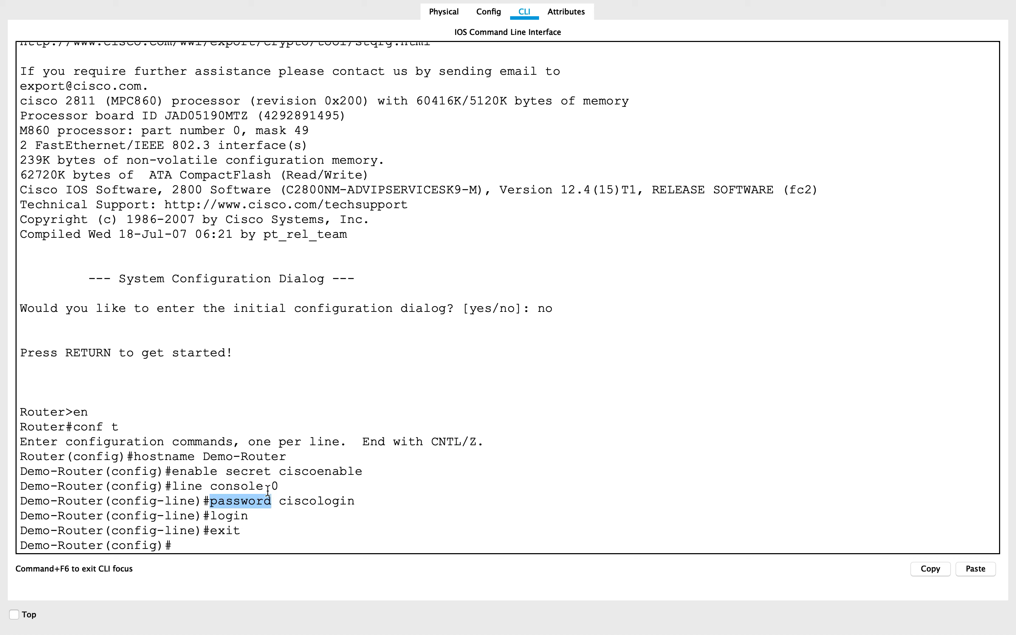
pyautogui.click(221, 540)
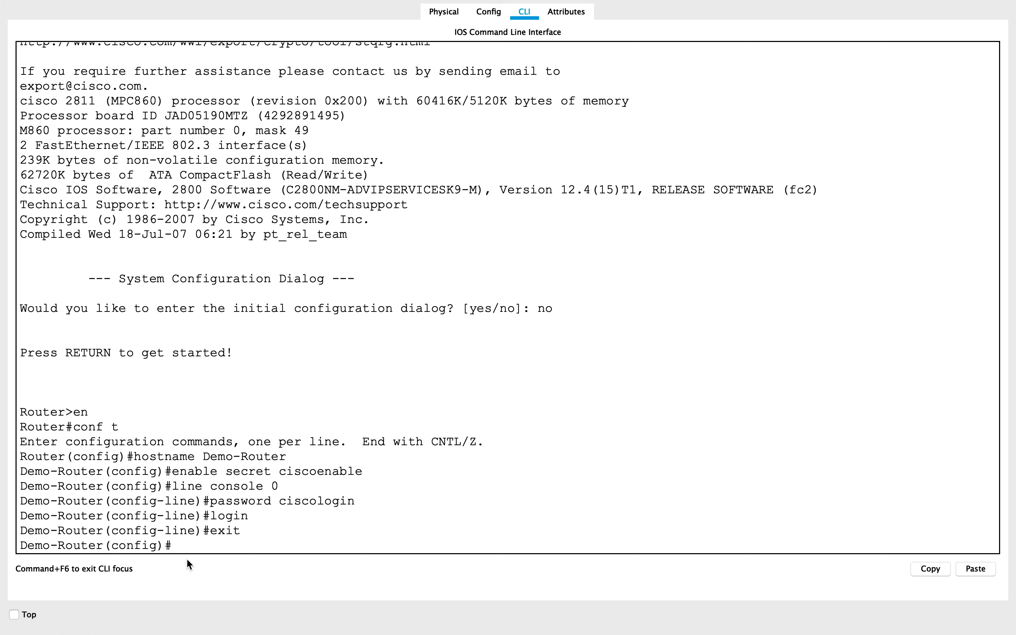
# Encrypt the router's plain-text passwords with the "service password-encryption" command.
pyautogui.write('vice passwor')
pyautogui.press('Tab')
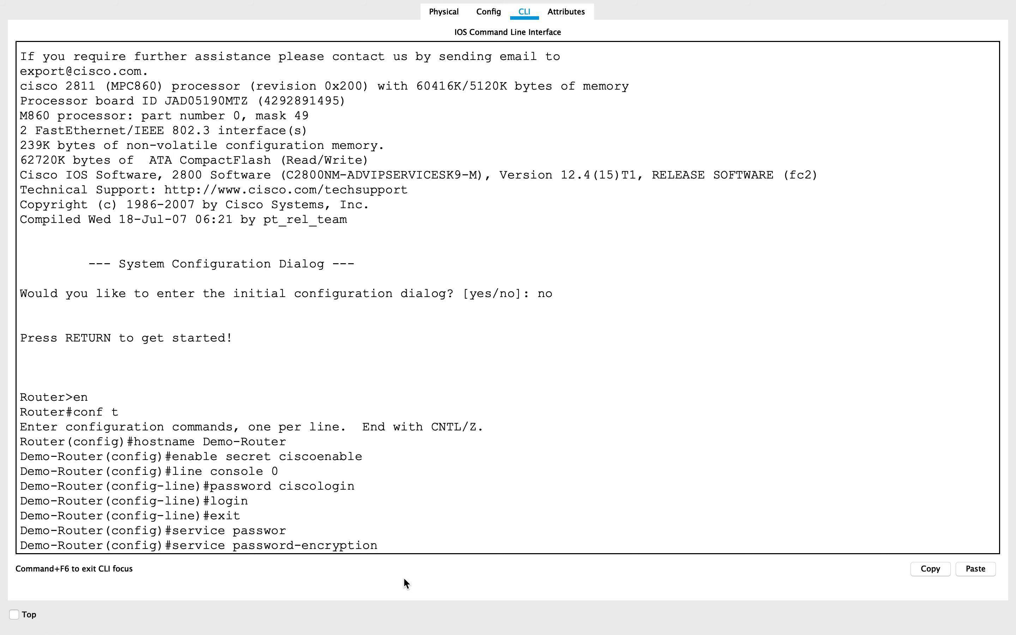
pyautogui.press('Return')
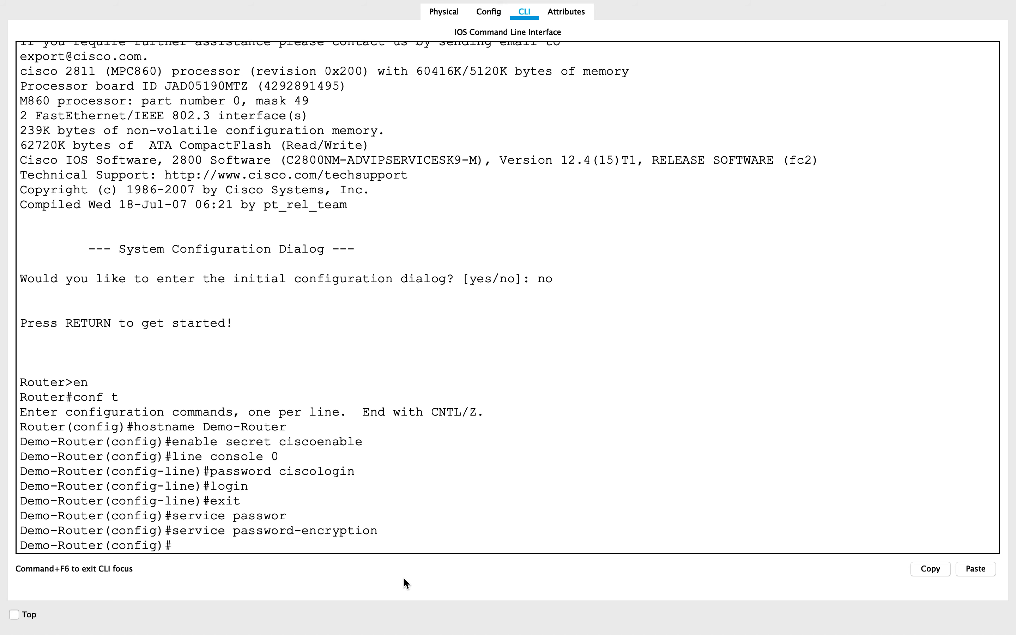
# Disable DNS lookup on the router with the "no ip domain lookup" command.
pyautogui.write('nop')
pyautogui.press('BackSpace')
pyautogui.write('ip dom')
pyautogui.press('Tab')
pyautogui.write('a')
pyautogui.press('Tab')
pyautogui.write('i')
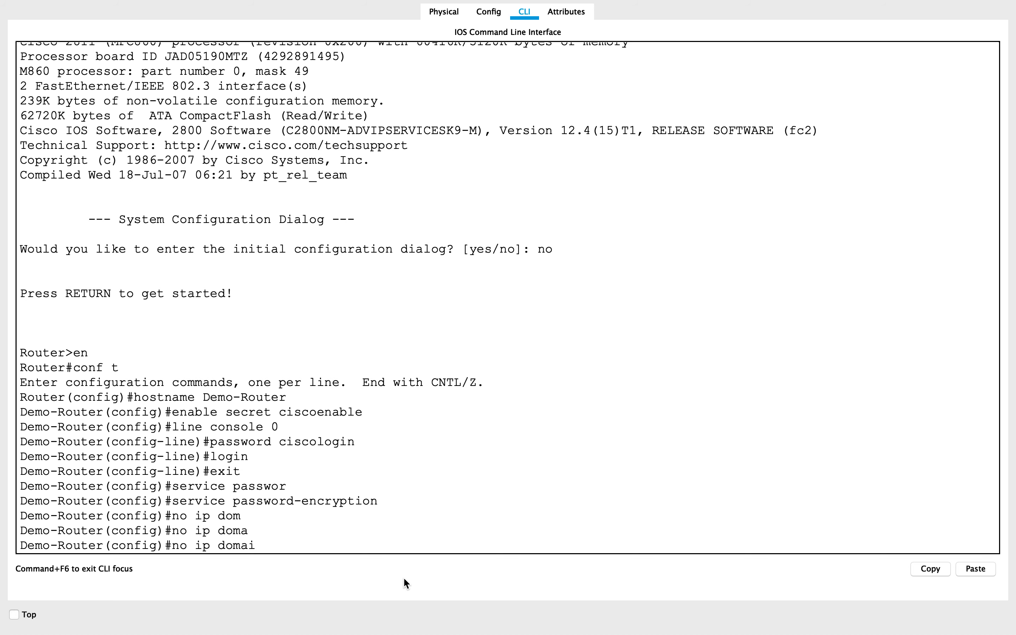
pyautogui.write('n look')
pyautogui.press('Tab')
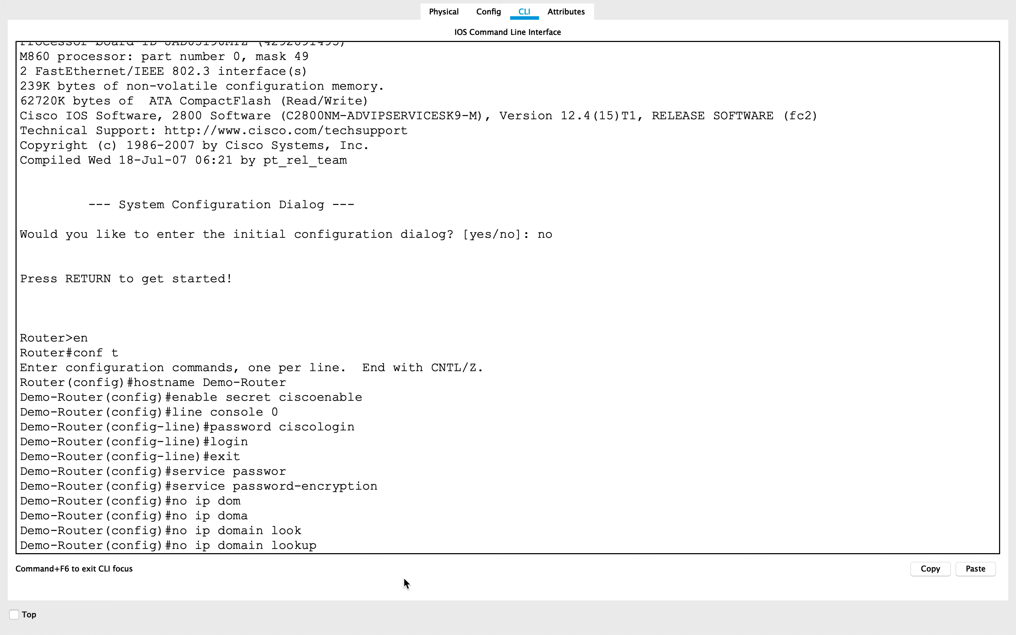
pyautogui.press('Return')
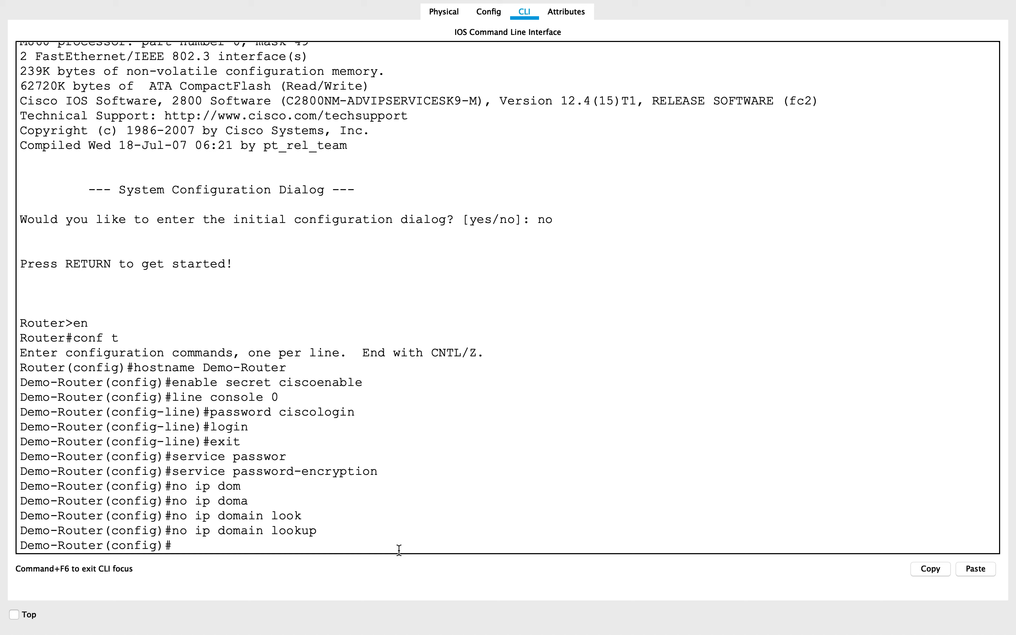
# Enter the configuration of interface fastEthernet 0/0 and enable it with "no shutdown".
pyautogui.write('int')
pyautogui.press('Tab')
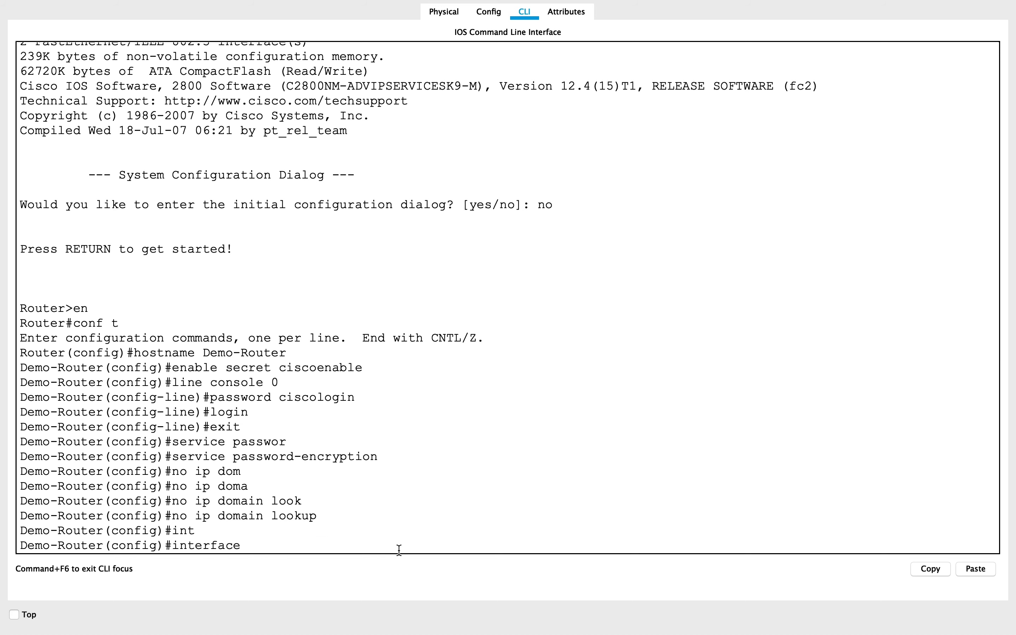
pyautogui.write('fa')
pyautogui.press('Tab')
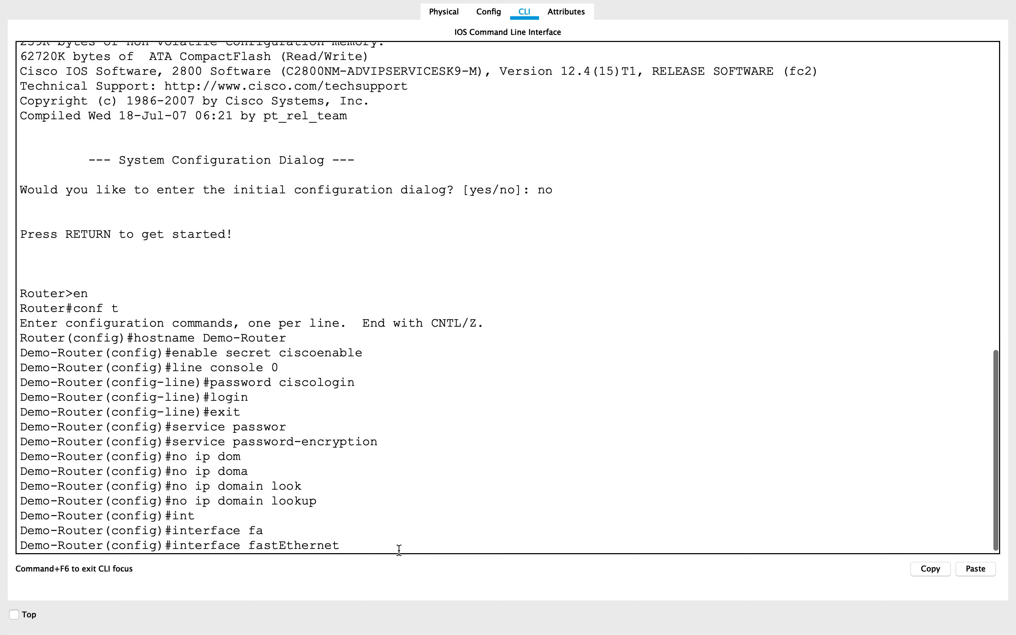
pyautogui.write('0/0')
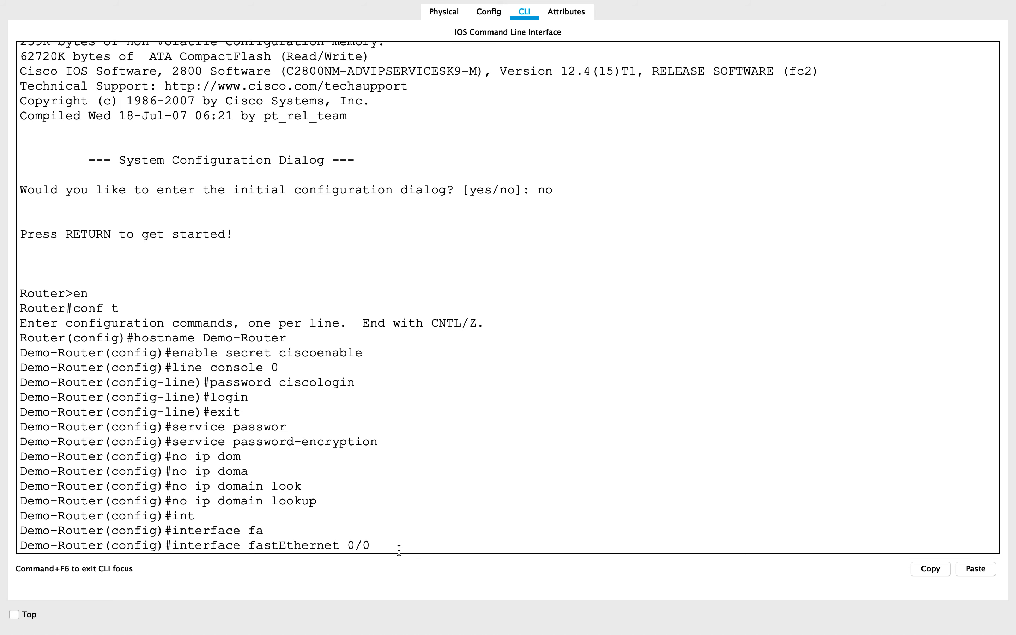
pyautogui.press('Return')
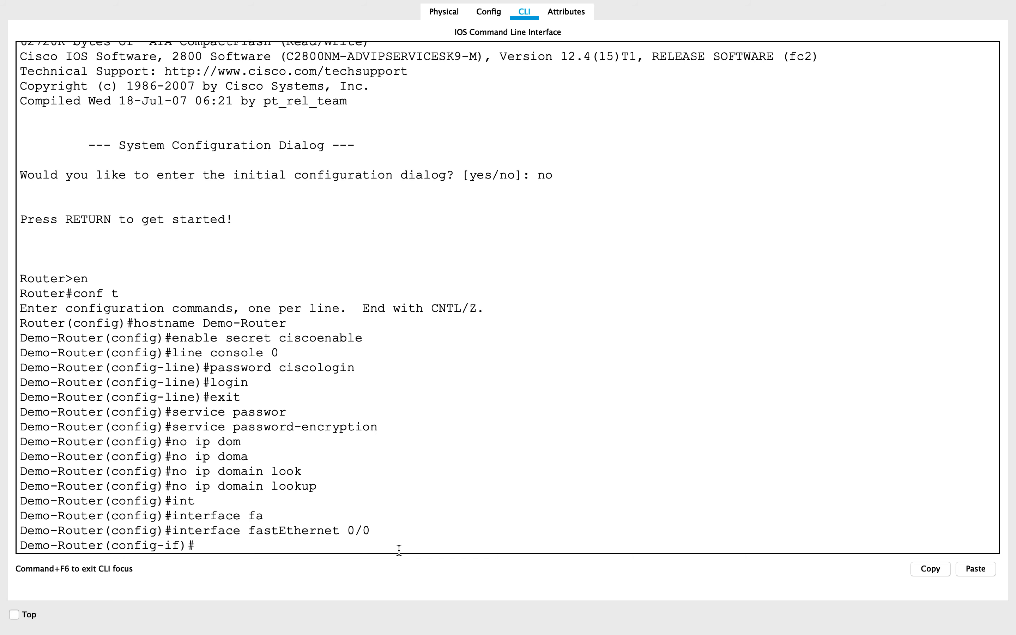
pyautogui.write('no shu')
pyautogui.press('Tab')
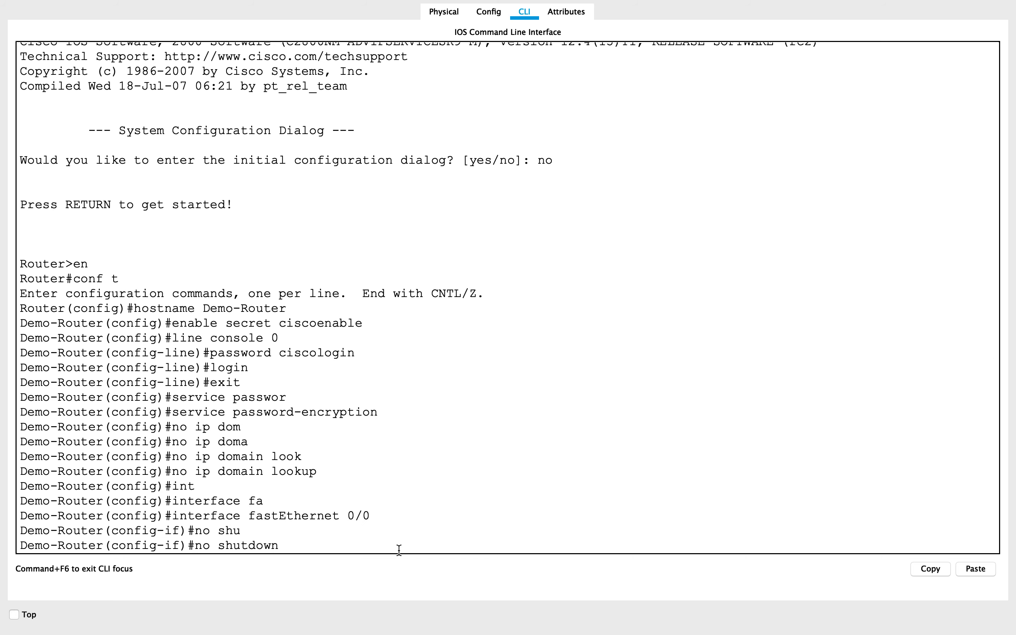
pyautogui.press('Return')
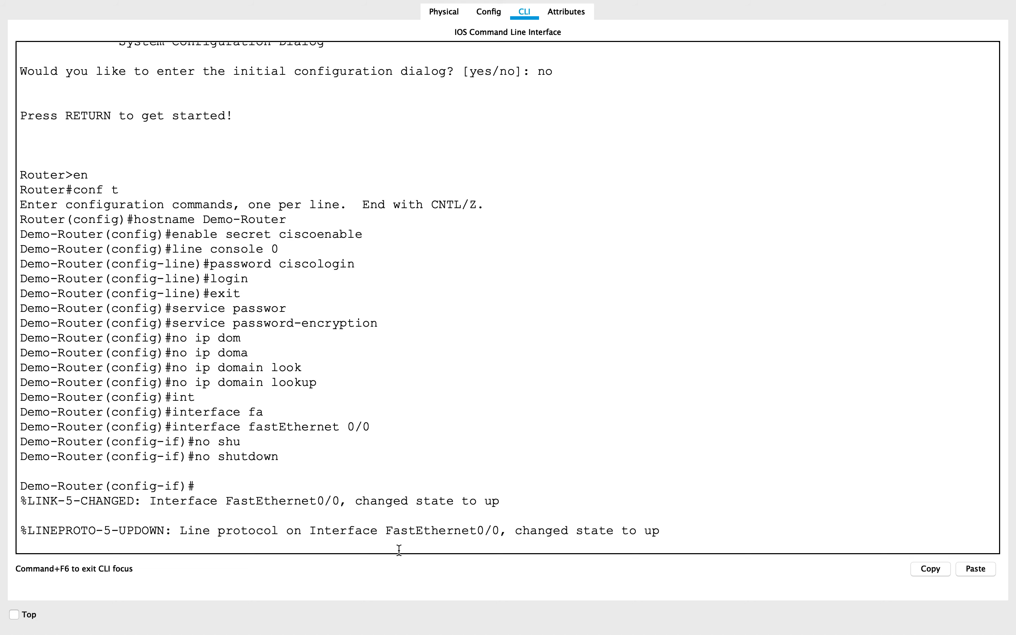
pyautogui.press('Return')
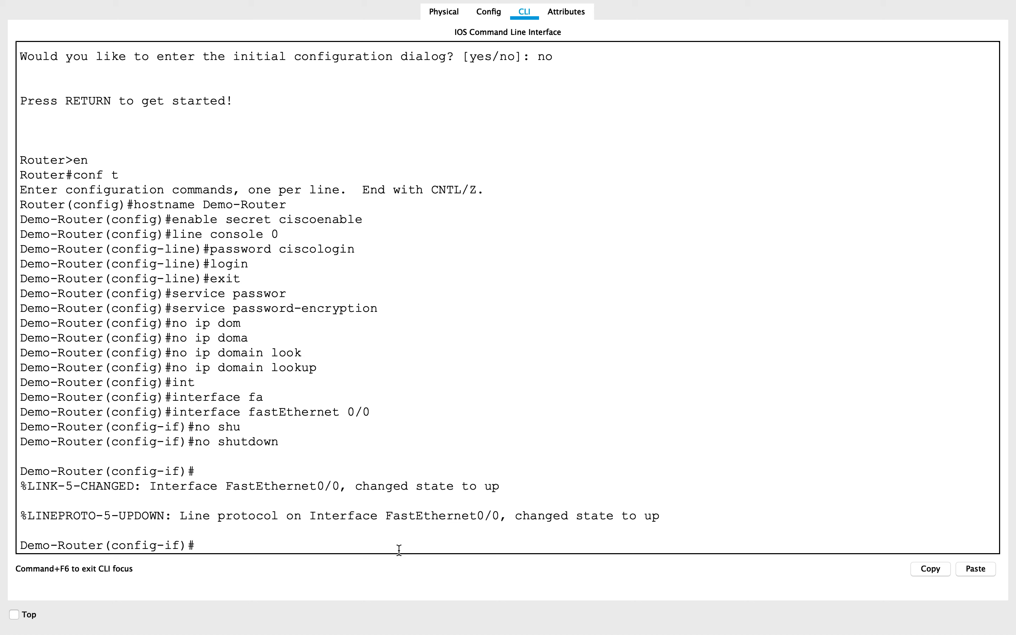
# Assign IP address 192.168.1.1 with mask 255.255.255.0 to fastEthernet 0/0 and exit to global configuration mode.
pyautogui.write('i')
pyautogui.write('p add')
pyautogui.press('Tab')
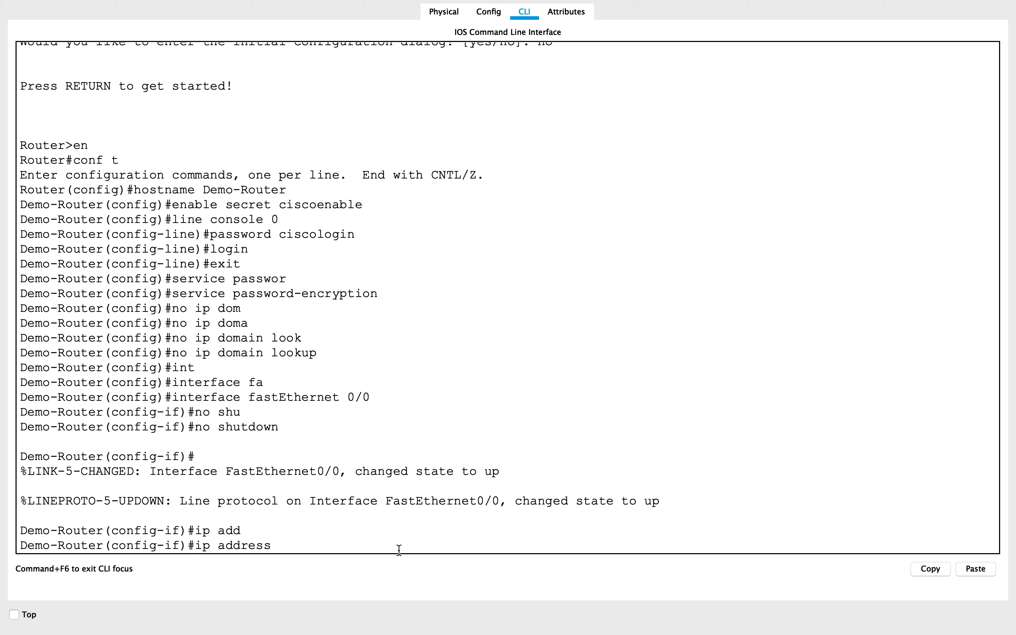
pyautogui.write('192.168.1.1')
pyautogui.write('255.255.255.0')
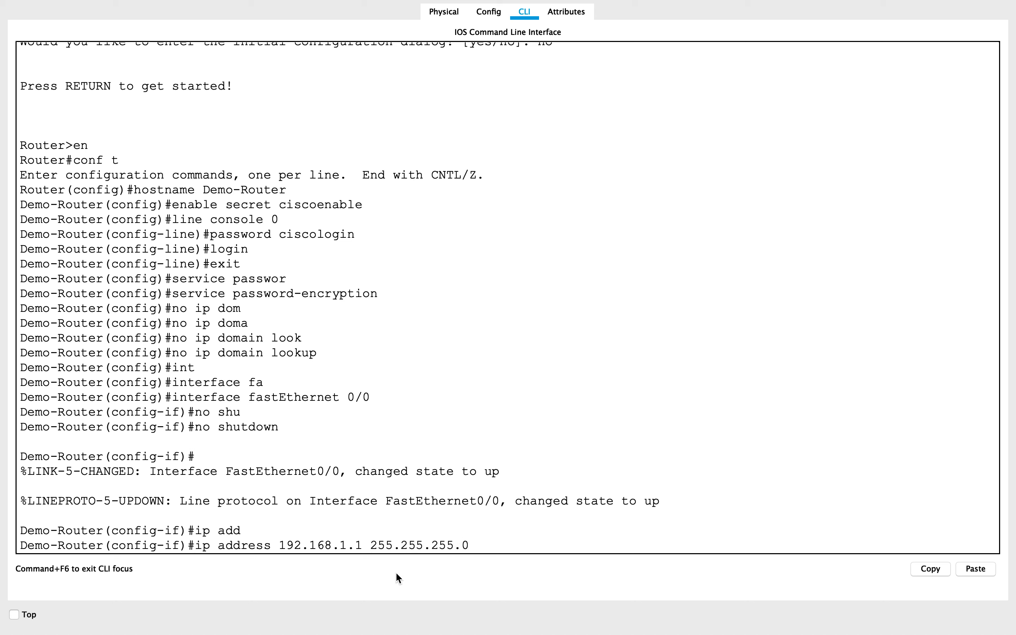
pyautogui.press('Return')
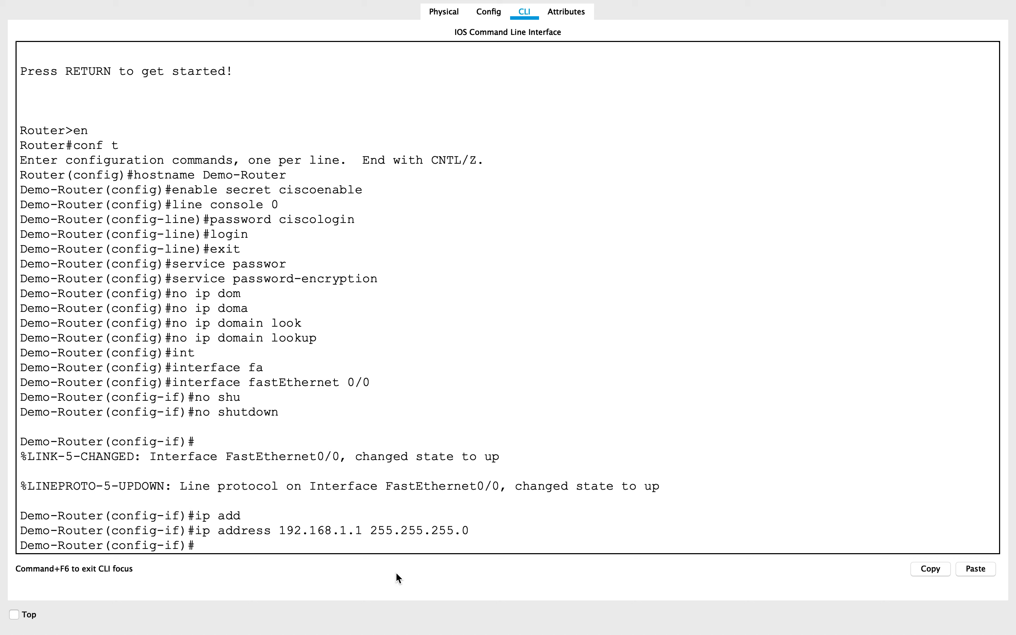
pyautogui.write('exiti')
pyautogui.press('BackSpace')
pyautogui.press('Return')
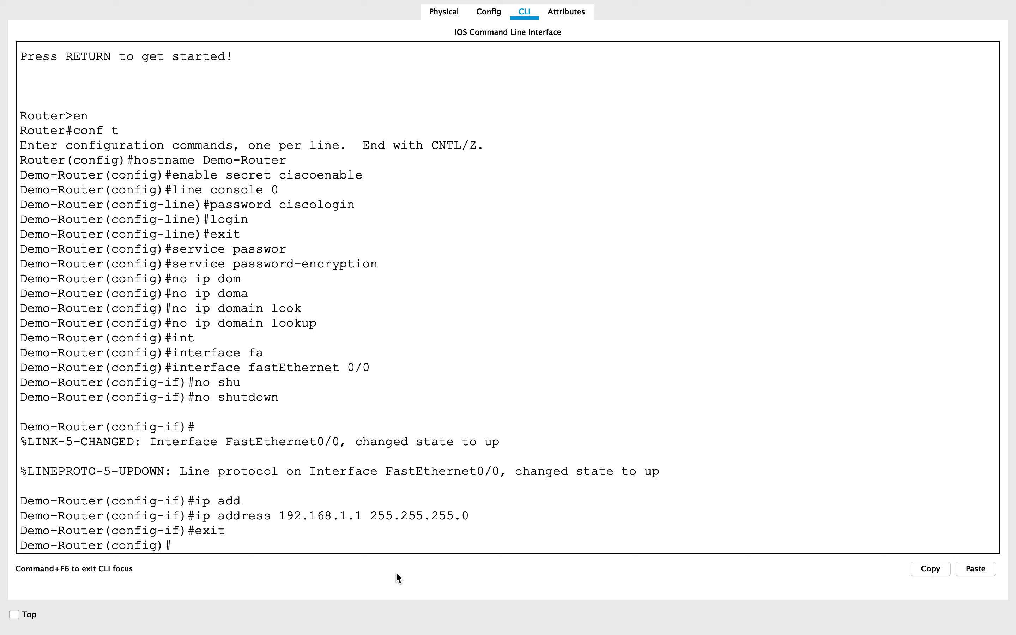
# Create a DHCP pool named "workstations" on the router.
pyautogui.write('ip dhca')
pyautogui.press('Tab')
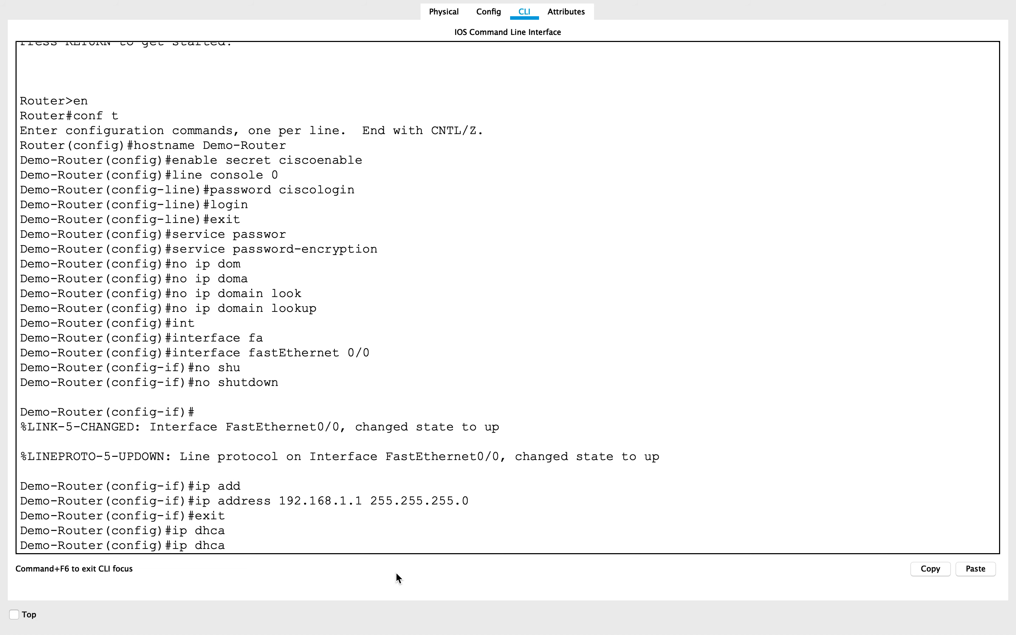
pyautogui.press('BackSpace')
pyautogui.write('p p')
pyautogui.press('Tab')
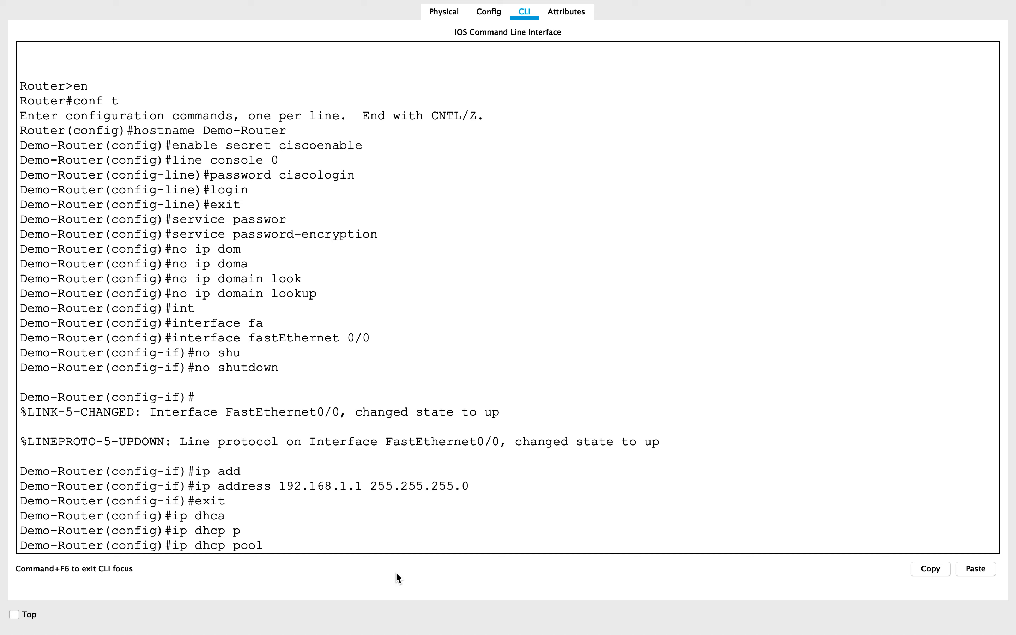
pyautogui.write('workstations')
pyautogui.press('Return')
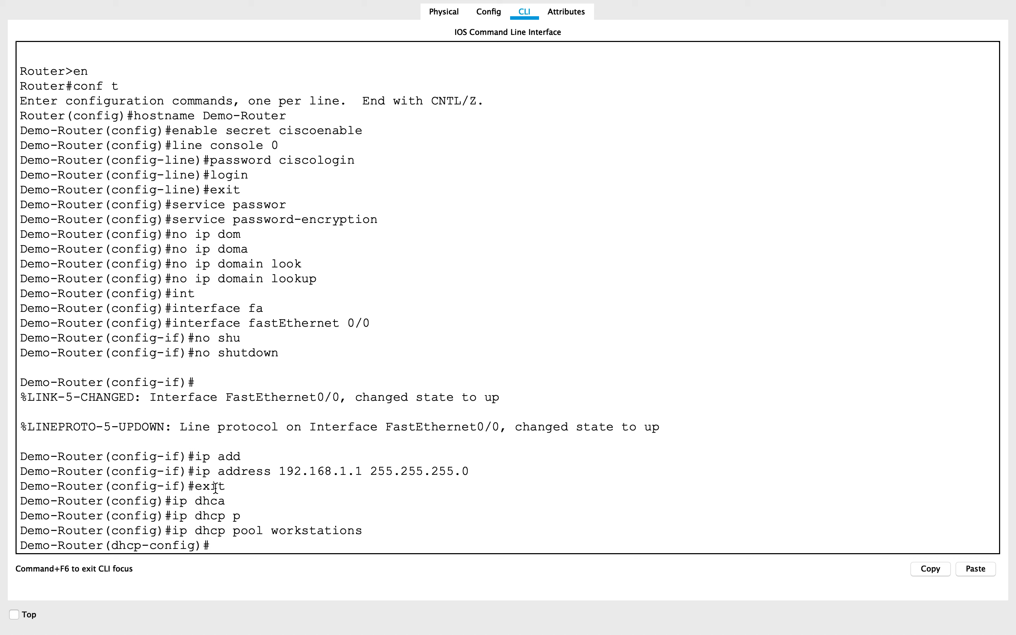
# Set the workstations pool's network to 192.168.1.0 with mask 255.255.255.0.
pyautogui.moveTo(281, 471); pyautogui.dragTo(360, 472)
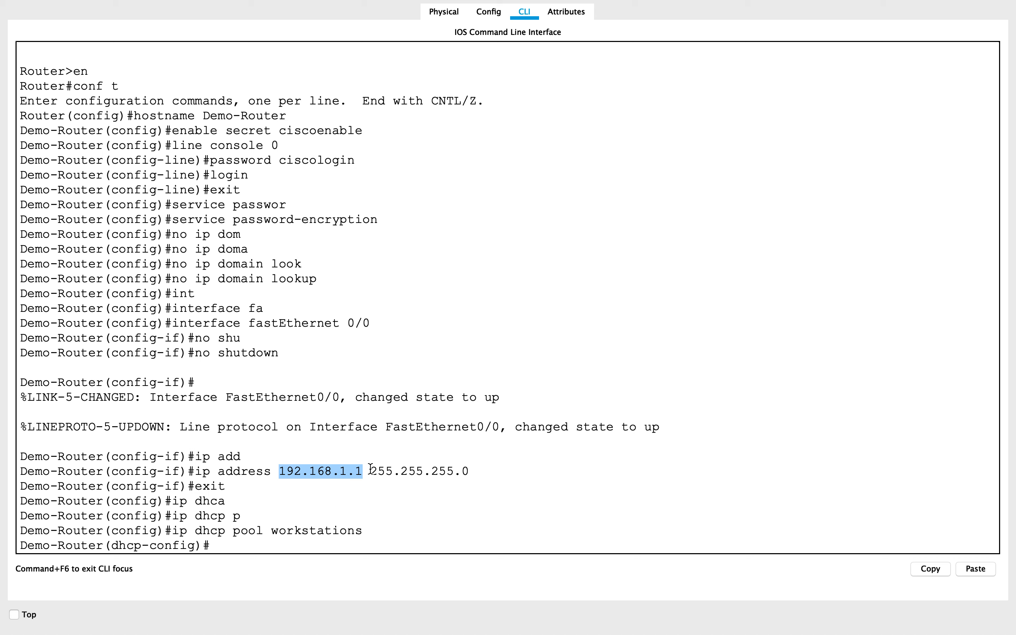
pyautogui.moveTo(370, 471); pyautogui.dragTo(466, 474)
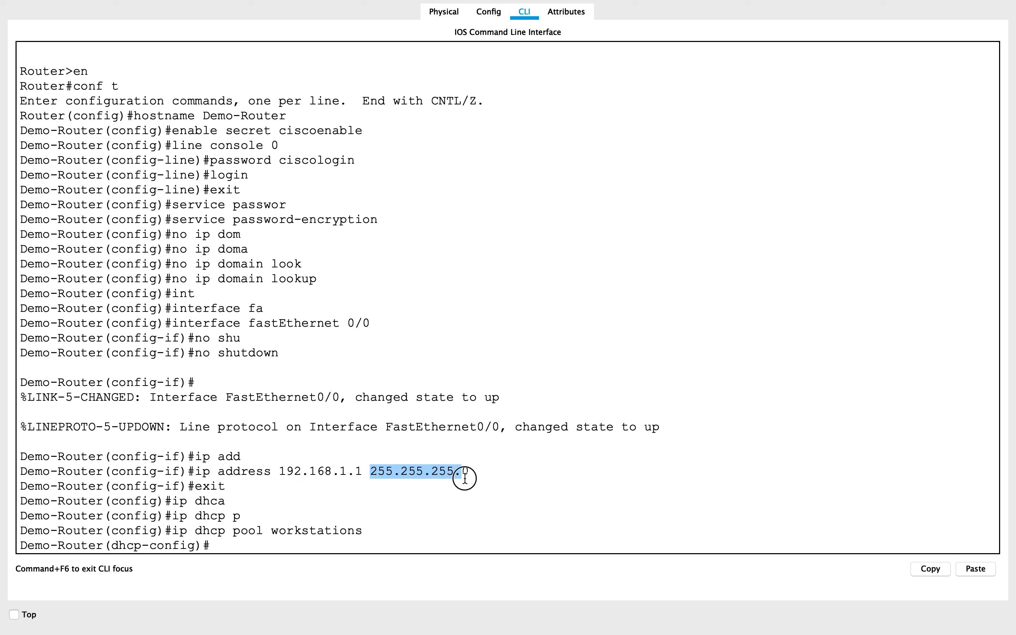
pyautogui.click(236, 545)
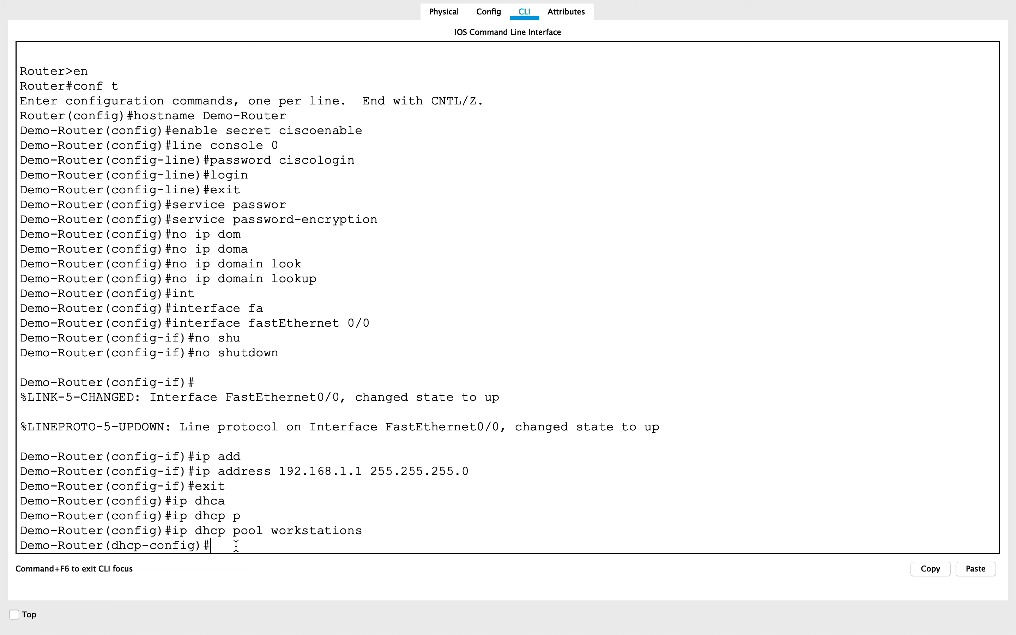
pyautogui.write('net')
pyautogui.press('Tab')
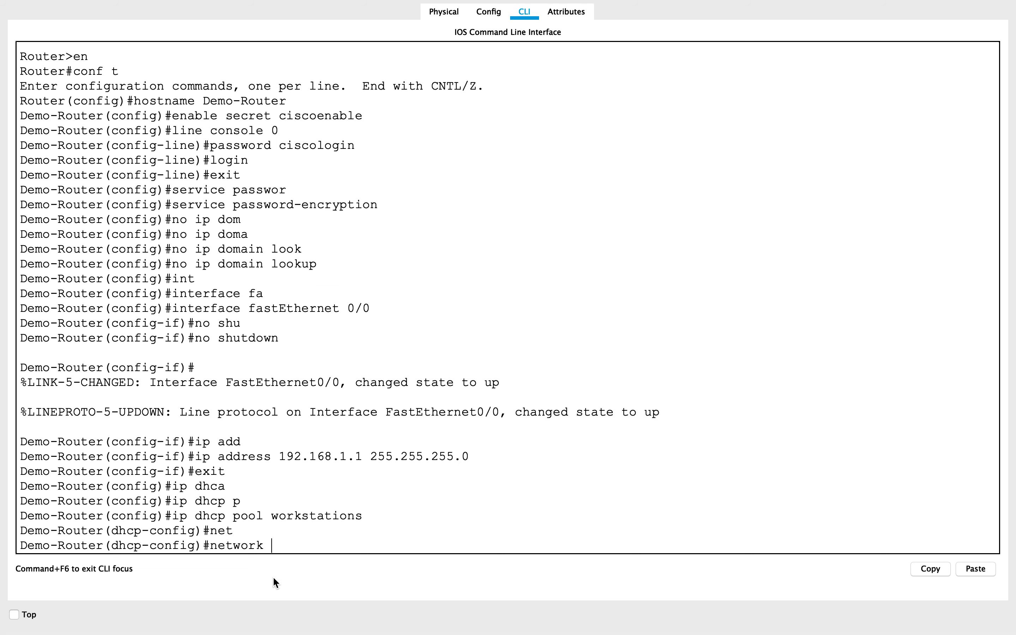
pyautogui.write('192.168.1.0')
pyautogui.moveTo(348, 546); pyautogui.dragTo(356, 546)
pyautogui.click(390, 542)
pyautogui.write('255.255.2')
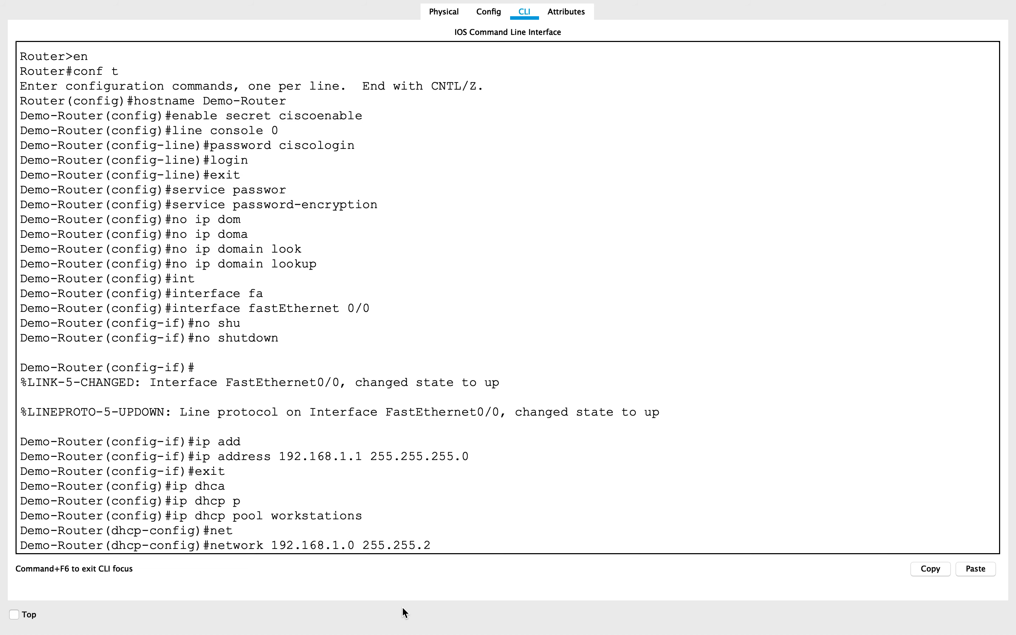
pyautogui.write('55.0')
pyautogui.press('Return')
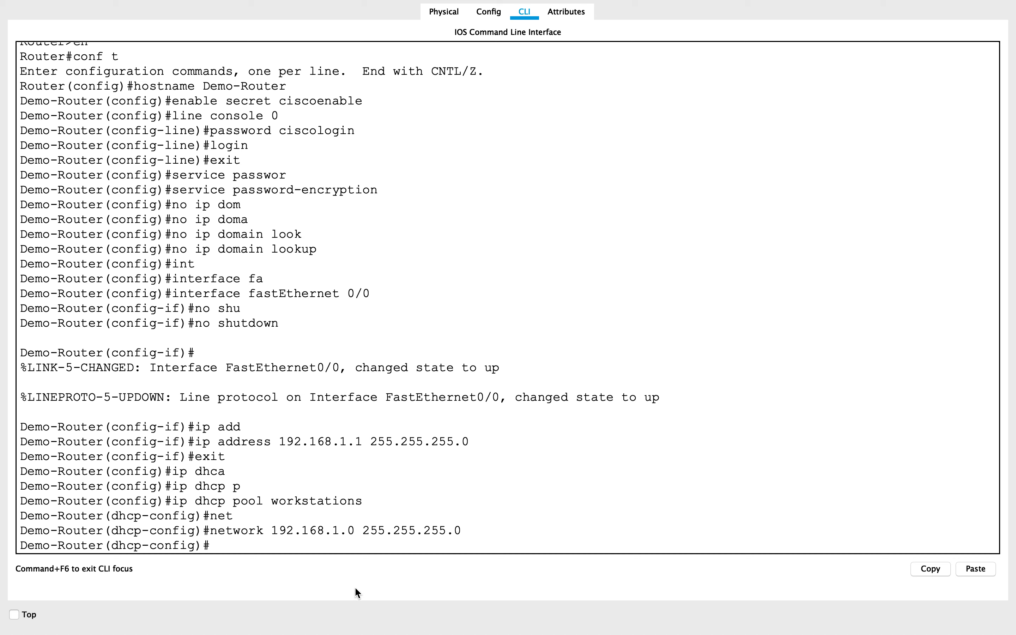
# Set the pool's default router to 192.168.1.1 and exit to global configuration mode.
pyautogui.write('defa')
pyautogui.press('Tab')
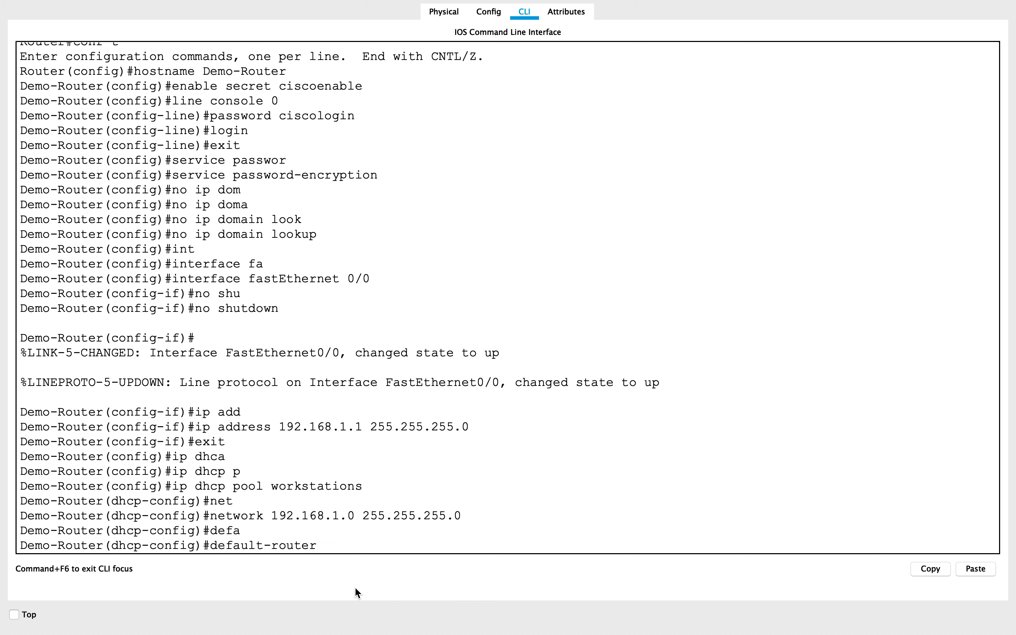
pyautogui.write('192.168.1.1')
pyautogui.press('Return')
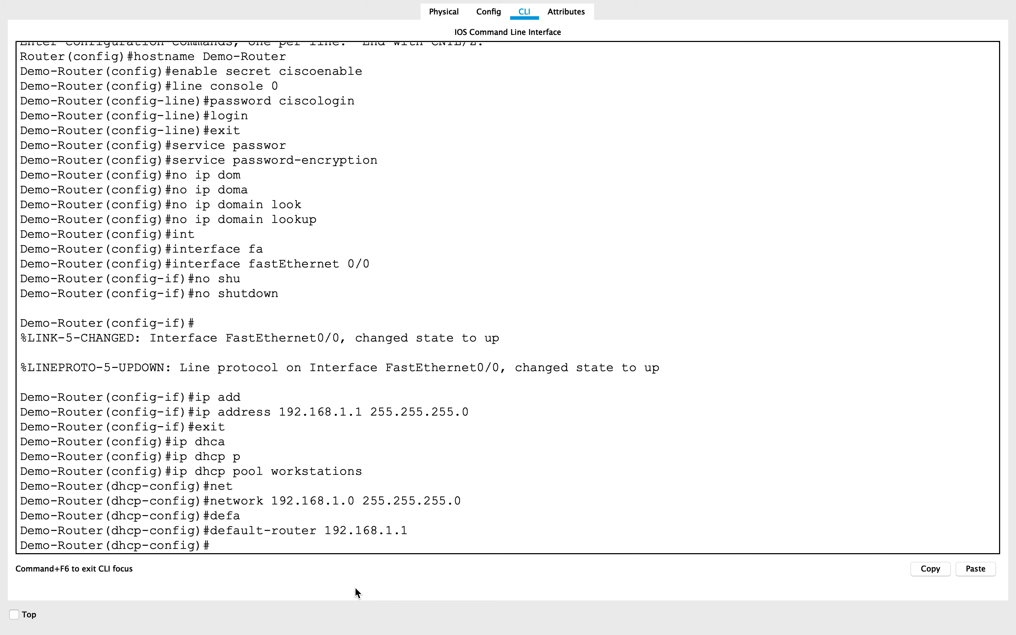
pyautogui.write('exit')
pyautogui.press('Return')
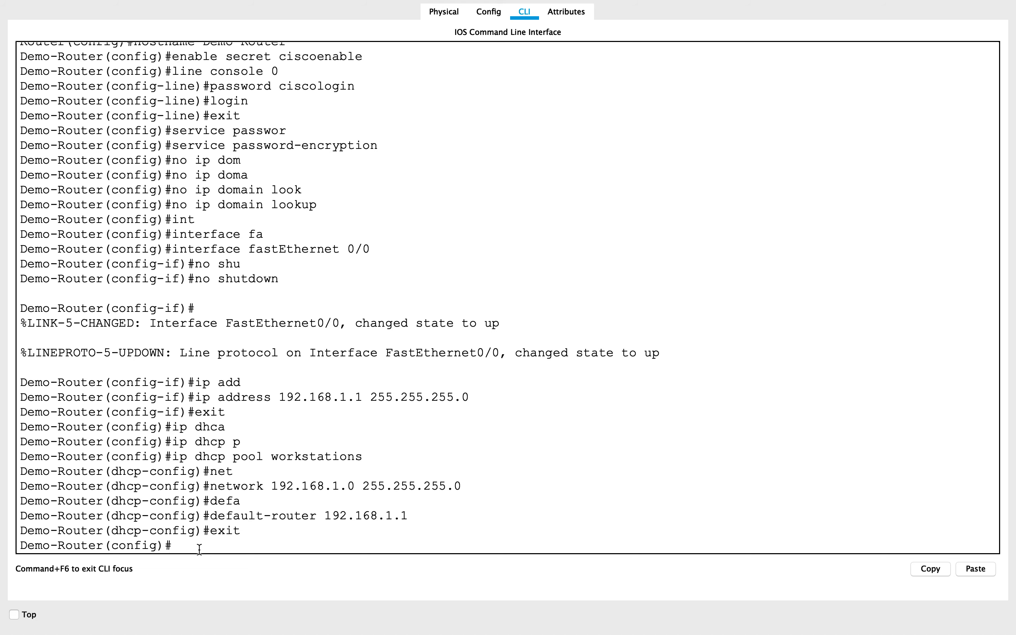
# Exclude 192.168.1.1 from DHCP assignment with the "ip dhcp excluded-address" command.
pyautogui.write('ip dhc')
pyautogui.press('Tab')
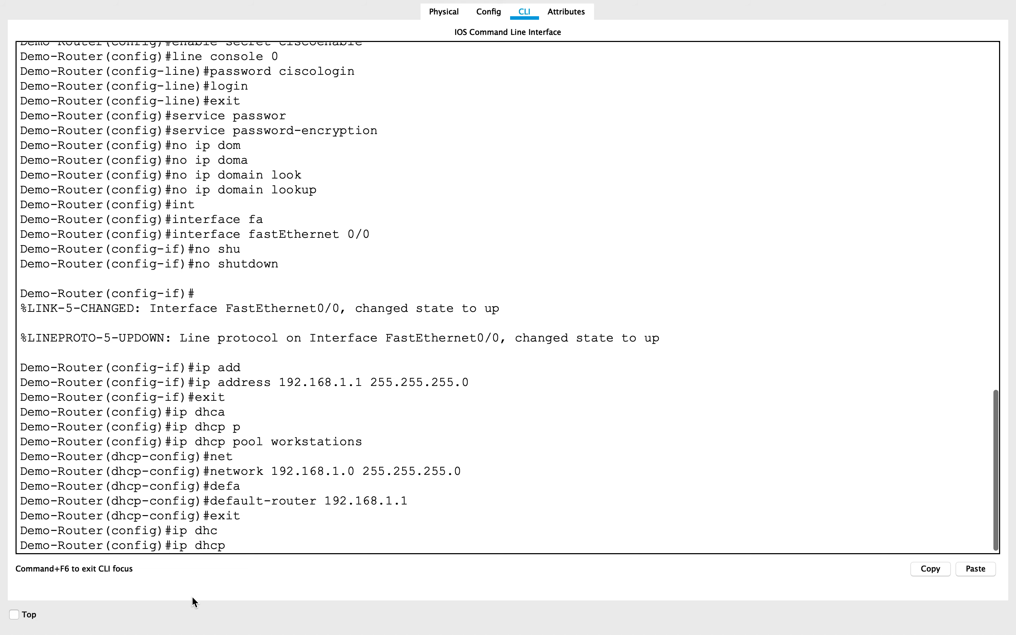
pyautogui.write('exc')
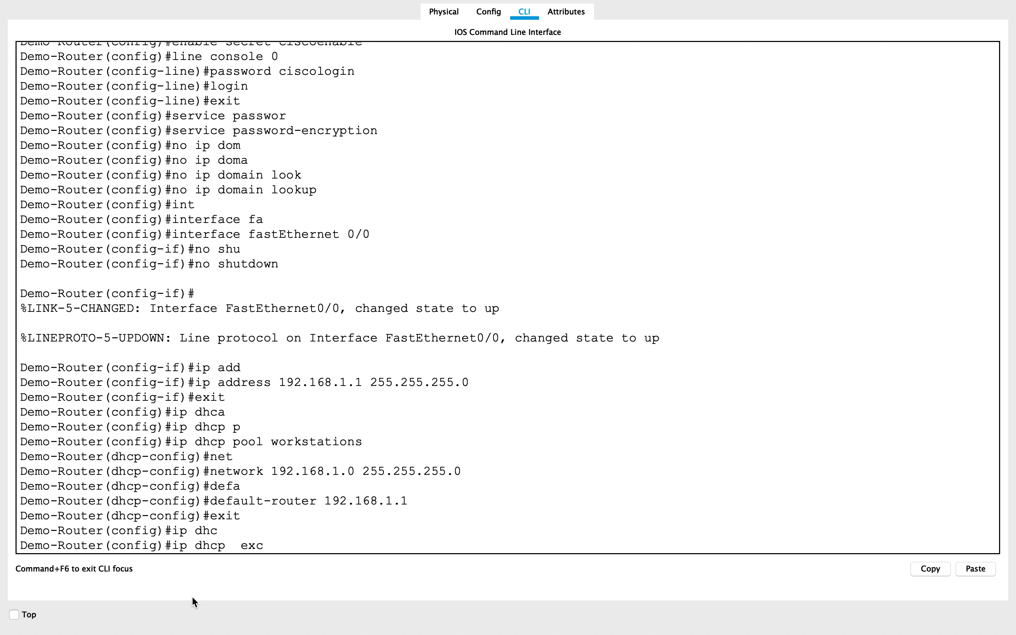
pyautogui.press('Tab')
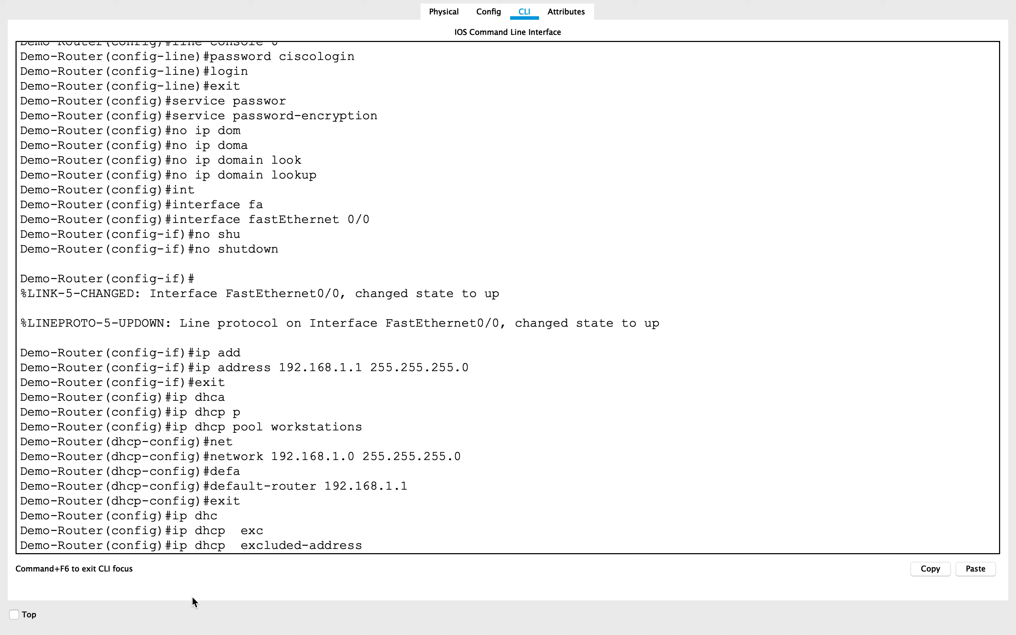
pyautogui.write('192.168.1.1')
pyautogui.press('BackSpace')
pyautogui.press('BackSpace')
pyautogui.press('BackSpace')
pyautogui.press('BackSpace')
pyautogui.press('BackSpace')
pyautogui.press('BackSpace')
pyautogui.press('BackSpace')
pyautogui.press('BackSpace')
pyautogui.press('BackSpace')
pyautogui.press('BackSpace')
pyautogui.press('BackSpace')
pyautogui.press('BackSpace')
pyautogui.press('BackSpace')
pyautogui.press('BackSpace')
pyautogui.press('BackSpace')
pyautogui.press('BackSpace')
pyautogui.press('BackSpace')
pyautogui.press('BackSpace')
pyautogui.press('BackSpace')
pyautogui.press('BackSpace')
pyautogui.press('BackSpace')
pyautogui.press('BackSpace')
pyautogui.press('BackSpace')
pyautogui.press('BackSpace')
pyautogui.write('ex')
pyautogui.press('Tab')
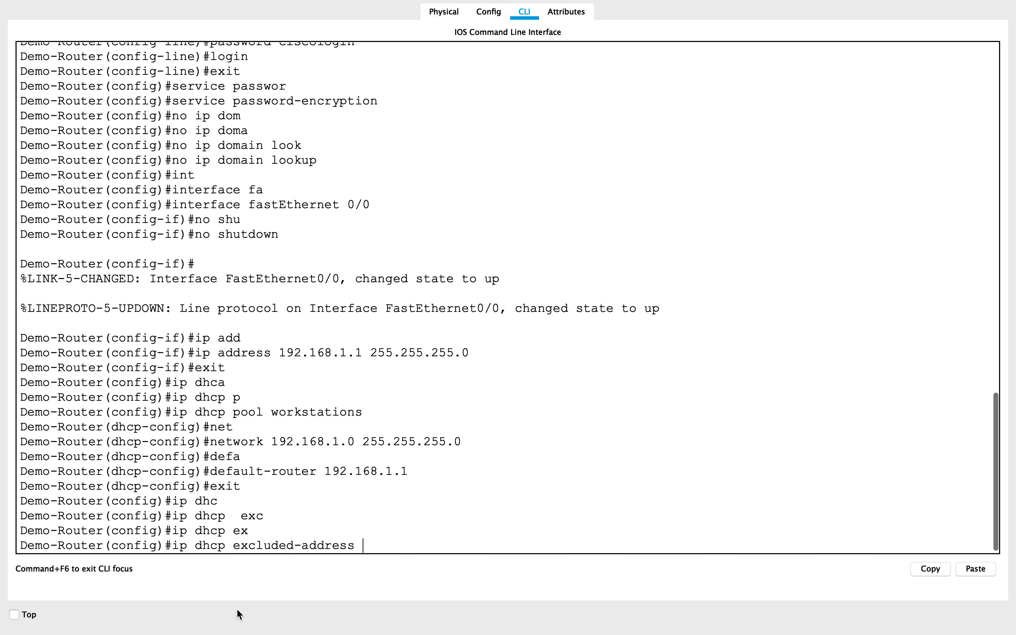
pyautogui.write('192.1')
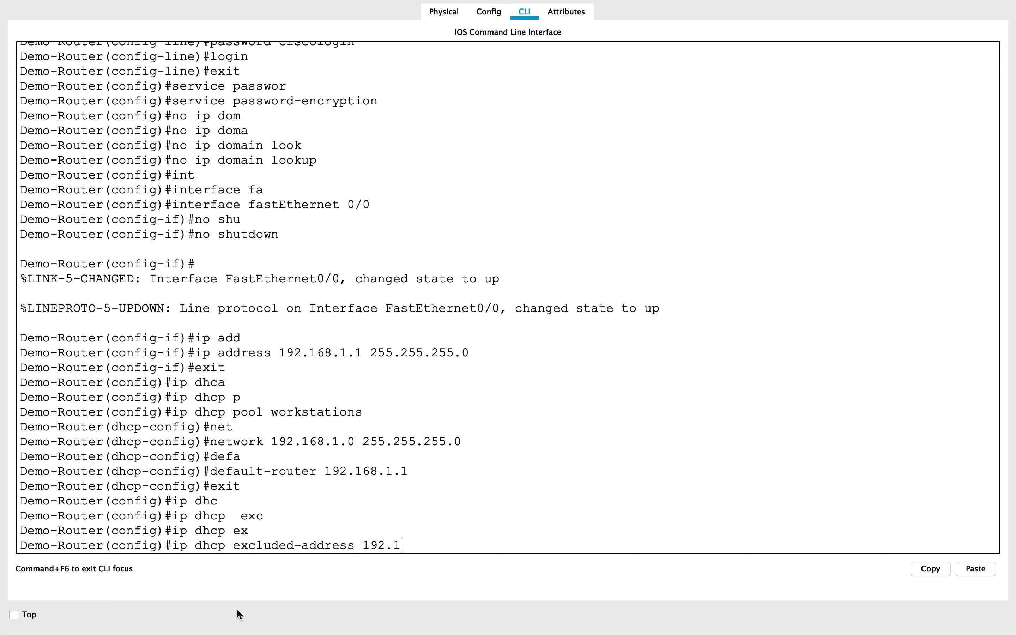
pyautogui.write('68.1.1')
pyautogui.press('Return')
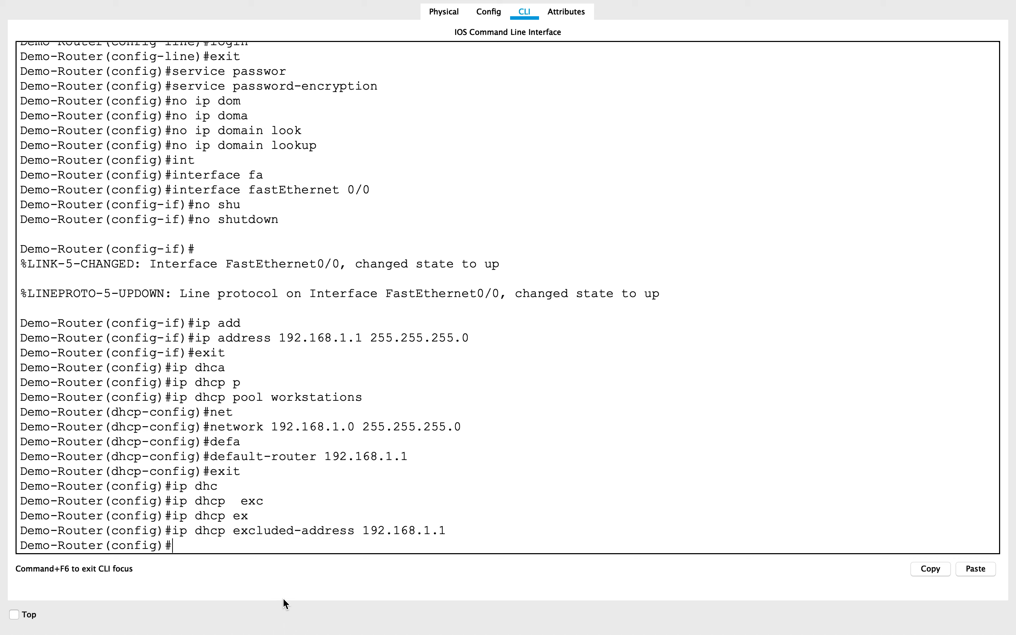
# End the router's configuration mode and save the configuration with "wr".
pyautogui.write('end')
pyautogui.press('Return')
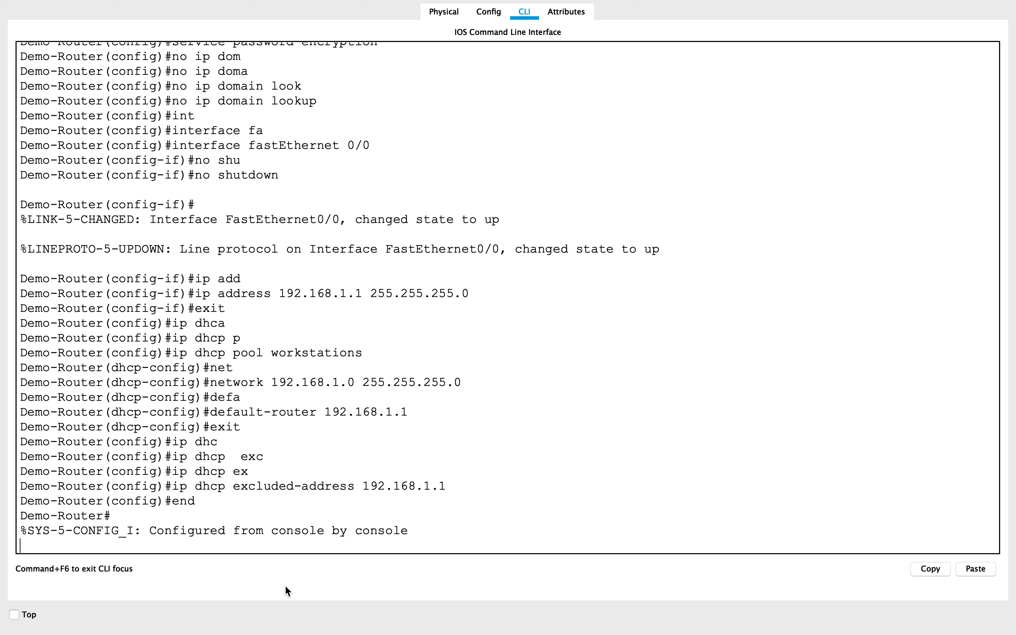
pyautogui.press('Return')
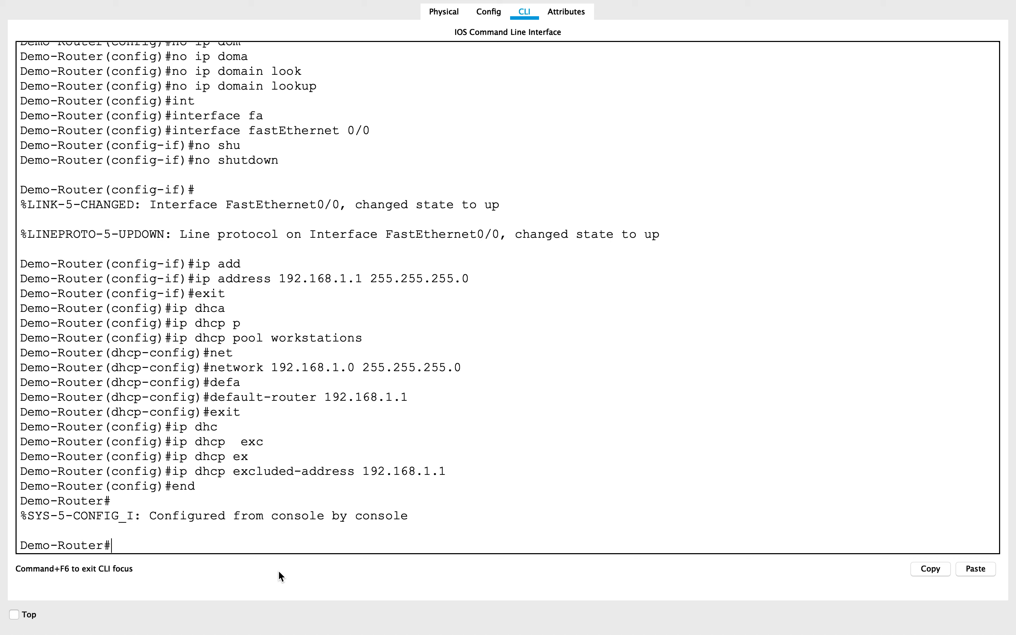
pyautogui.write('wr')
pyautogui.press('Return')
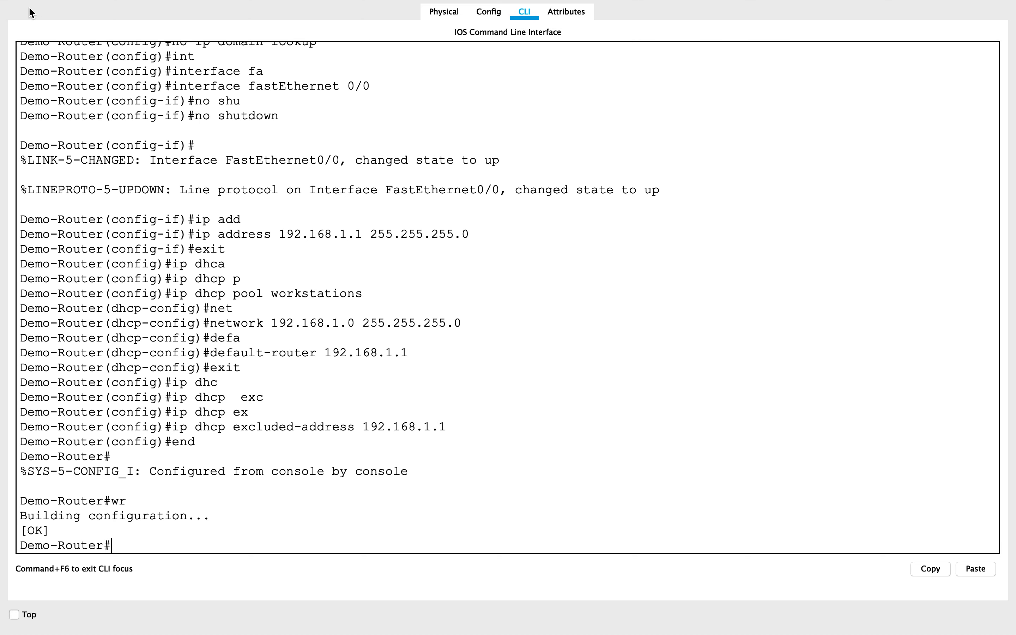
# Close the router's window and open Switch0's command line interface in full screen.
pyautogui.moveTo(61, 0)
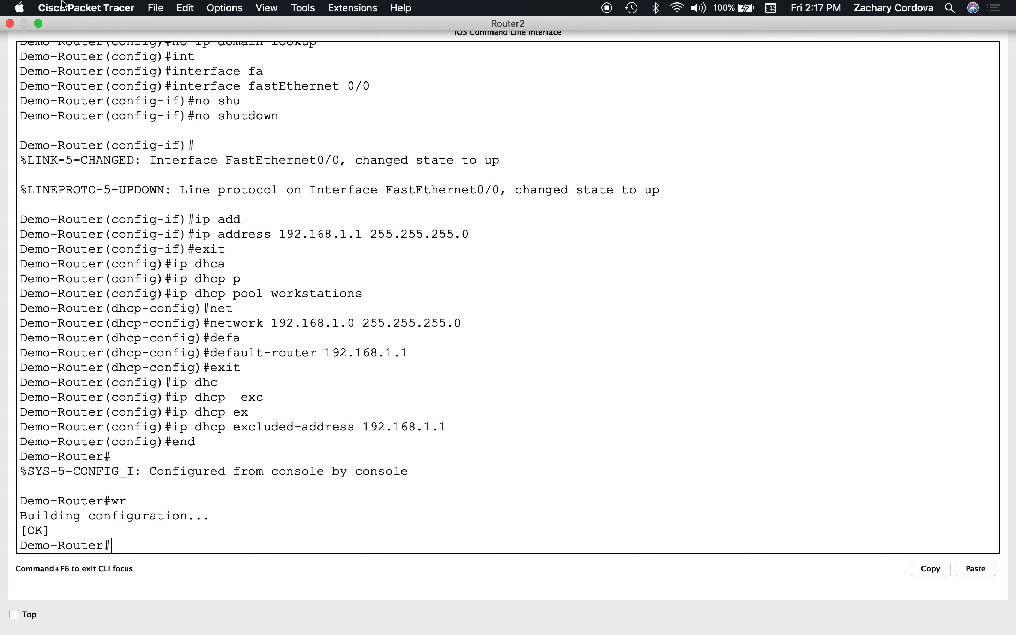
pyautogui.click(10, 24)
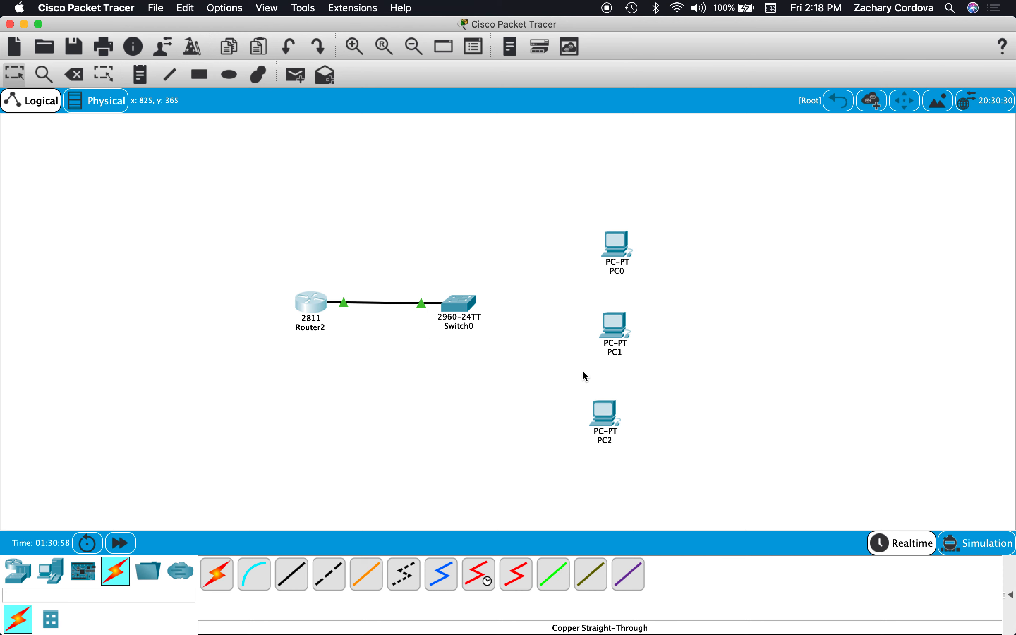
pyautogui.click(463, 311)
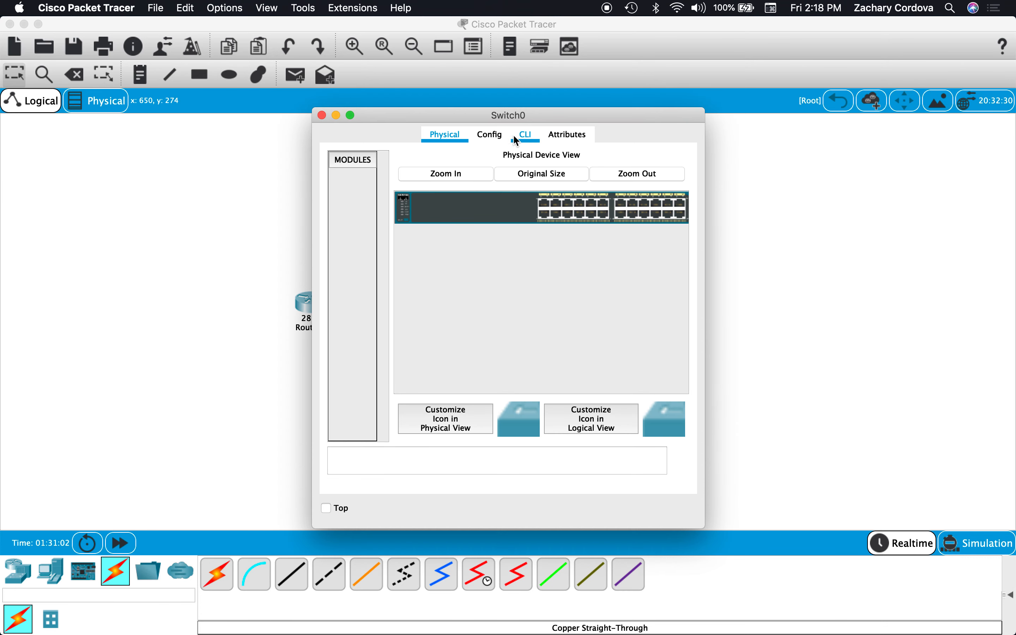
pyautogui.click(516, 139)
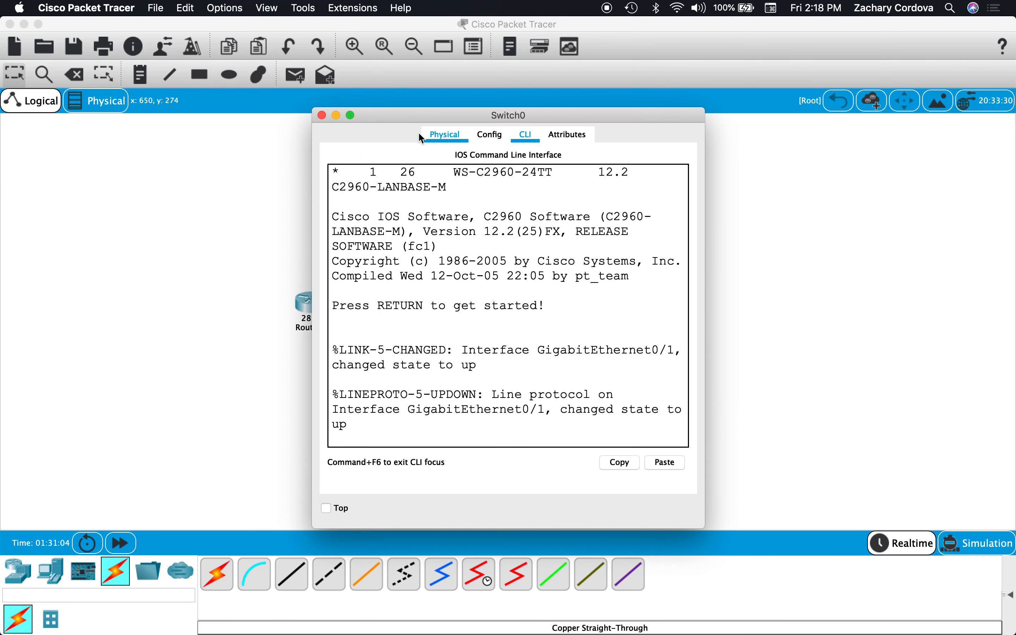
pyautogui.click(350, 115)
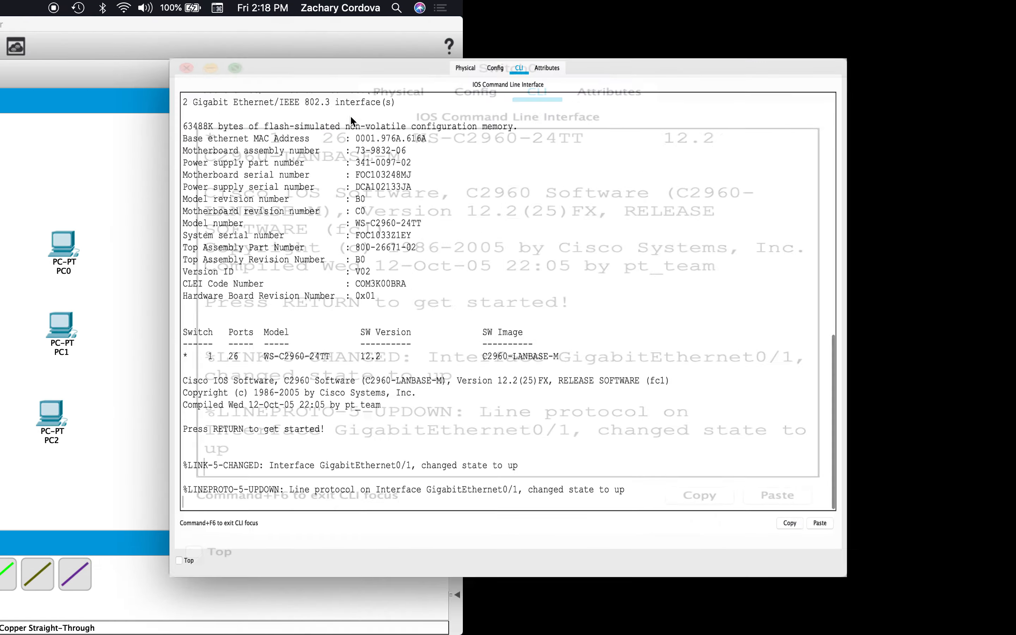
# Start the switch's console session, enter privileged mode with "en" and enter global configuration with "configure terminal".
pyautogui.press('Return')
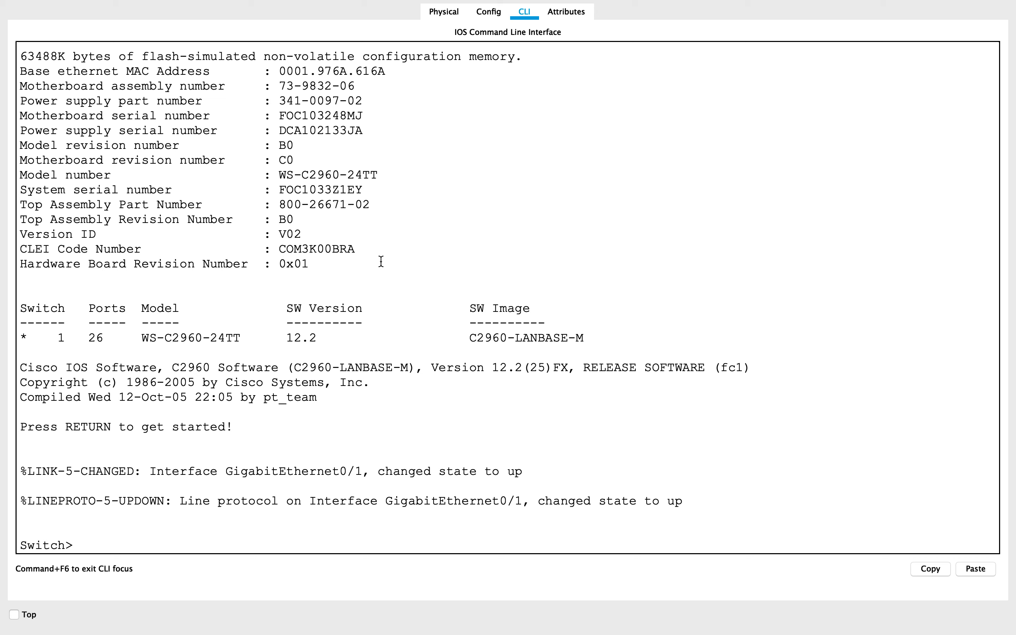
pyautogui.write('en')
pyautogui.press('Return')
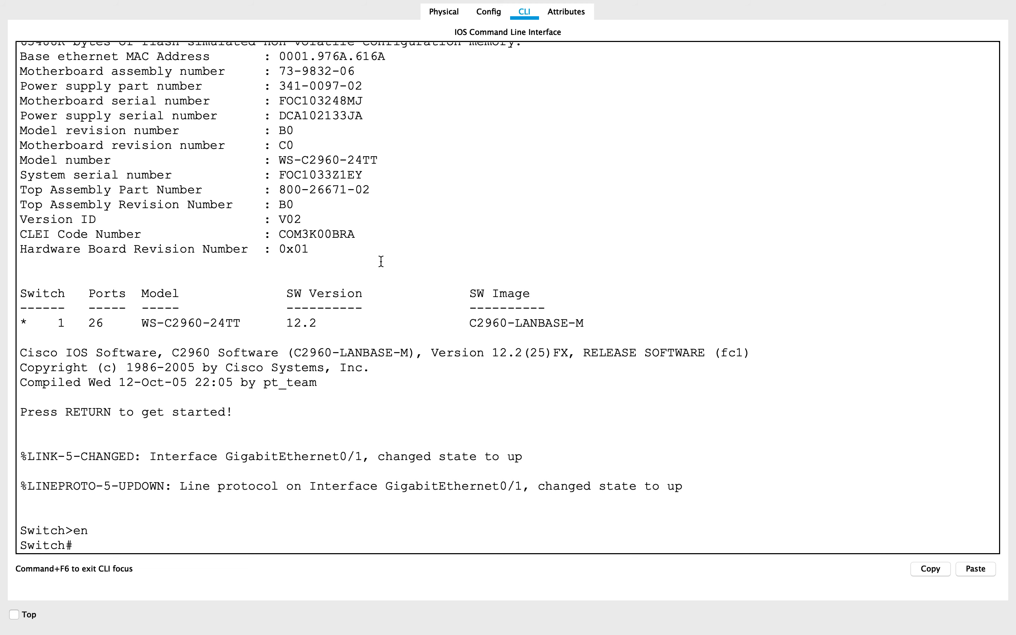
pyautogui.write('conf')
pyautogui.press('Tab')
pyautogui.write('t')
pyautogui.press('Tab')
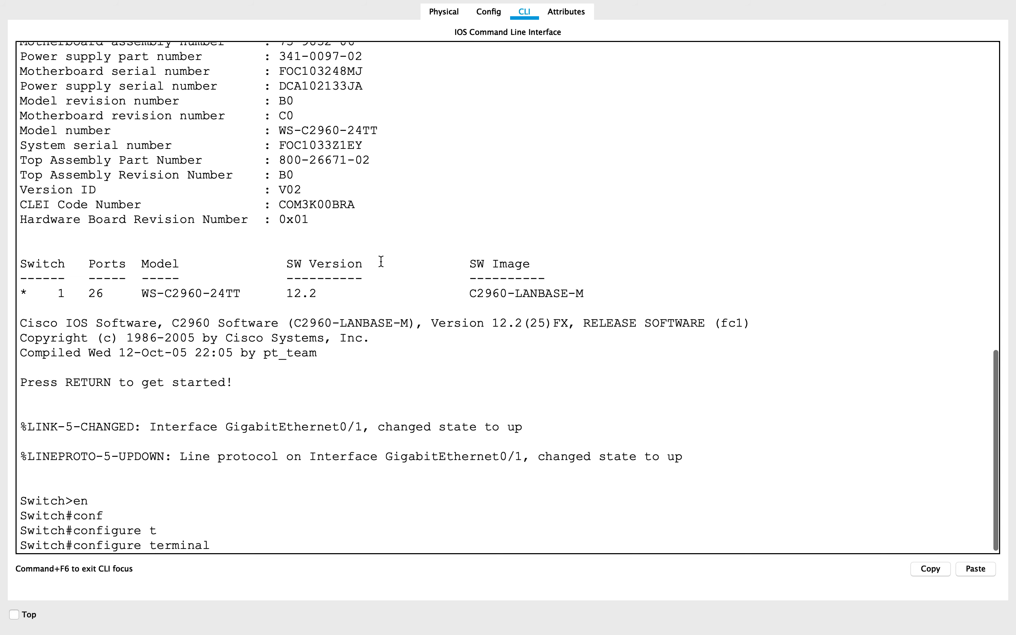
pyautogui.press('Return')
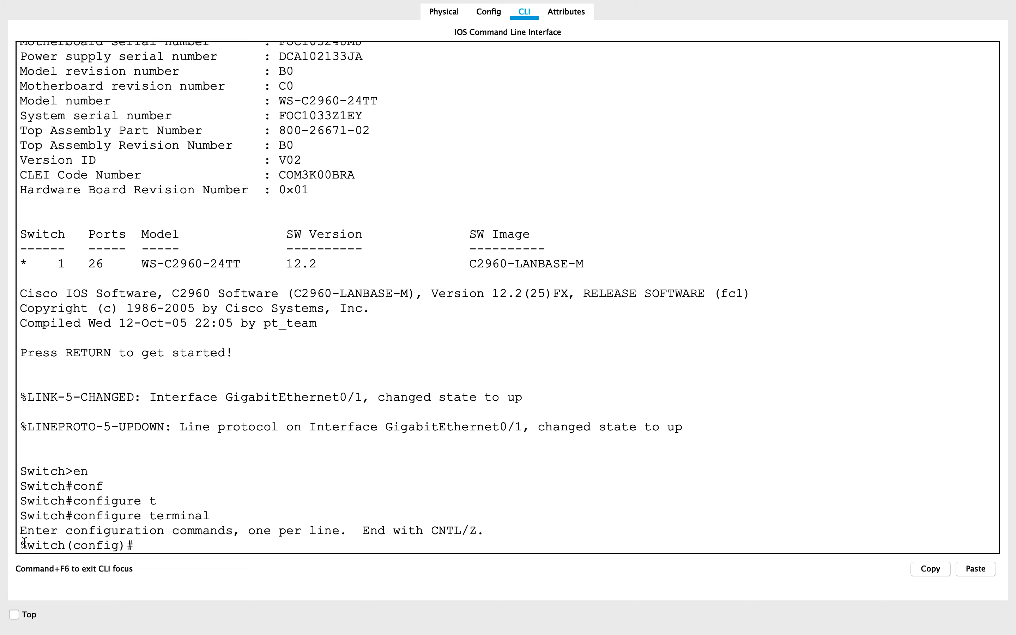
# Set the switch's hostname to Demo-Switch.
pyautogui.moveTo(22, 545); pyautogui.dragTo(72, 553)
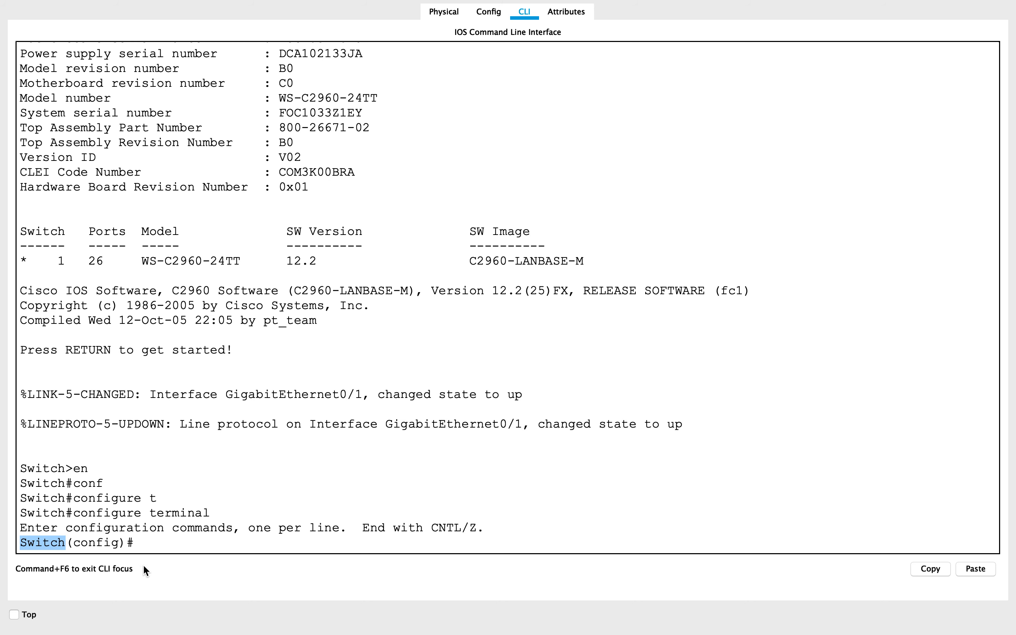
pyautogui.click(149, 545)
pyautogui.write('host')
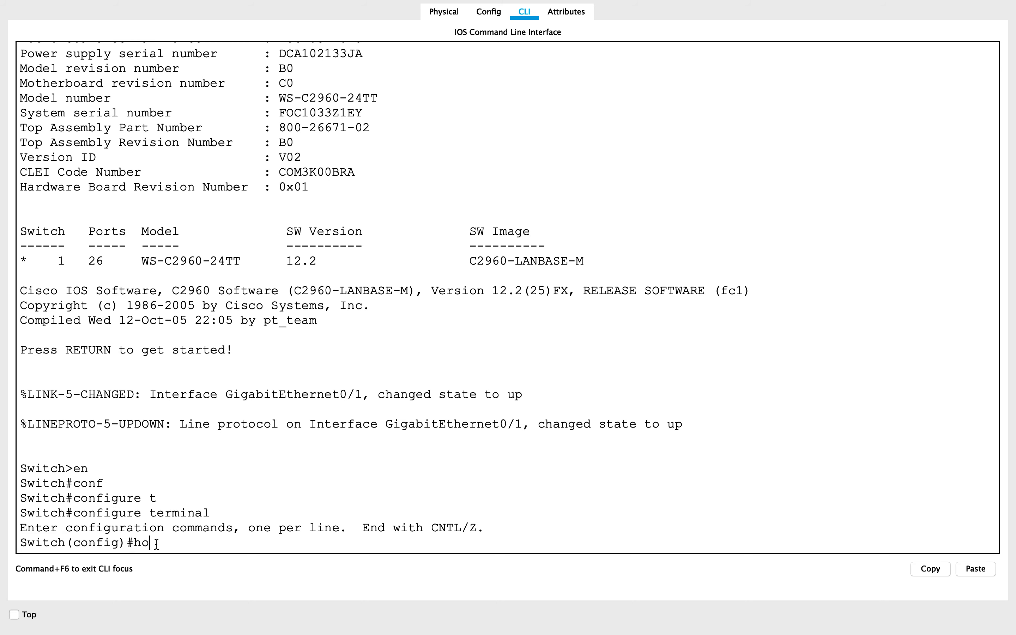
pyautogui.press('Tab')
pyautogui.write('Demo')
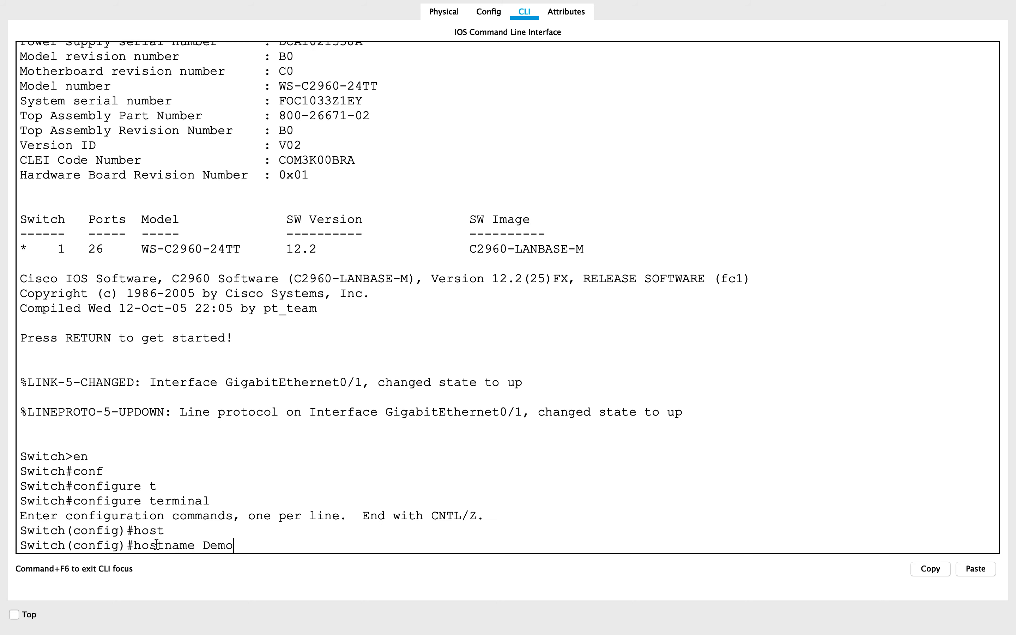
pyautogui.write('-Switch')
pyautogui.press('Return')
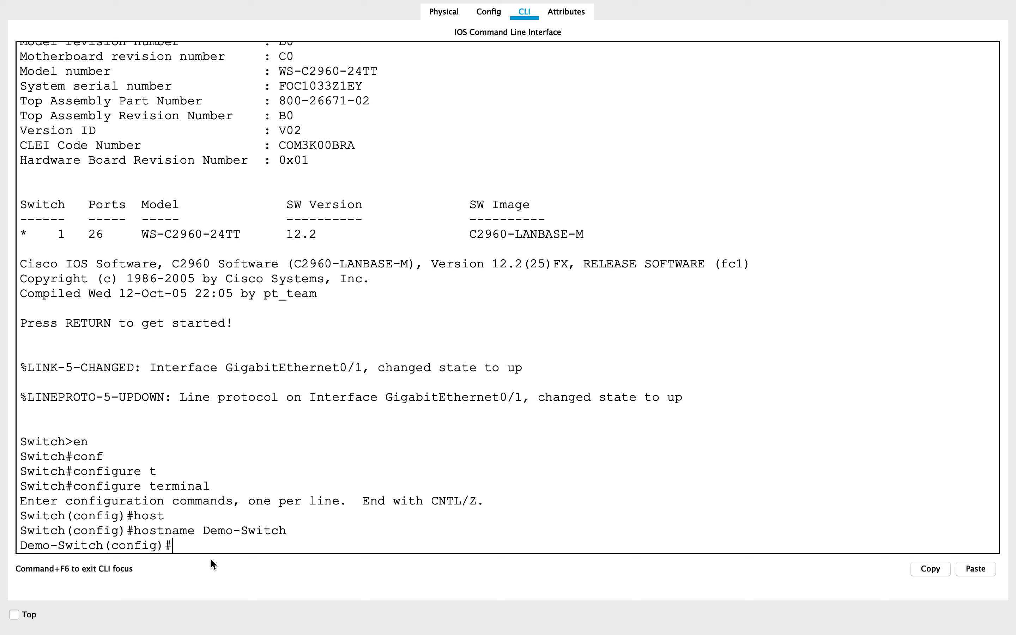
# Enter configuration of console line 0 on the switch and set its console password.
pyautogui.write('line')
pyautogui.press('Tab')
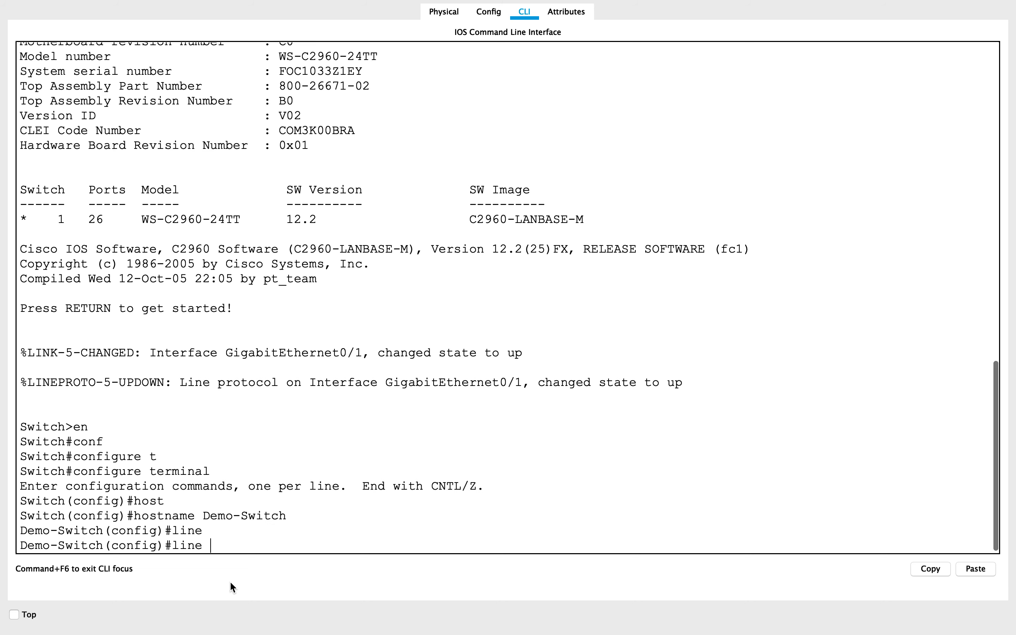
pyautogui.write('cons')
pyautogui.press('Tab')
pyautogui.write('0')
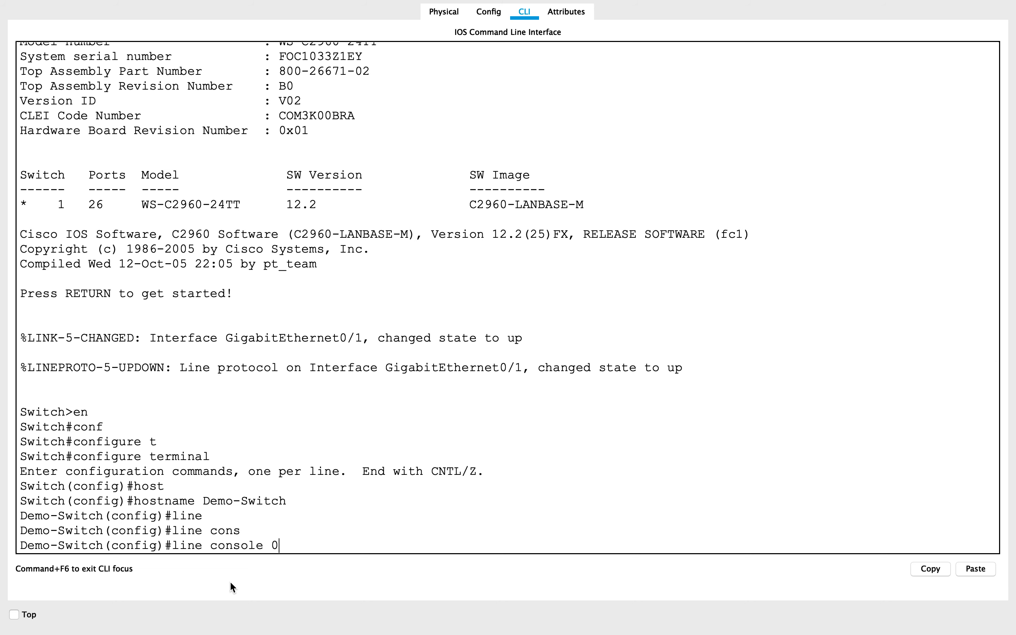
pyautogui.press('Return')
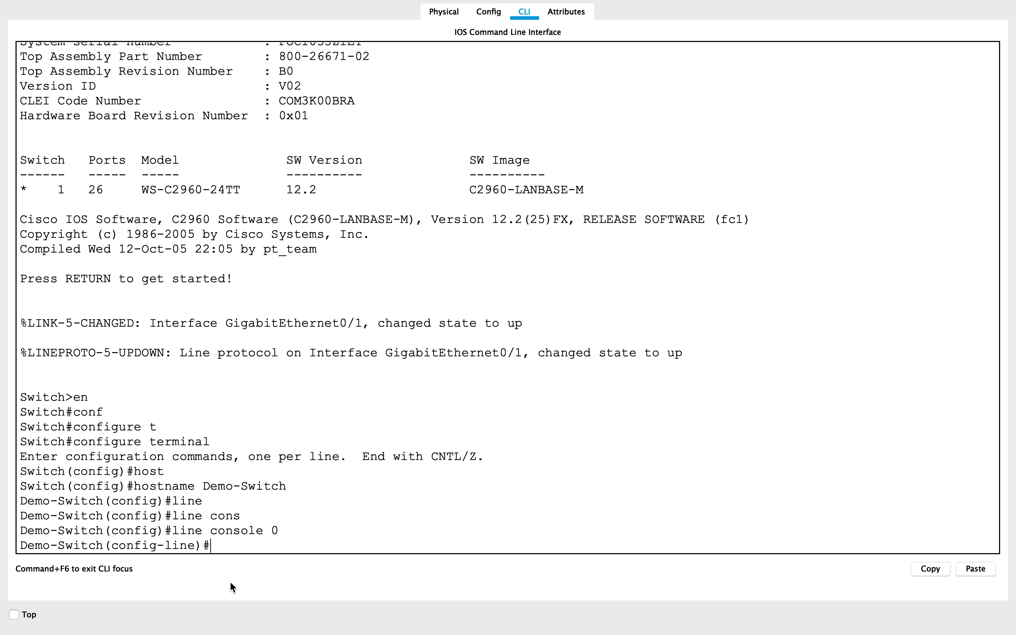
pyautogui.write('pass')
pyautogui.press('Tab')
pyautogui.write('cisc')
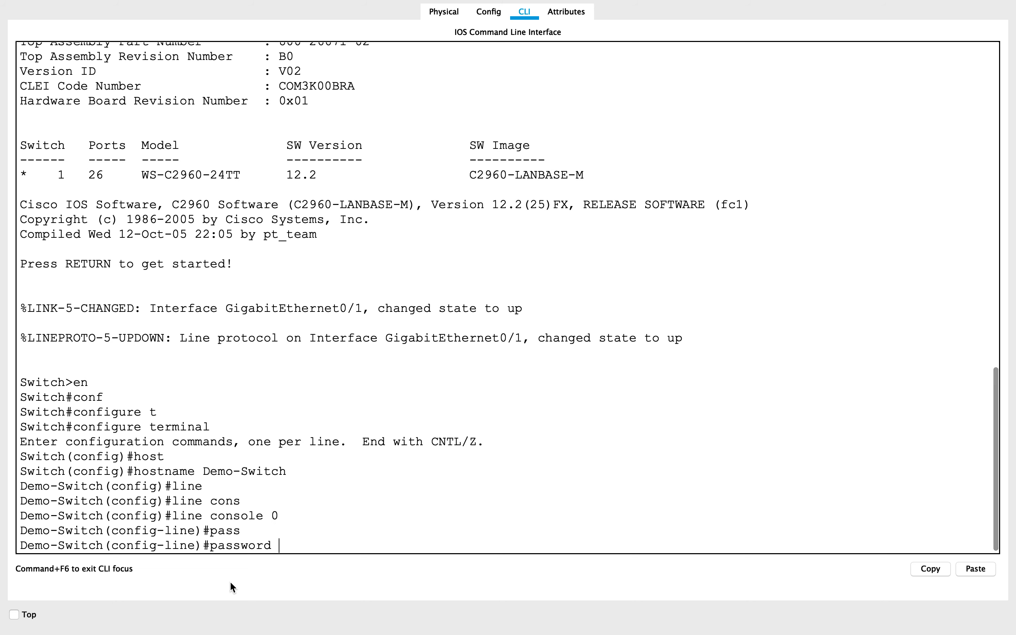
pyautogui.press('Tab')
pyautogui.write('o')
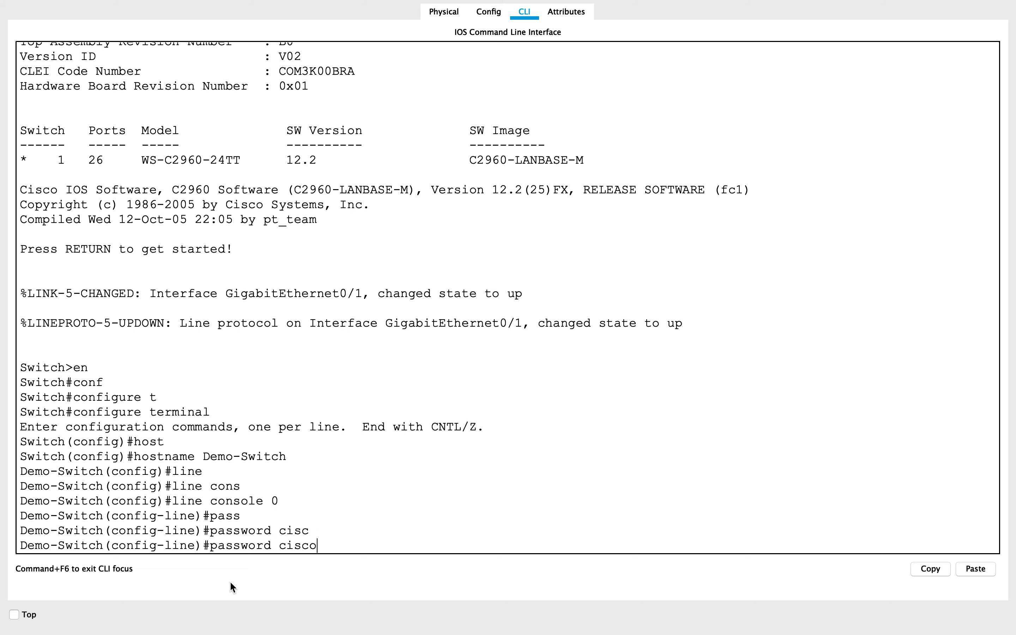
pyautogui.write('login')
pyautogui.press('Return')
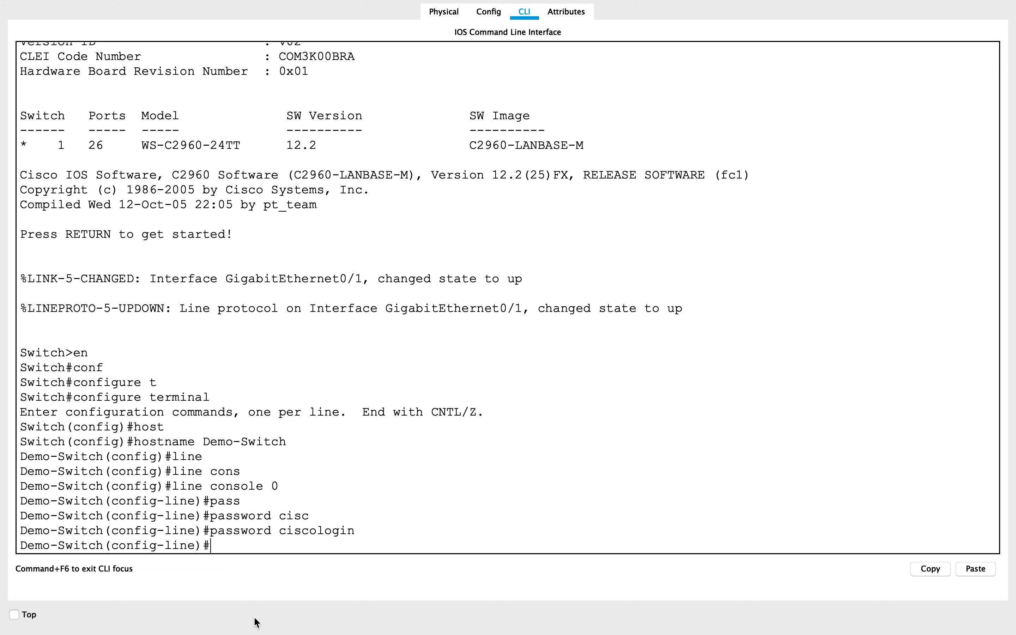
pyautogui.write('login')
# Require login on the console line with "login" and return to global configuration mode.
pyautogui.press('Return')
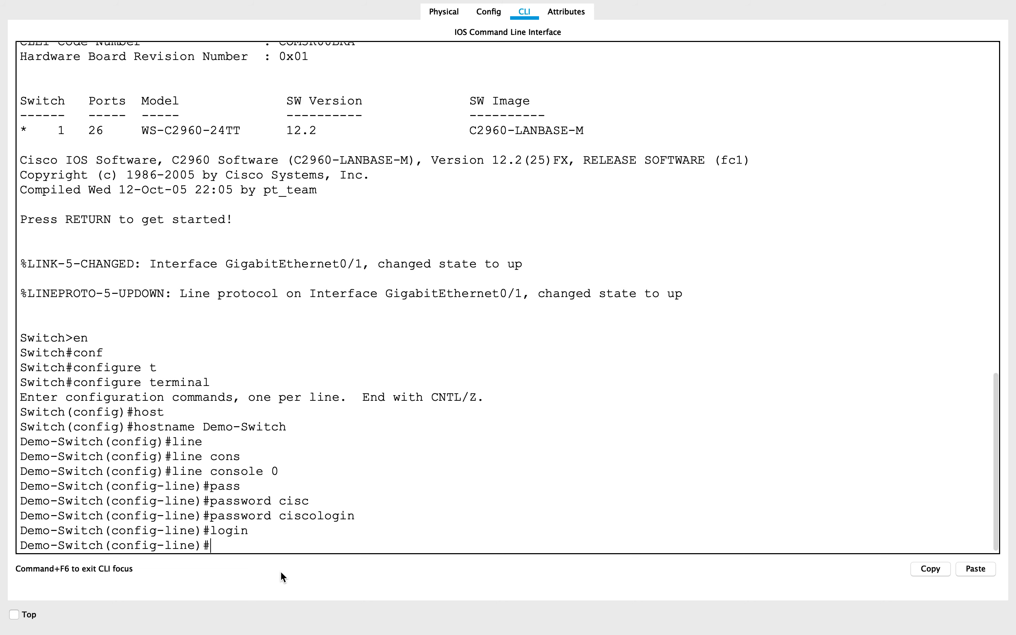
pyautogui.write('exit')
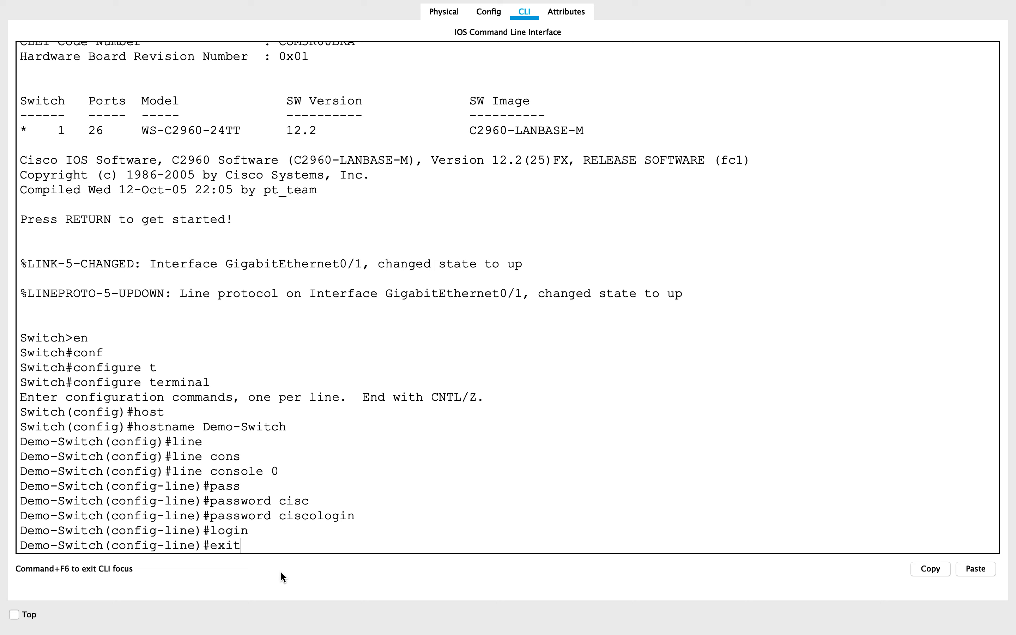
pyautogui.press('Return')
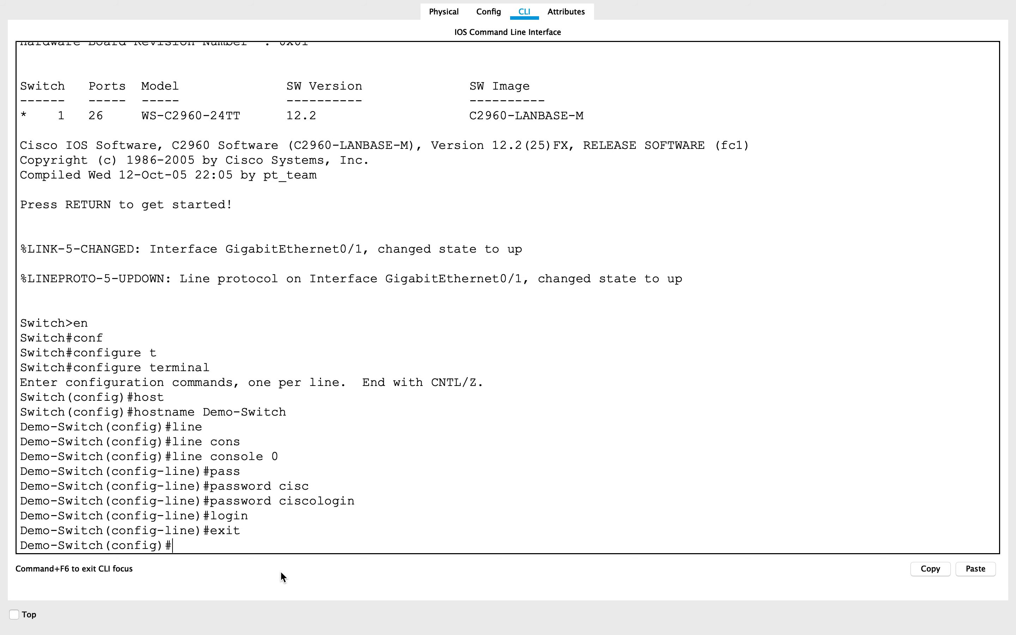
# Set the switch's privileged mode password with the "enable secret" command.
pyautogui.write('ena')
pyautogui.press('Tab')
pyautogui.write('s')
pyautogui.press('Tab')
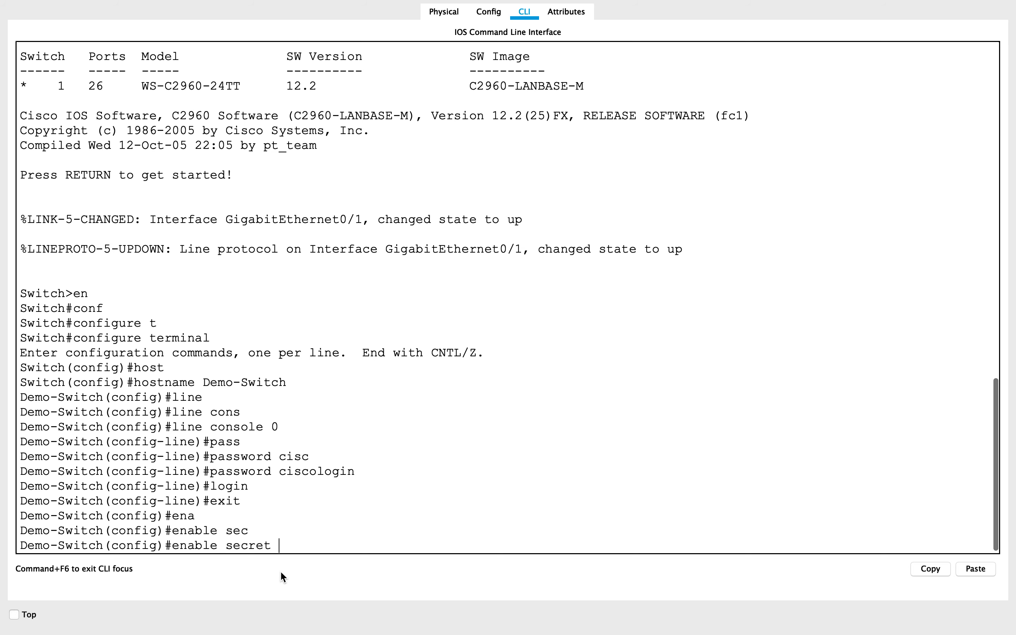
pyautogui.write('ciscoenable')
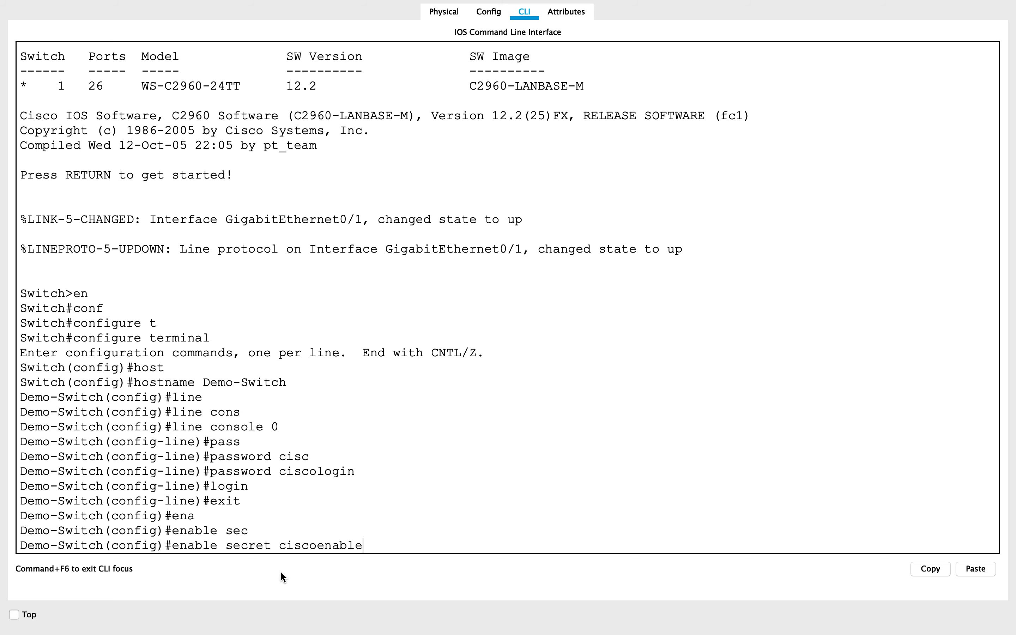
pyautogui.press('Return')
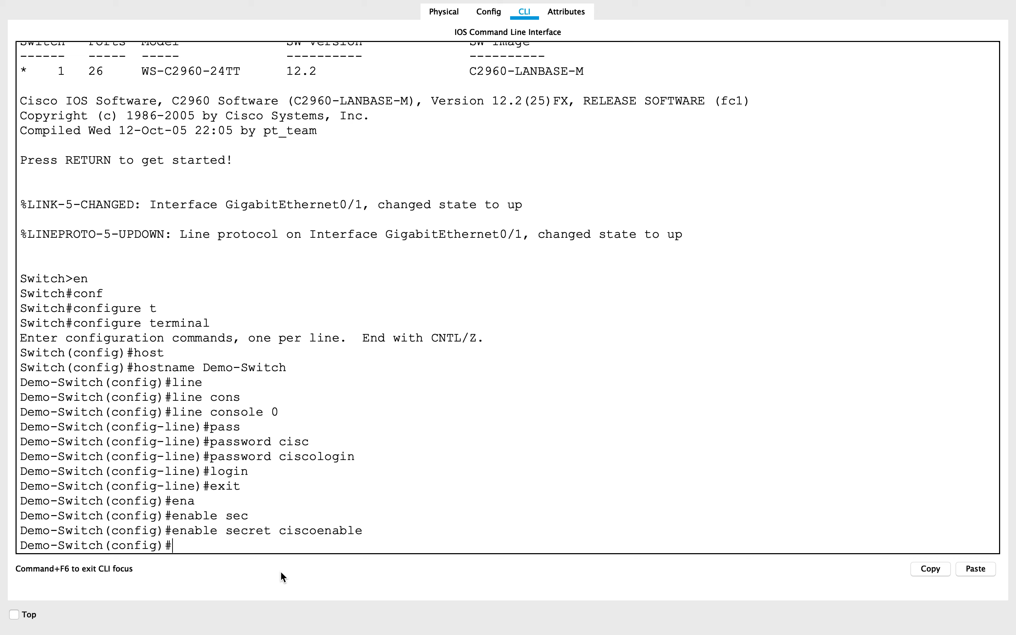
# Disable DNS lookups on the switch with "no ip domain lookup".
pyautogui.write('no ip d')
pyautogui.write('omain loo')
pyautogui.press('Tab')
pyautogui.press('Return')
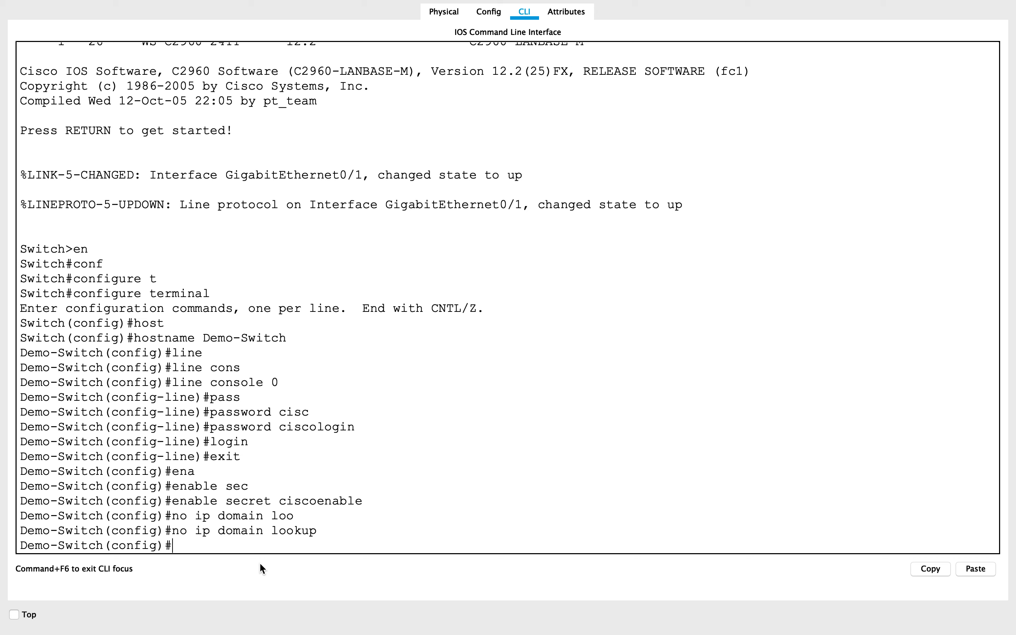
# Create VLAN 5 on the switch and enter its configuration mode.
pyautogui.write('vlan 5')
pyautogui.press('Return')
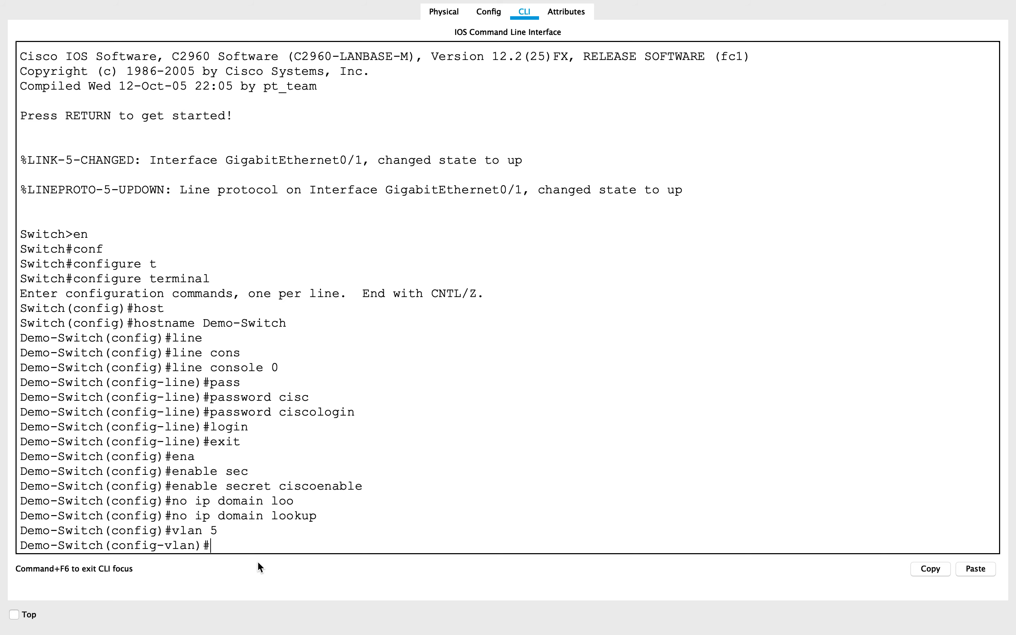
pyautogui.write('vna')
pyautogui.press('BackSpace')
pyautogui.press('BackSpace')
pyautogui.write('l')
pyautogui.press('Tab')
pyautogui.write('a')
pyautogui.press('Tab')
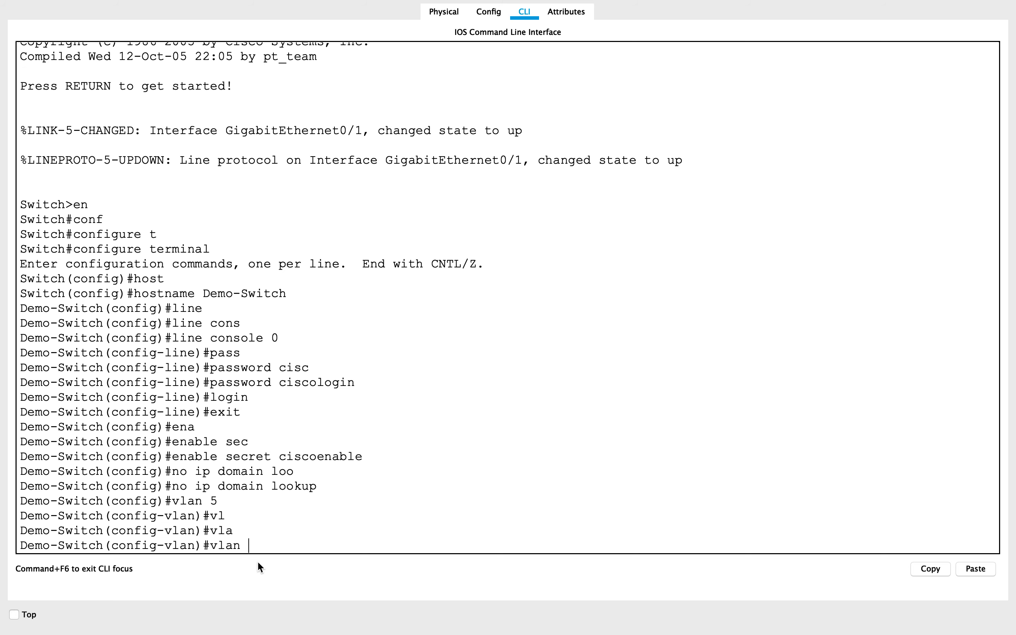
pyautogui.press('BackSpace')
pyautogui.press('BackSpace')
pyautogui.press('BackSpace')
pyautogui.press('BackSpace')
pyautogui.press('BackSpace')
# Name VLAN 5 "workstations" and return to global configuration mode.
pyautogui.write('na')
pyautogui.press('Tab')
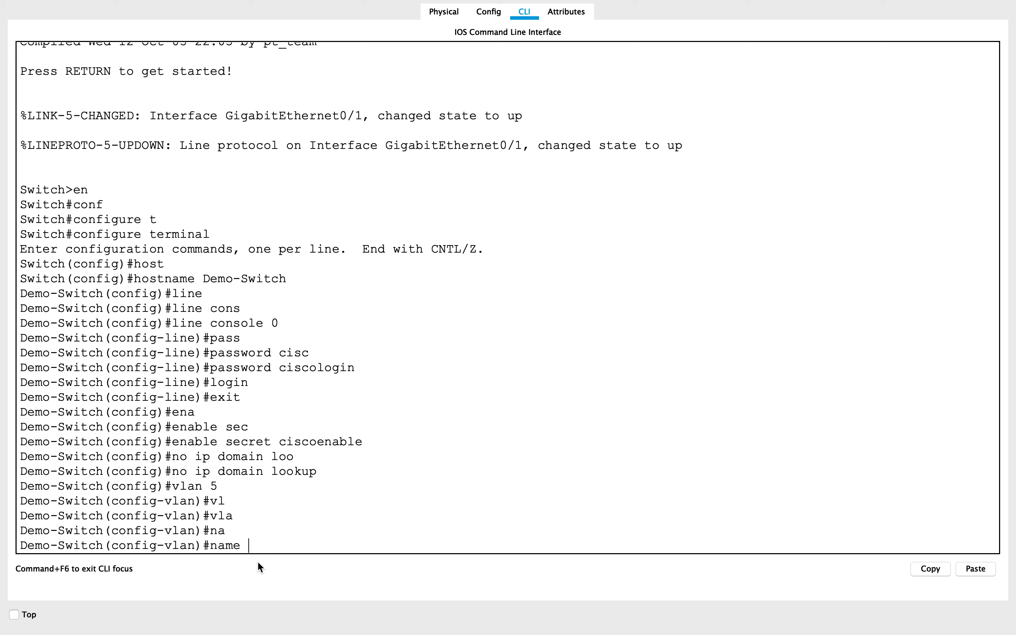
pyautogui.write('workstations')
pyautogui.press('Return')
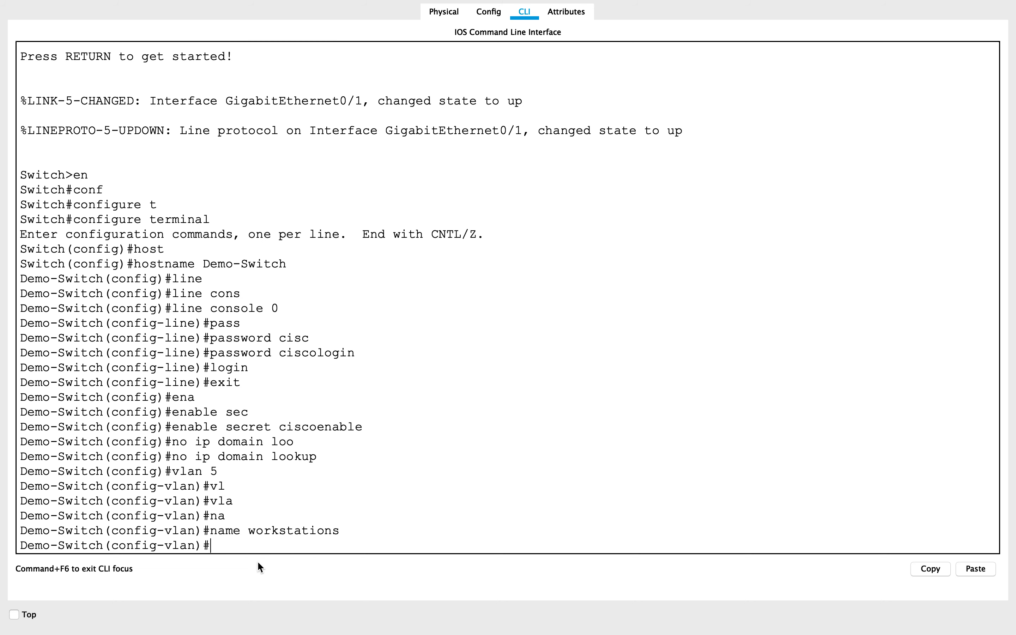
pyautogui.write('exit')
pyautogui.press('Return')
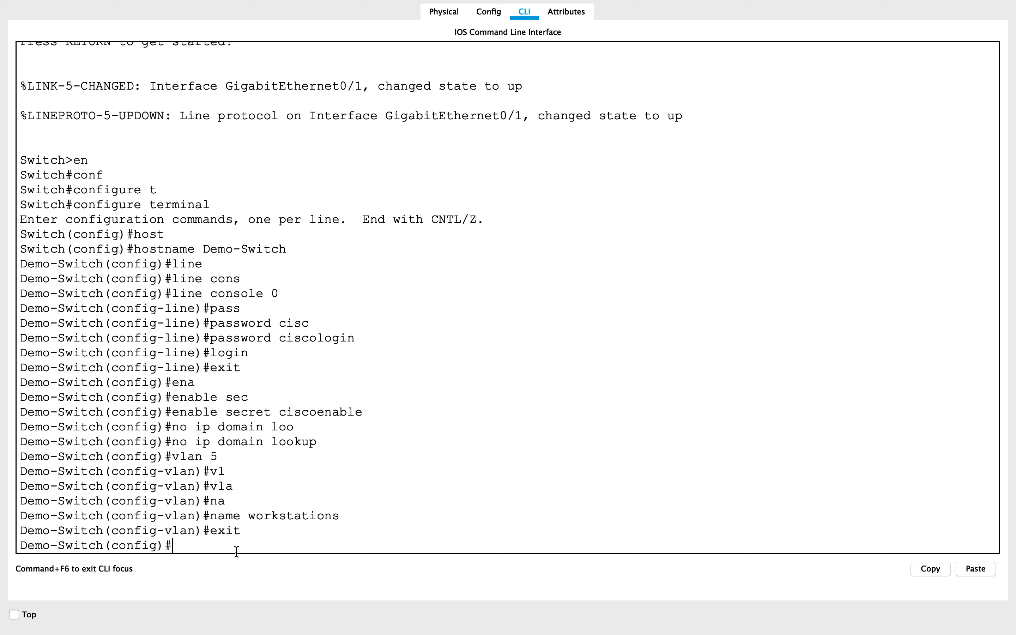
# Enter configuration of the interface range fastEthernet 0/1 - 24 and enable these ports with "no shut".
pyautogui.write('int')
pyautogui.press('Tab')
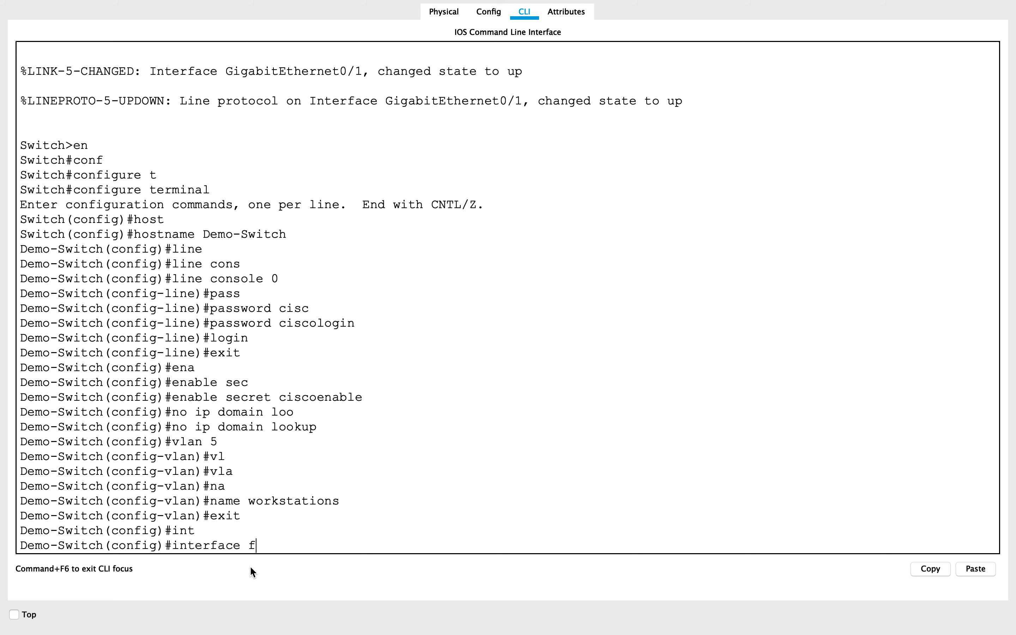
pyautogui.press('BackSpace')
pyautogui.write('ra')
pyautogui.press('Tab')
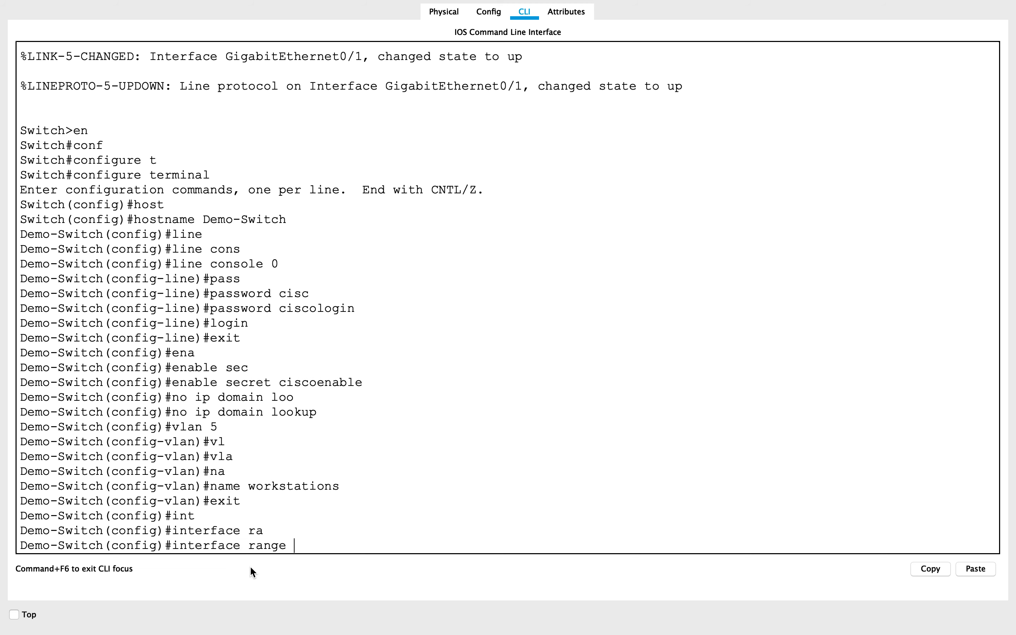
pyautogui.write('fa')
pyautogui.press('Tab')
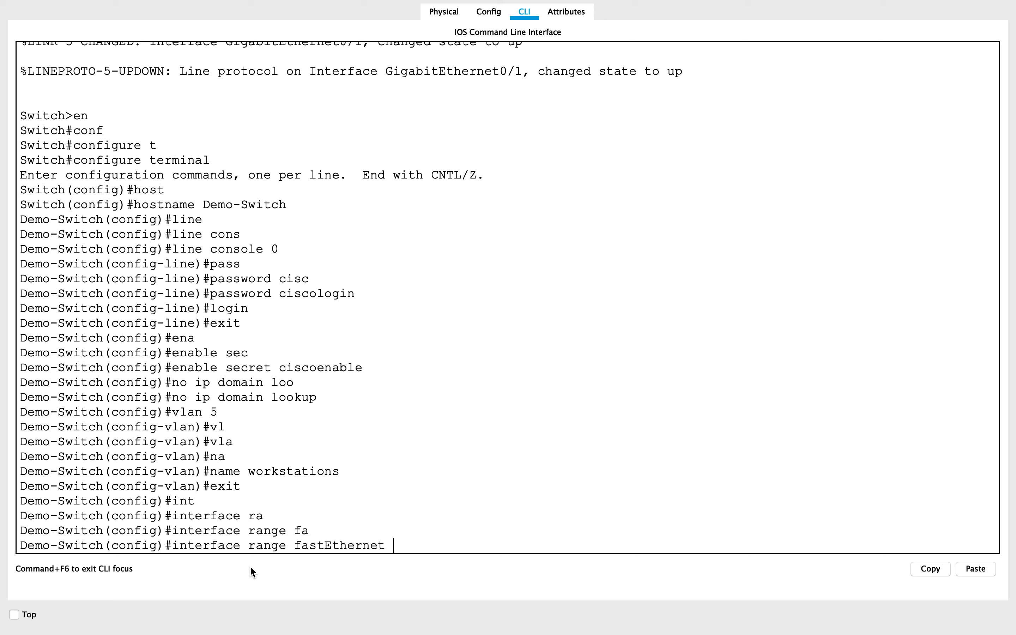
pyautogui.write('0/1 - 24')
pyautogui.press('Return')
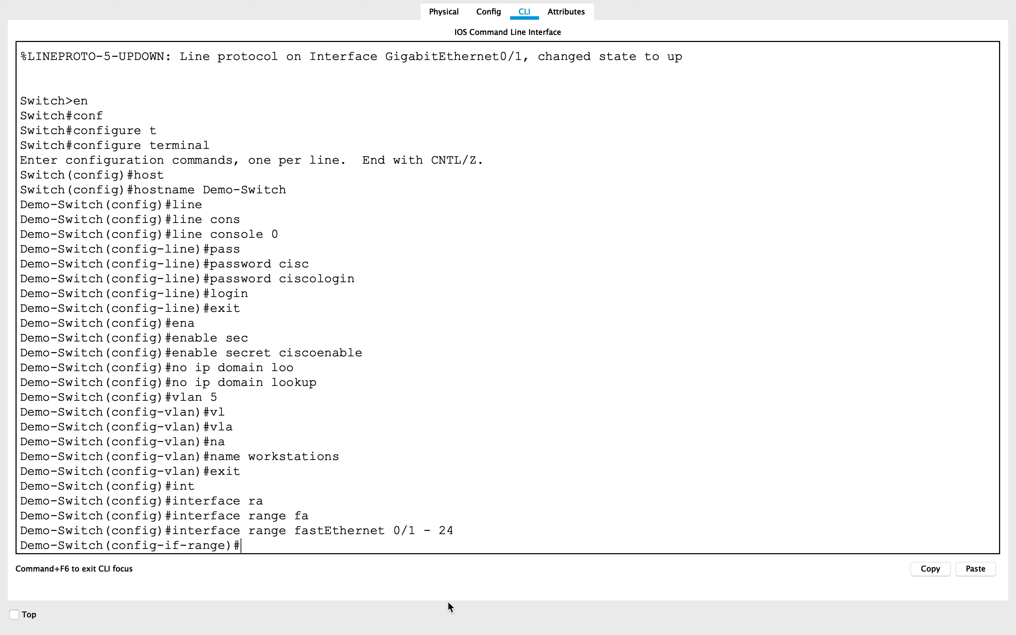
pyautogui.write('no shut')
pyautogui.press('Return')
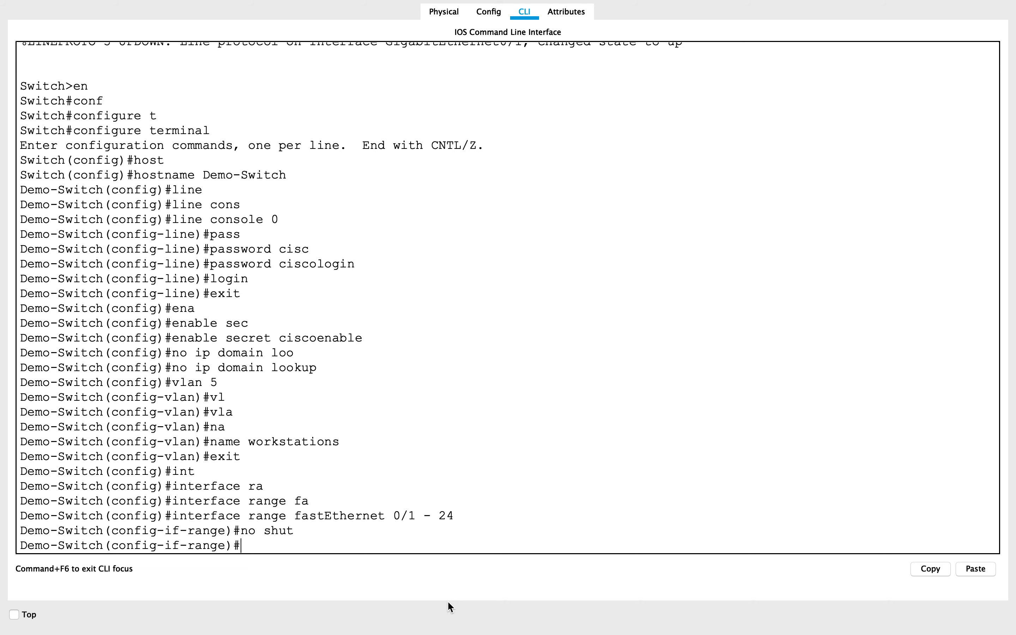
# Set the FastEthernet port range to access mode with "switchport mode access".
pyautogui.write('swit')
pyautogui.press('Tab')
pyautogui.write('mo')
pyautogui.press('Tab')
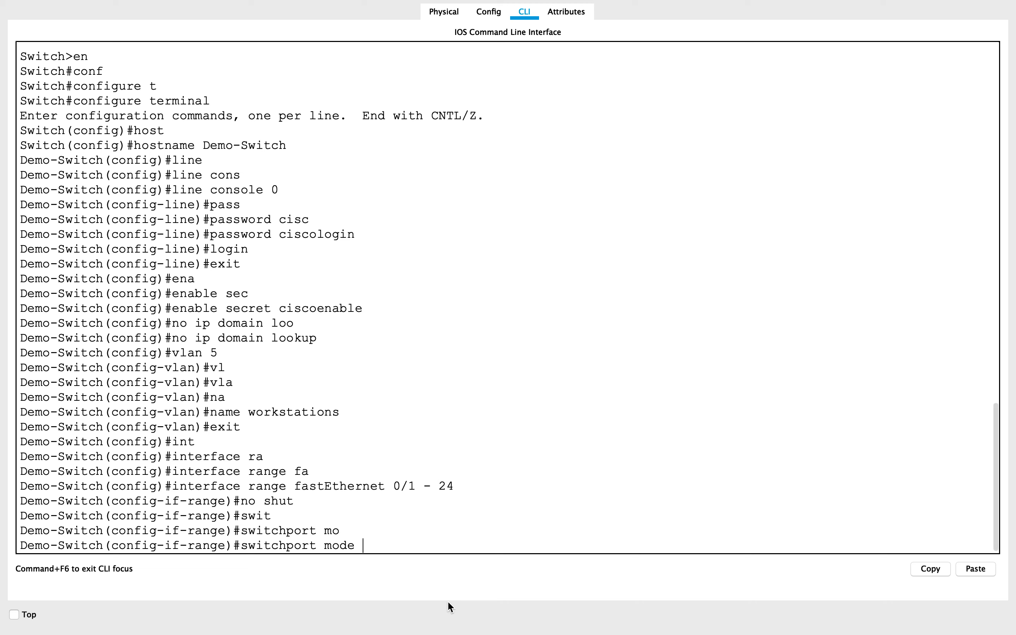
pyautogui.write('acc')
pyautogui.press('Tab')
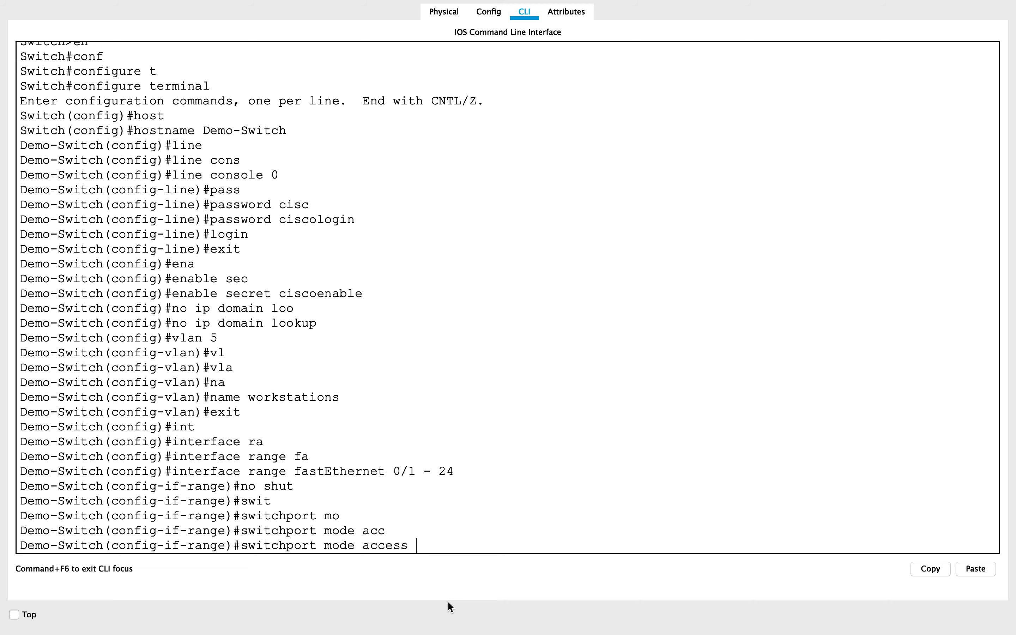
pyautogui.press('Return')
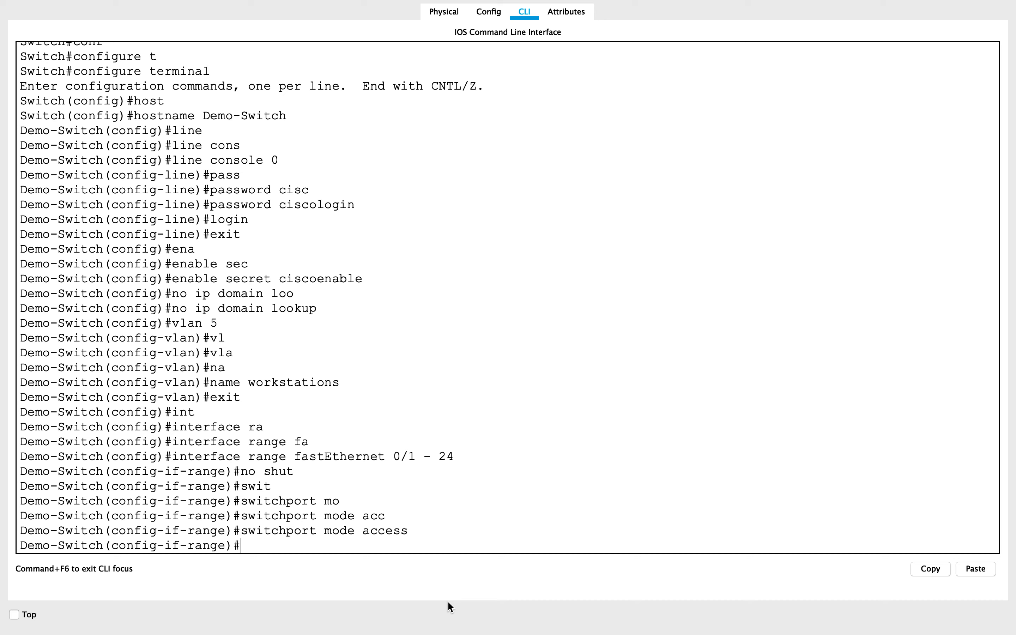
# Assign the FastEthernet port range to VLAN 5 with "switchport access vlan 5" and exit range configuration.
pyautogui.write('swit')
pyautogui.press('Tab')
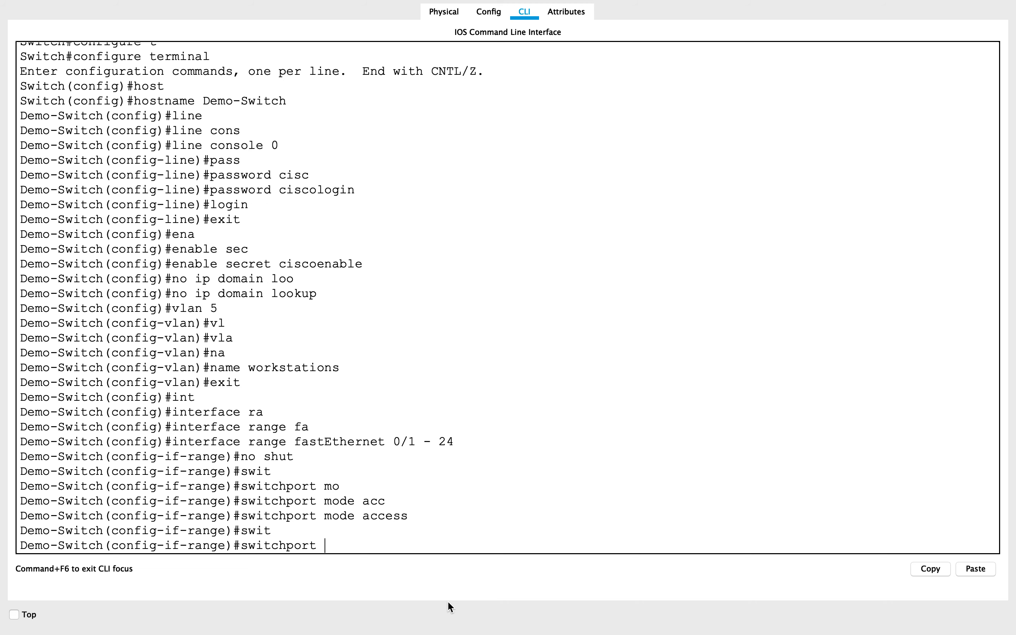
pyautogui.write('acc')
pyautogui.press('Tab')
pyautogui.write('vl')
pyautogui.press('Tab')
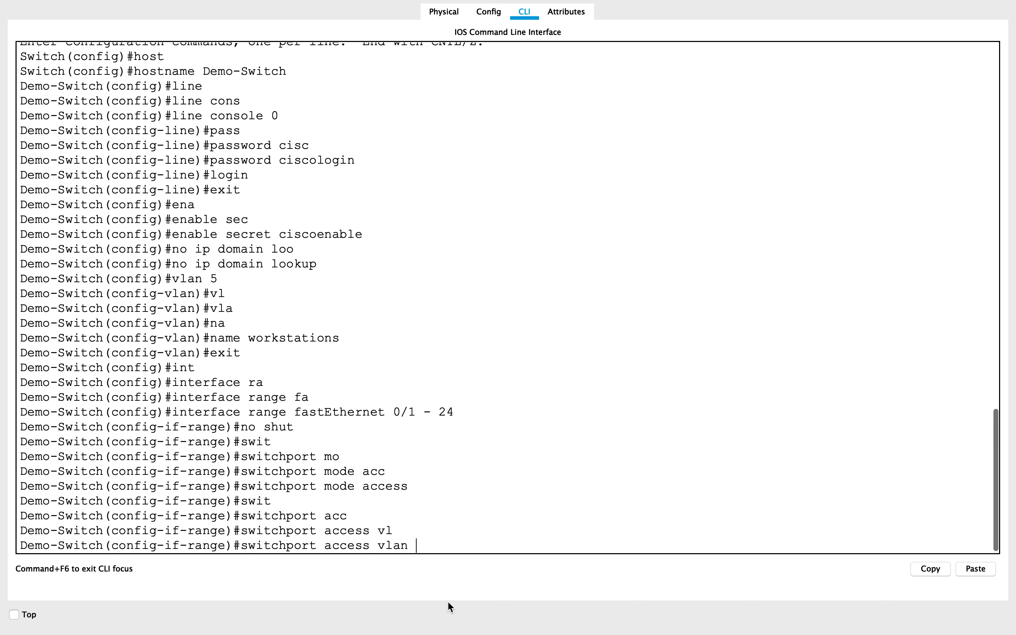
pyautogui.write('5')
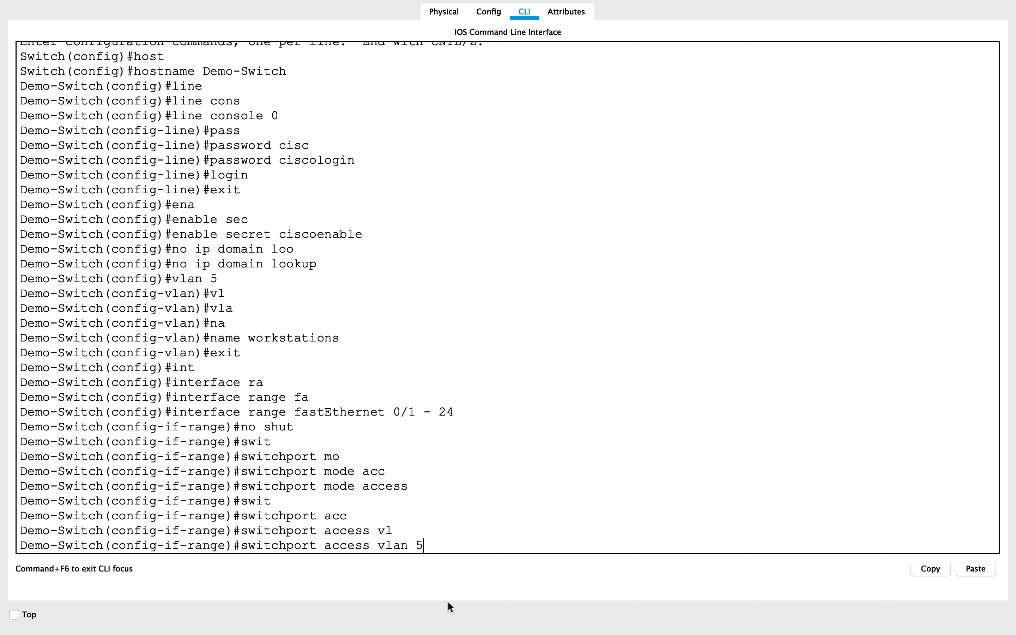
pyautogui.press('Return')
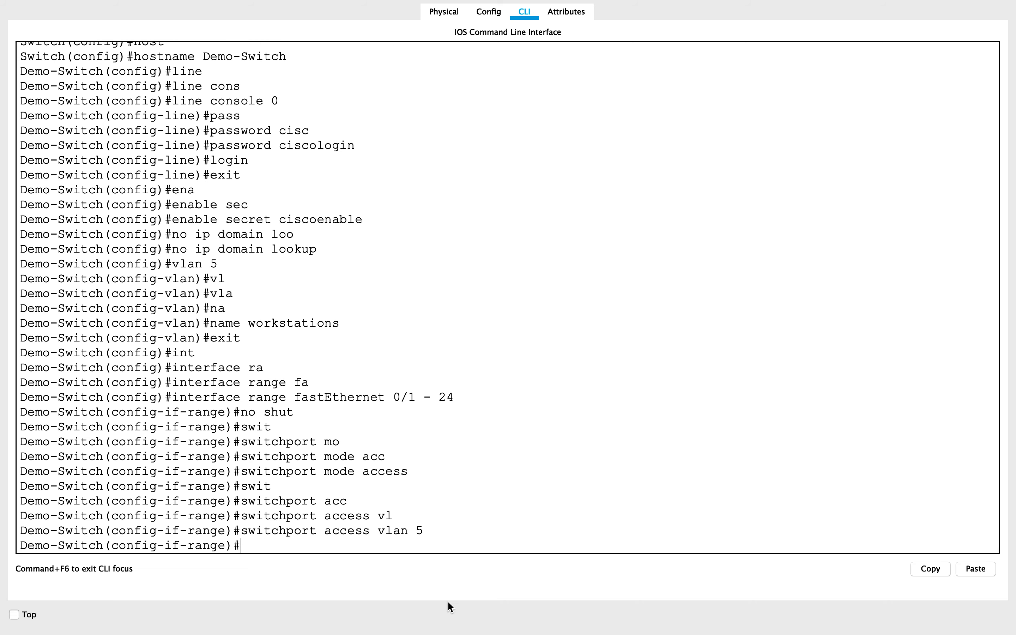
pyautogui.write('exit')
pyautogui.press('Return')
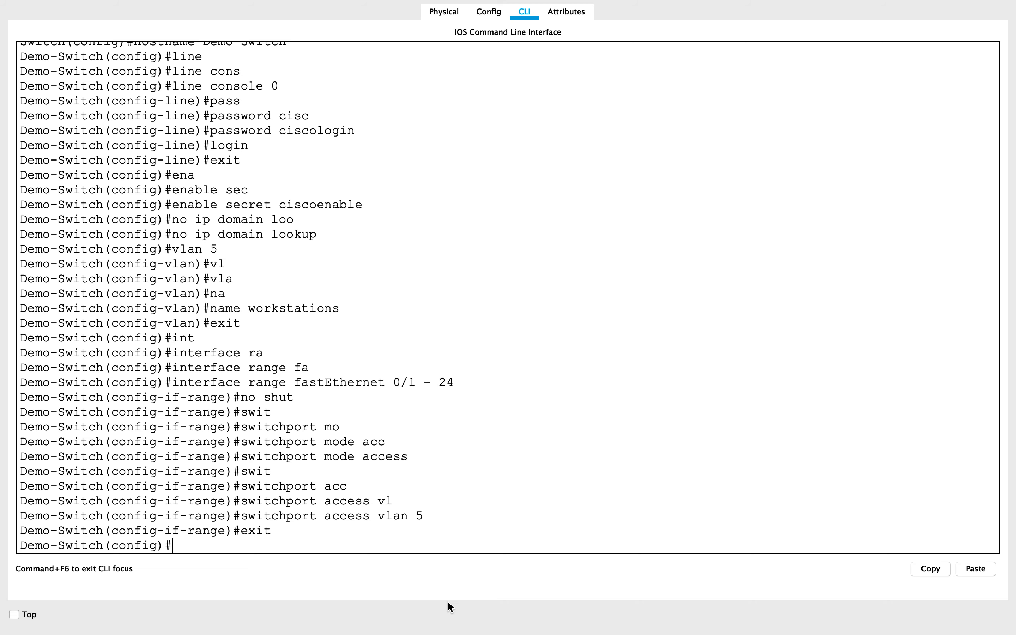
# Enter configuration of interface gigabitEthernet 0/1 on the switch and enable it with "no shut".
pyautogui.write('int')
pyautogui.press('Tab')
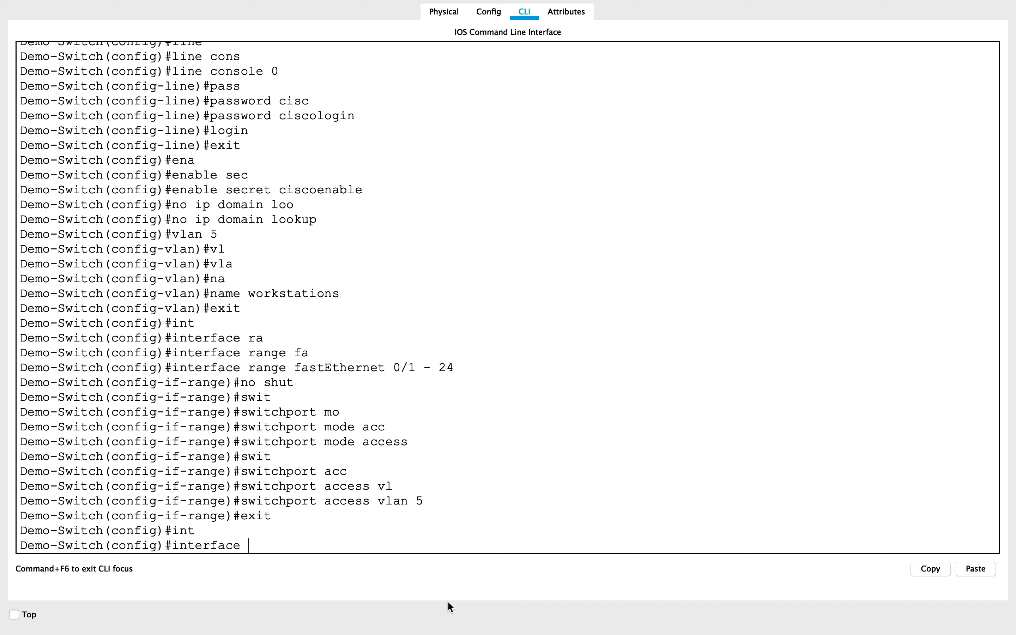
pyautogui.write('gi')
pyautogui.press('Tab')
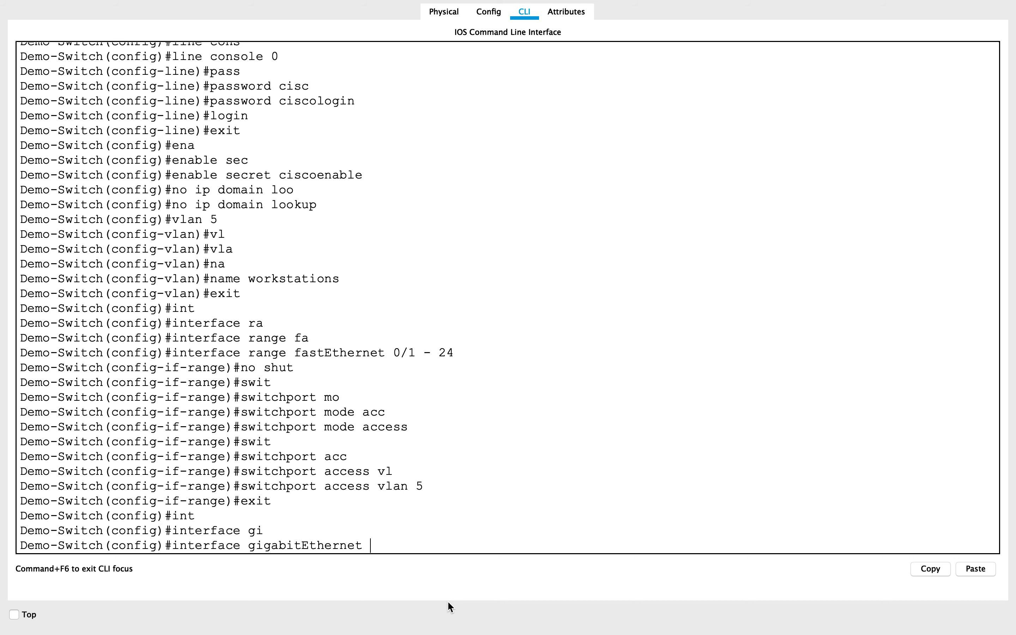
pyautogui.write('0/1')
pyautogui.press('Return')
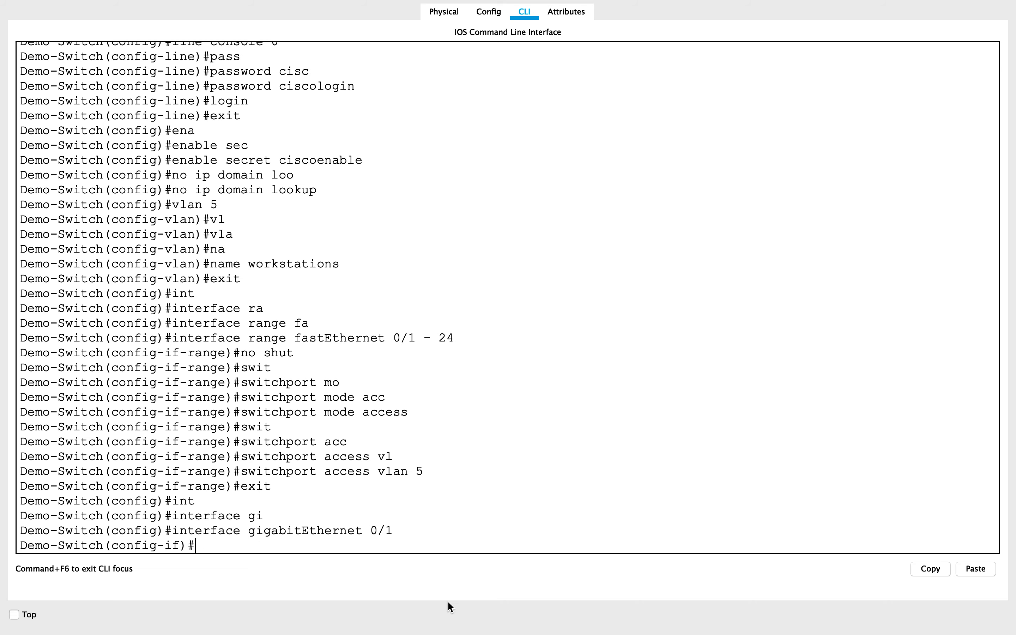
pyautogui.write('no shut')
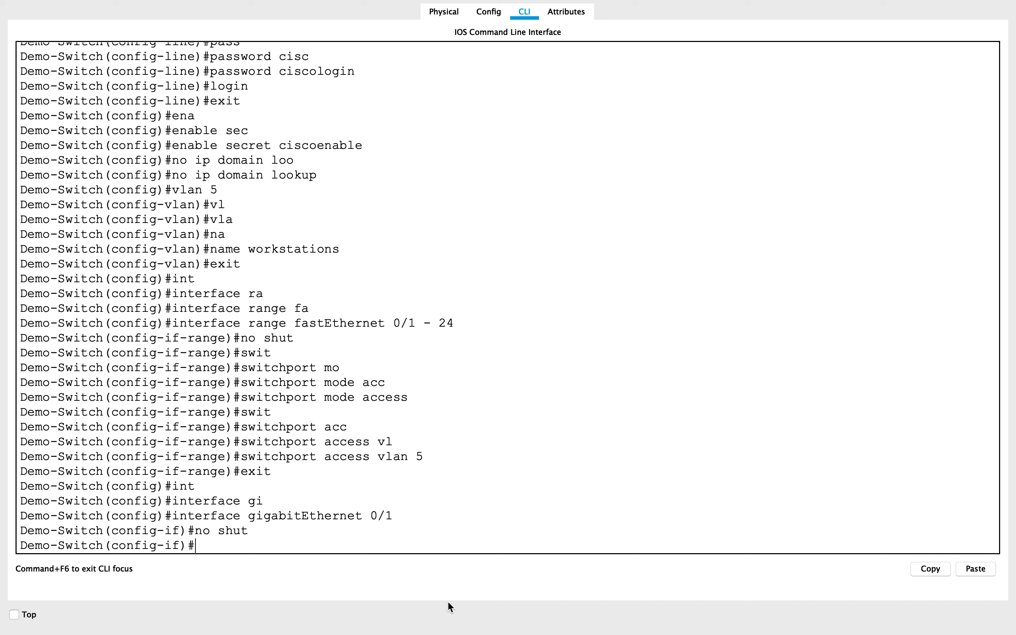
# Set the switch's gigabitEthernet 0/1 interface to access mode with "switchport mode access".
pyautogui.write('swt')
pyautogui.press('BackSpace')
pyautogui.write('i')
pyautogui.press('Tab')
pyautogui.write('mo')
pyautogui.press('Tab')
pyautogui.write('acc')
pyautogui.press('Tab')
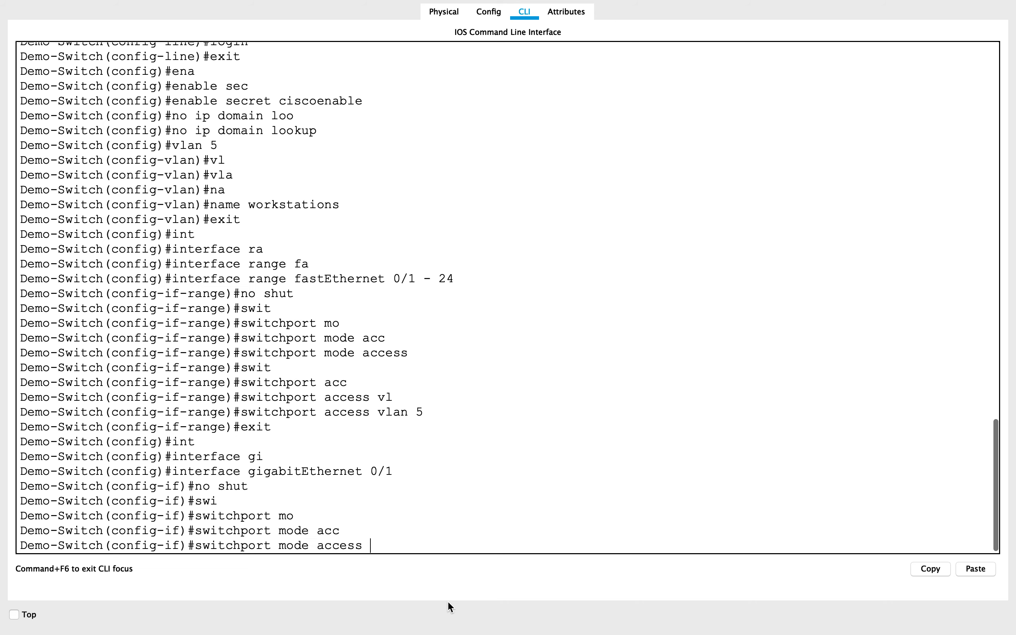
pyautogui.press('Return')
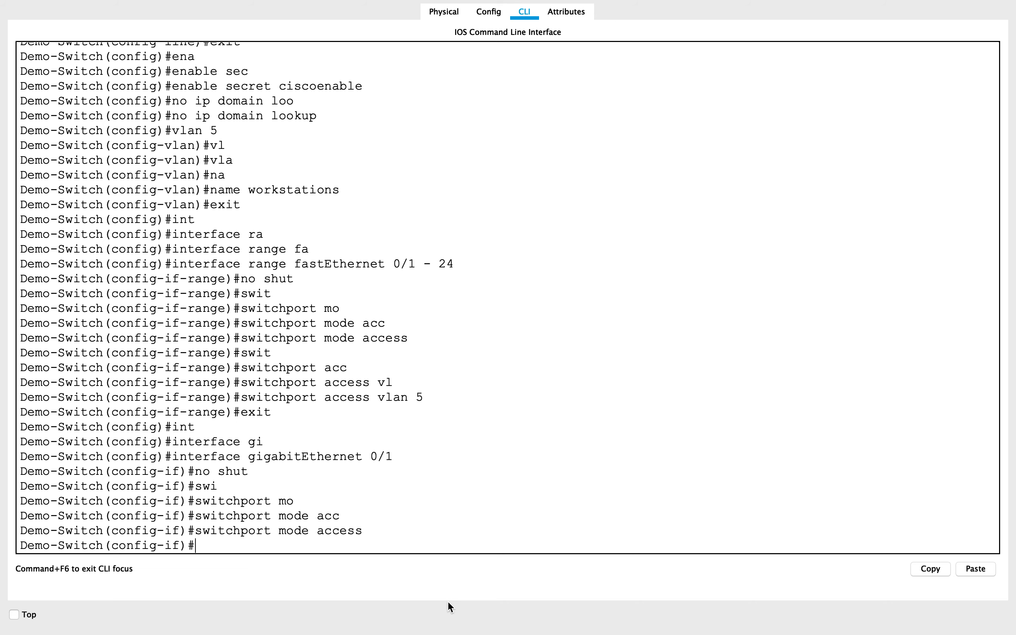
# Assign the gigabitEthernet 0/1 interface to VLAN 5 with "switchport access vlan 5".
pyautogui.write('swit')
pyautogui.press('Tab')
pyautogui.write('acc')
pyautogui.press('Tab')
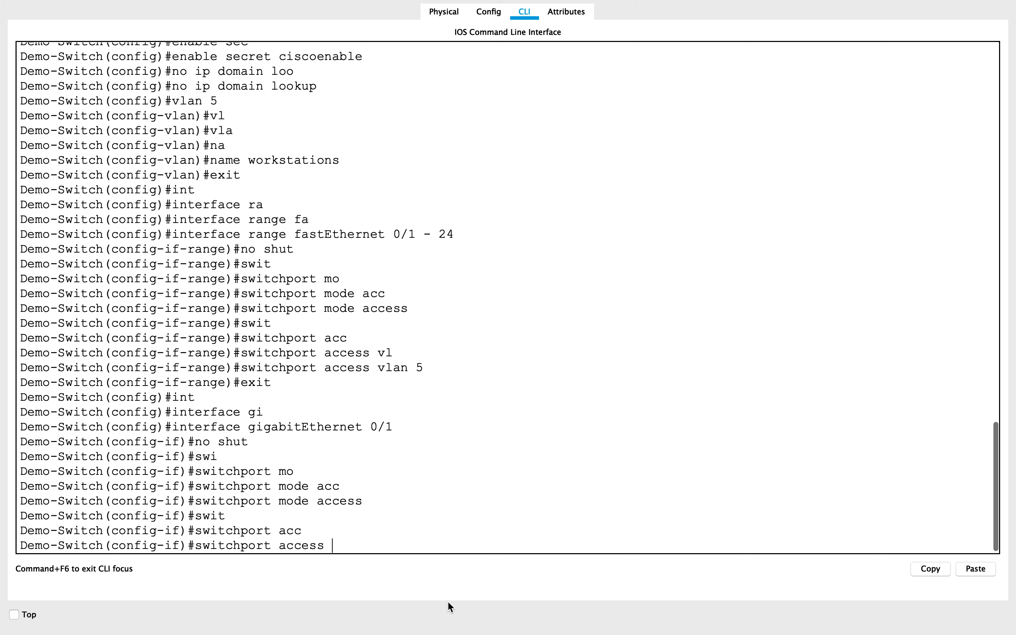
pyautogui.write('vl')
pyautogui.press('Tab')
pyautogui.write('5')
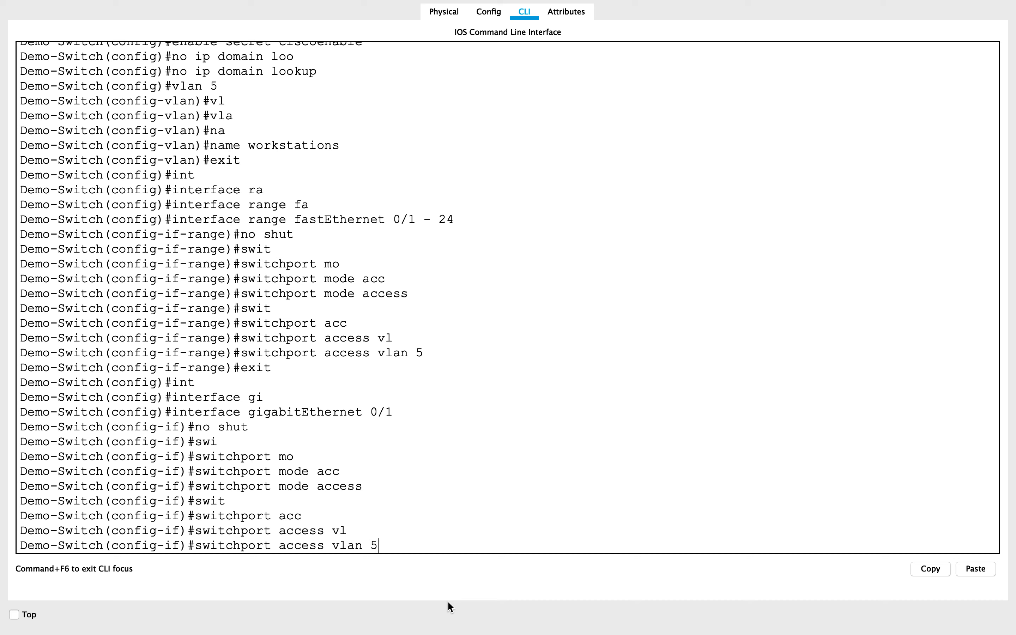
pyautogui.press('Return')
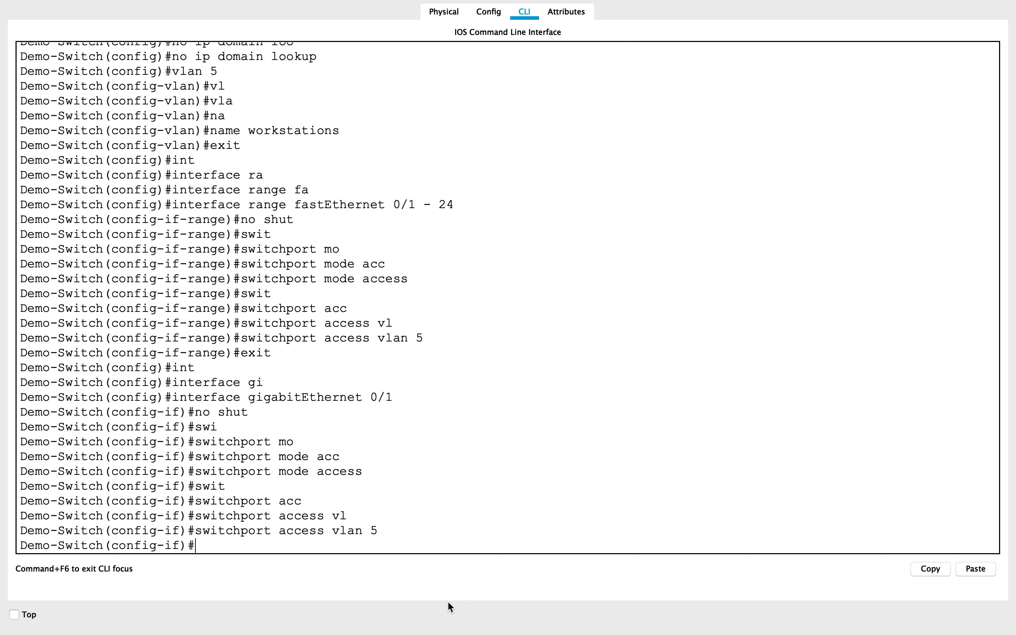
# Leave configuration mode with "end", save the switch configuration with "wr", and return to the topology.
pyautogui.write('end')
pyautogui.press('Return')
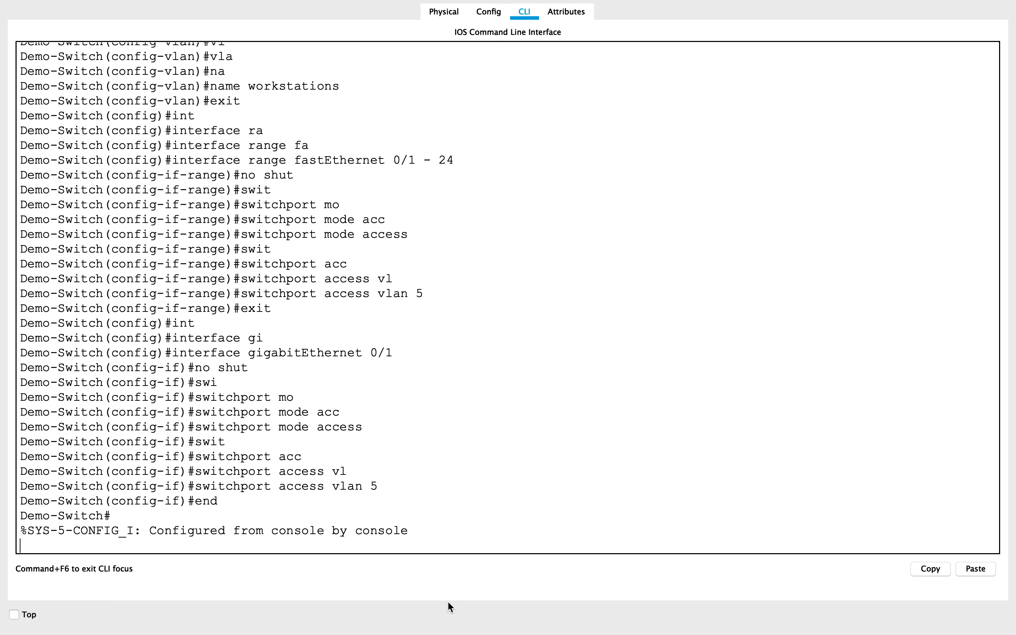
pyautogui.press('Return')
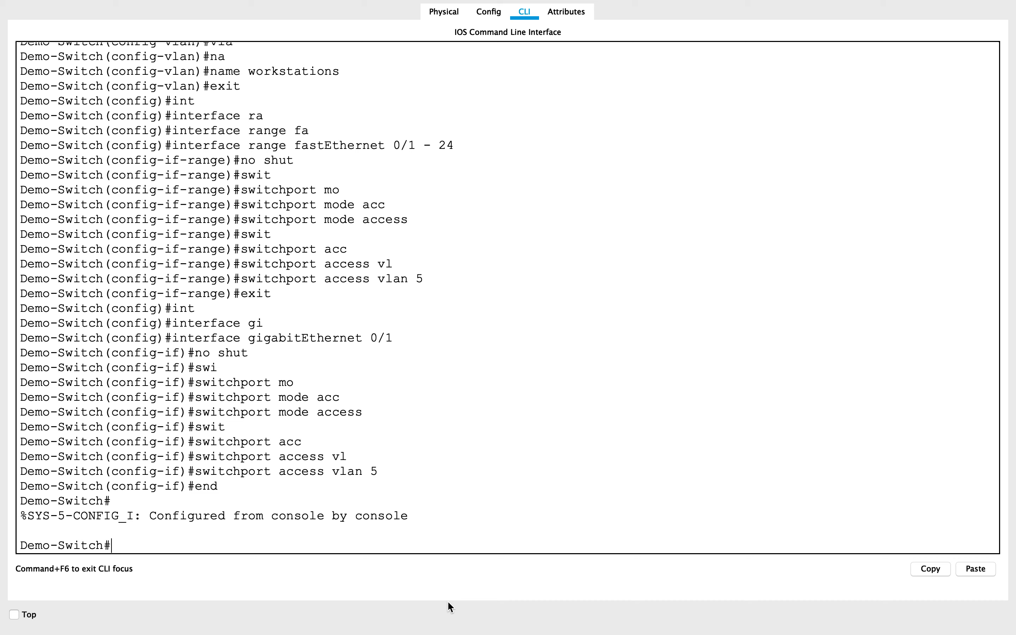
pyautogui.write('wr')
pyautogui.press('Return')
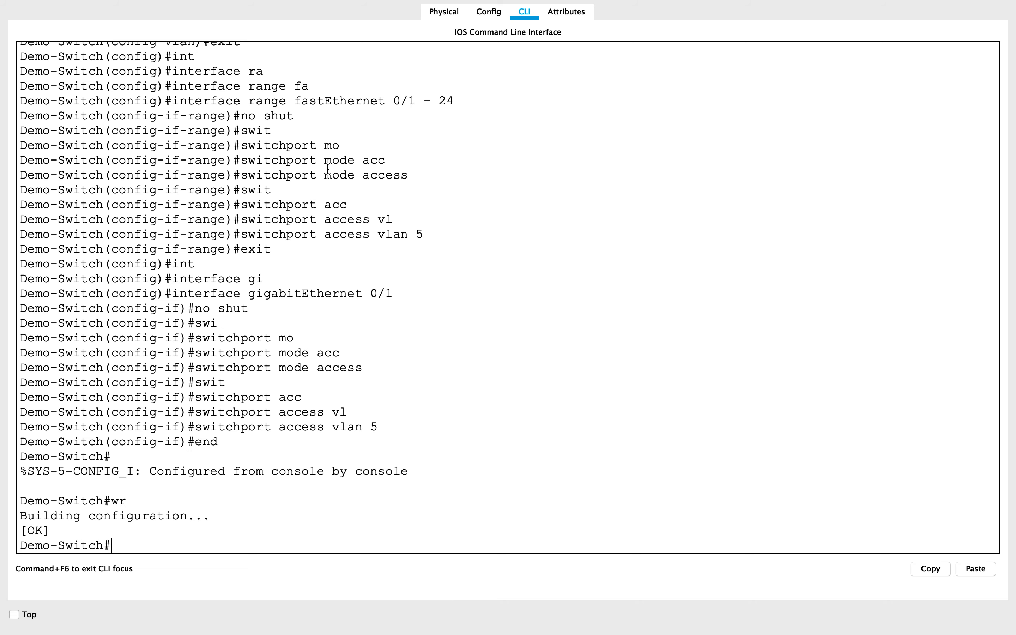
pyautogui.moveTo(274, 2)
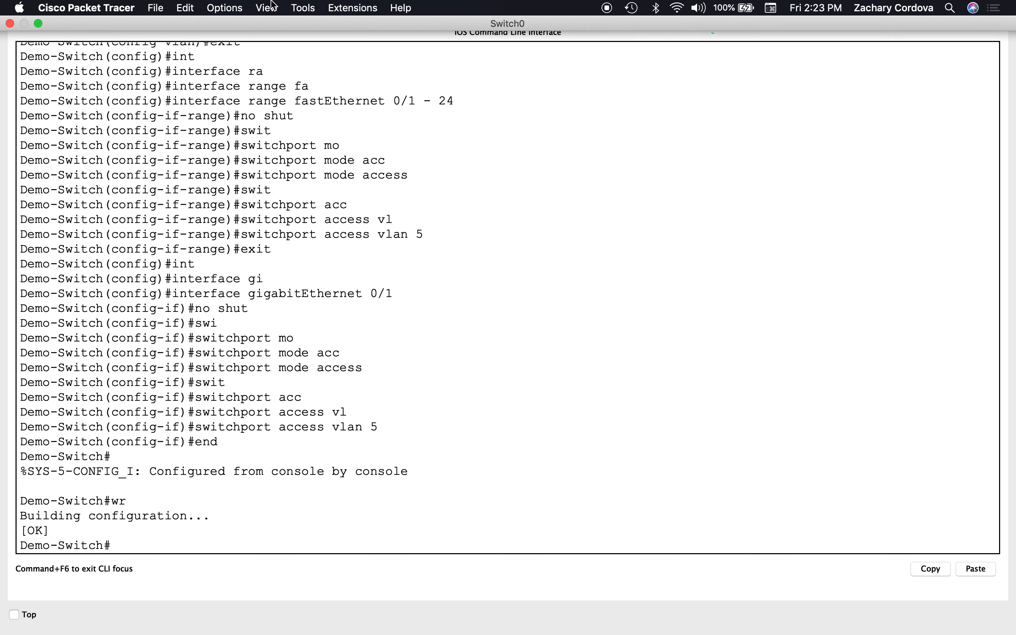
pyautogui.click(10, 24)
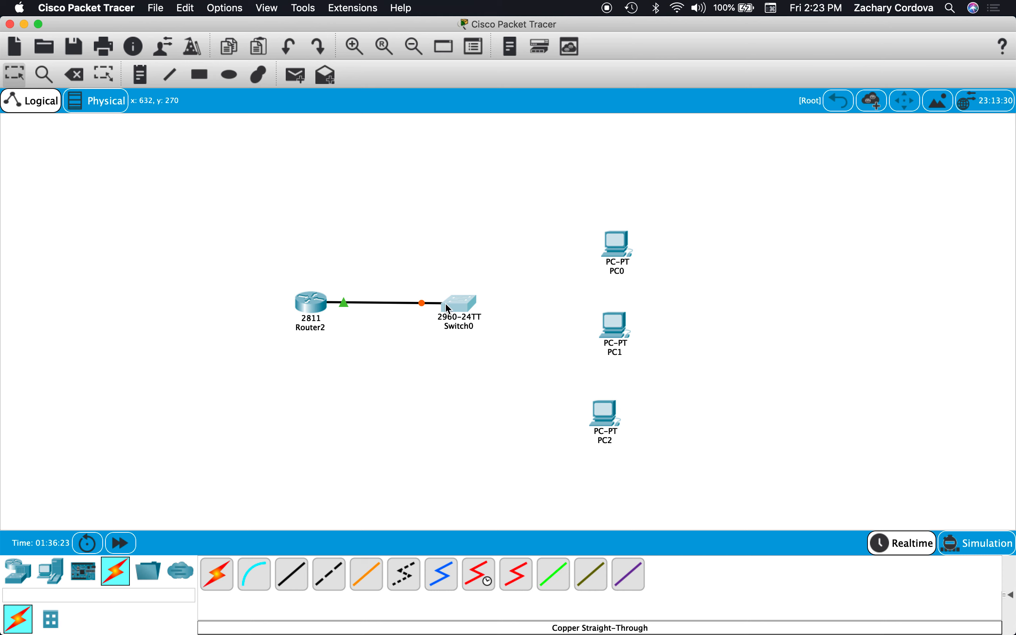
pyautogui.click(455, 313)
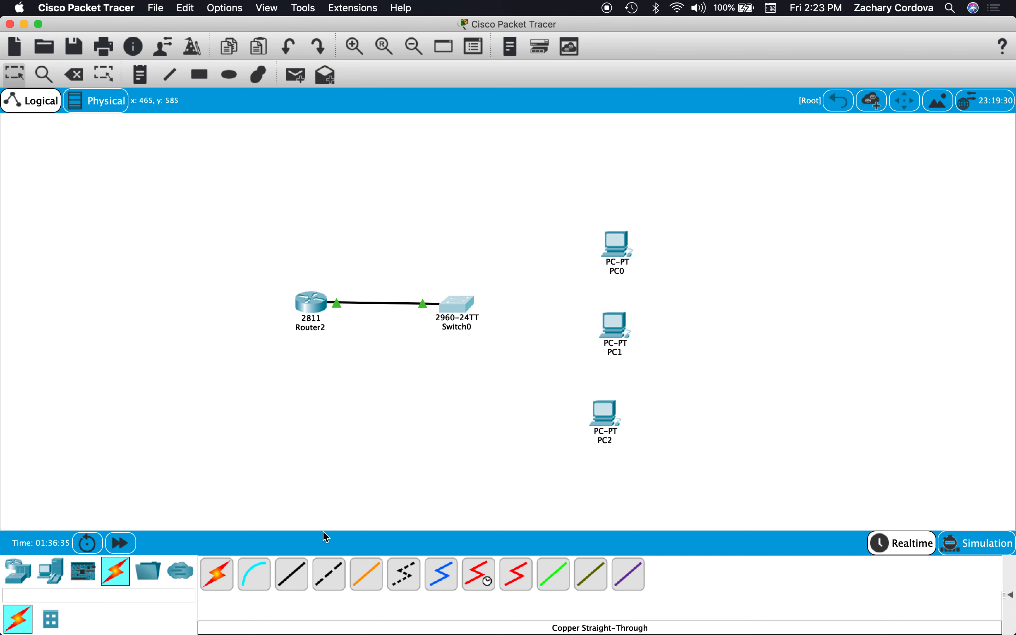
# Connect Switch0's FastEthernet0/1 to PC0's FastEthernet0 with a Copper Straight-Through cable.
pyautogui.click(292, 573)
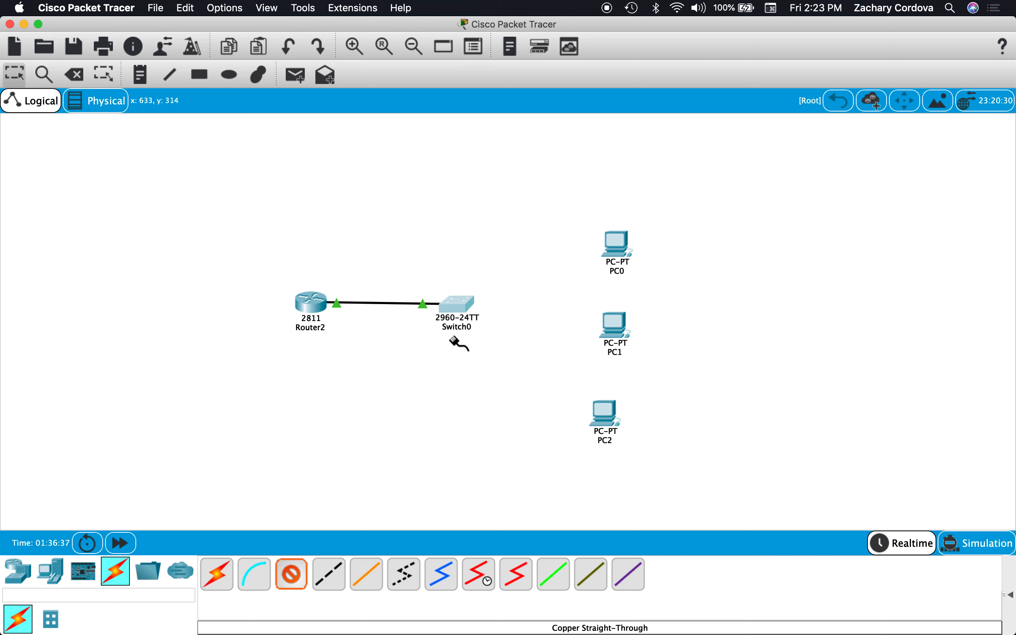
pyautogui.click(464, 310)
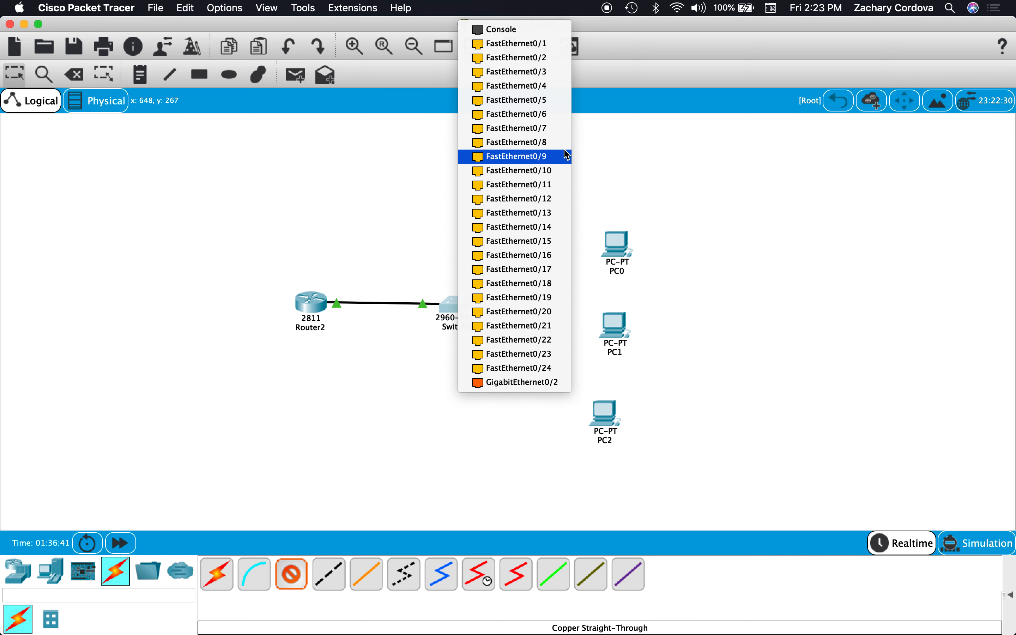
pyautogui.click(551, 42)
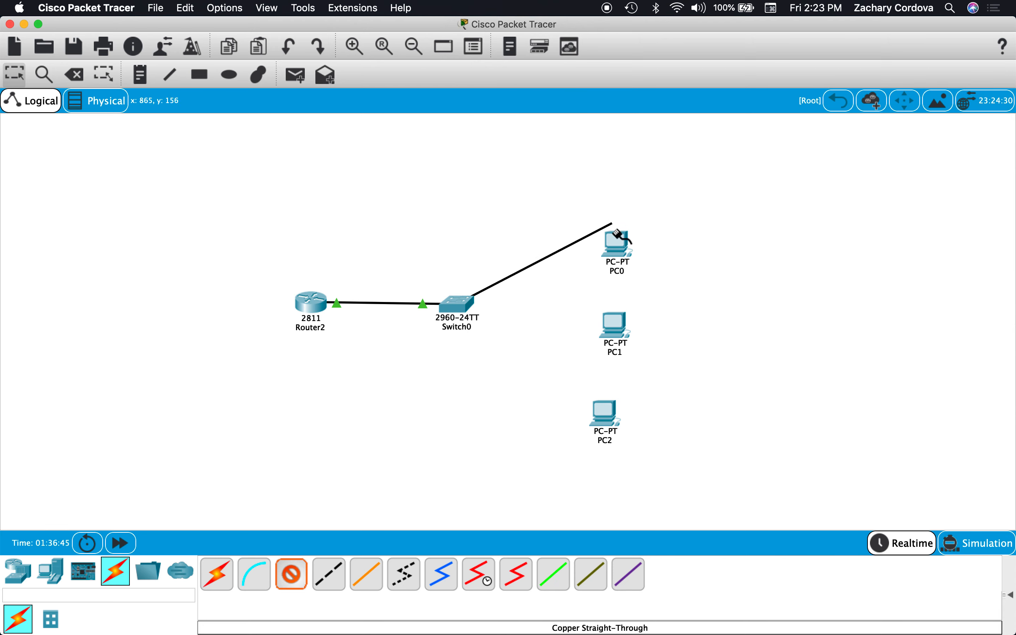
pyautogui.click(618, 241)
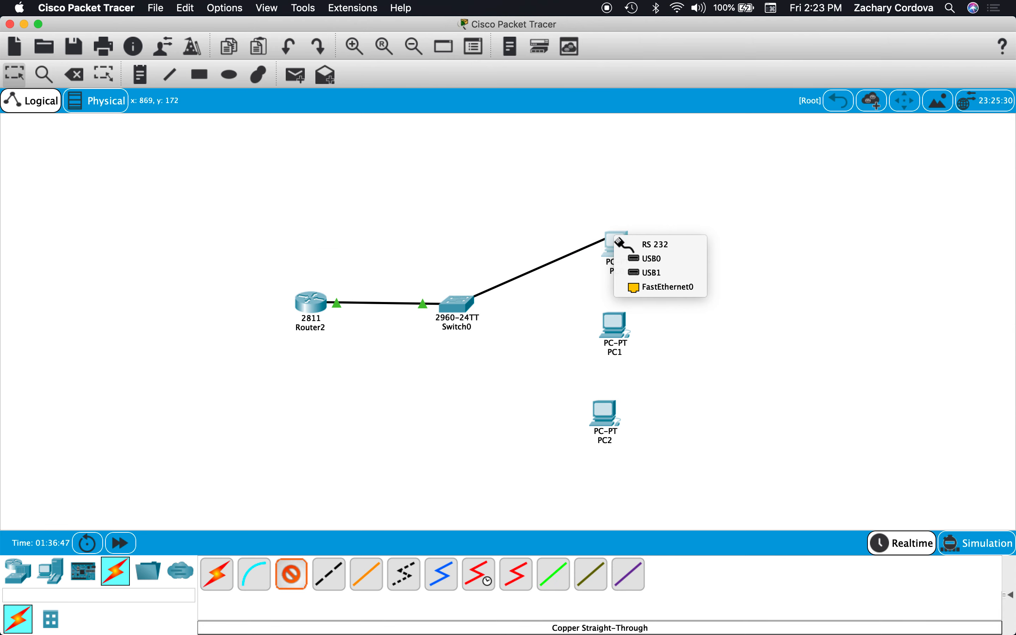
pyautogui.click(636, 288)
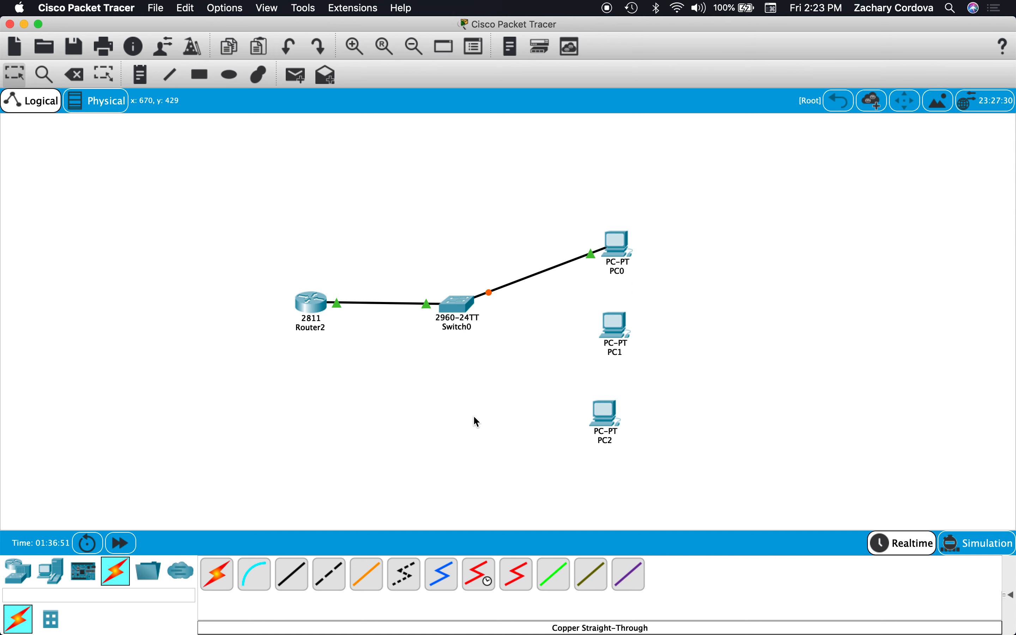
# Connect Switch0's FastEthernet0/2 to PC1's FastEthernet0 with a Copper Straight-Through cable.
pyautogui.click(297, 578)
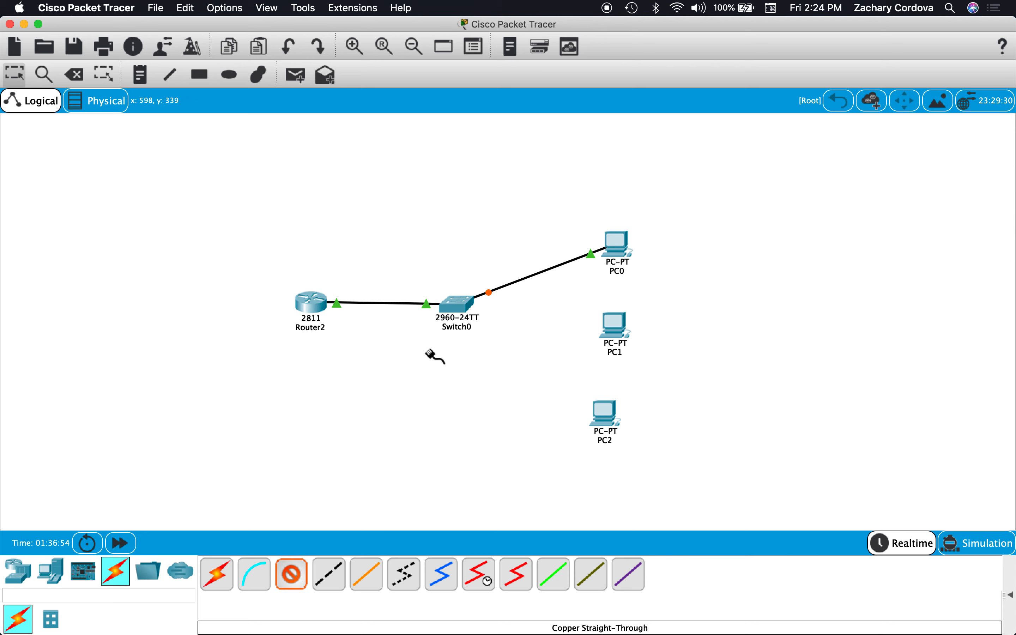
pyautogui.click(454, 312)
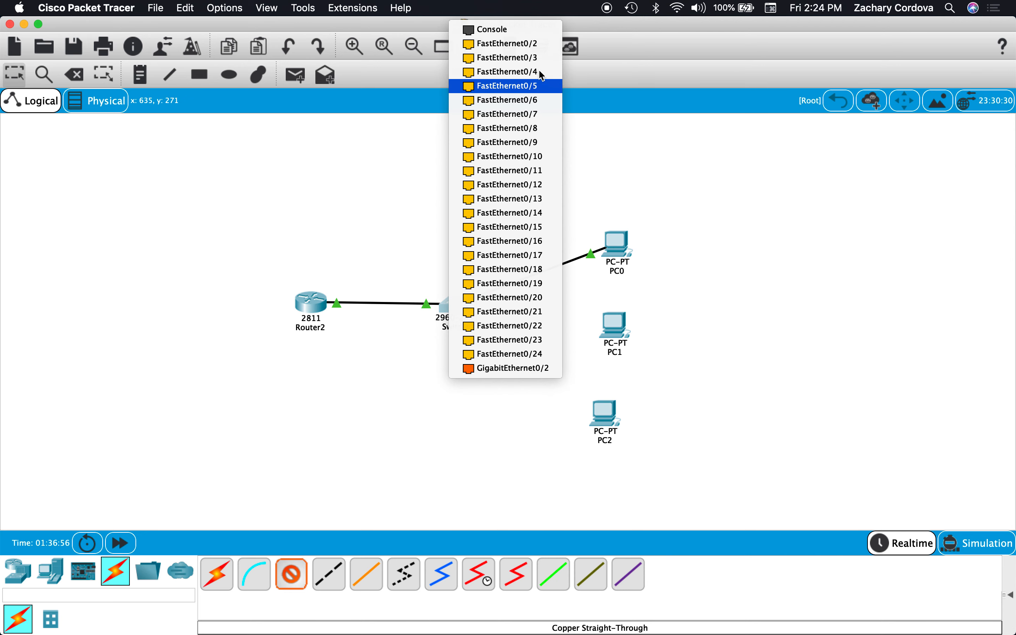
pyautogui.click(530, 43)
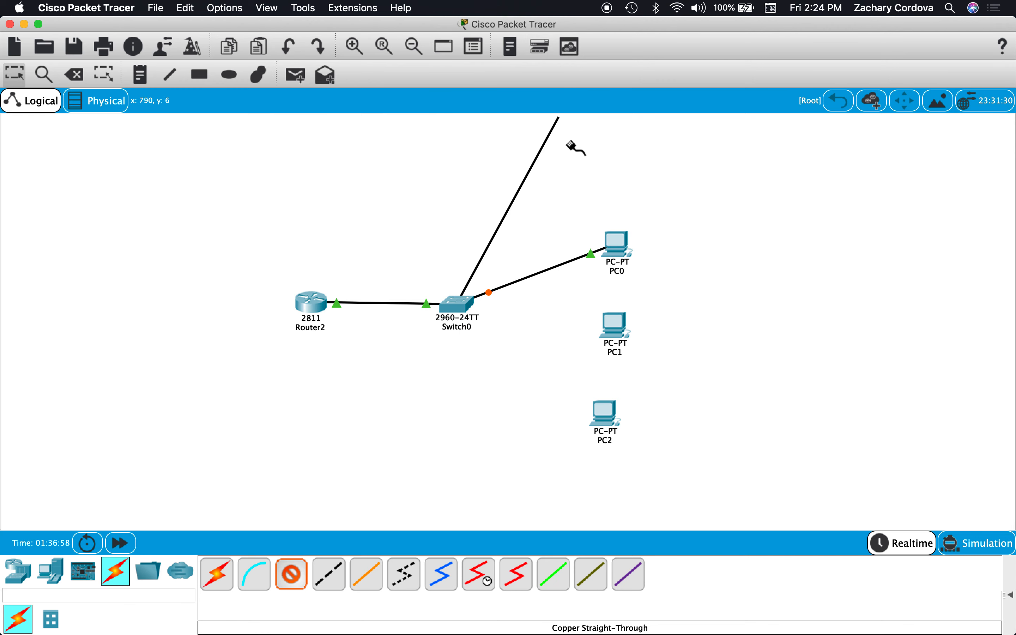
pyautogui.click(616, 330)
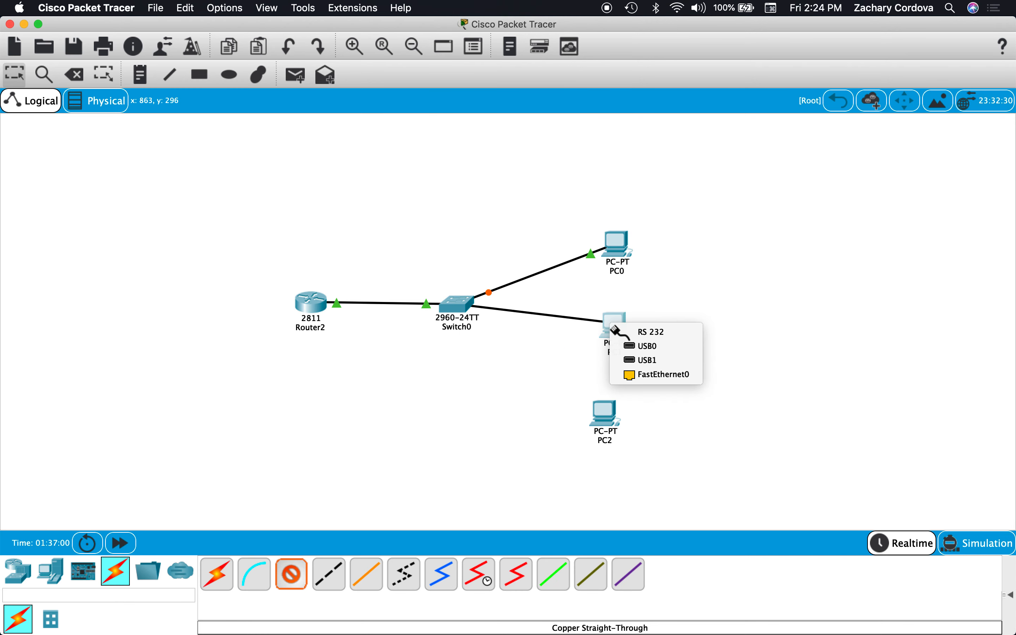
pyautogui.click(637, 375)
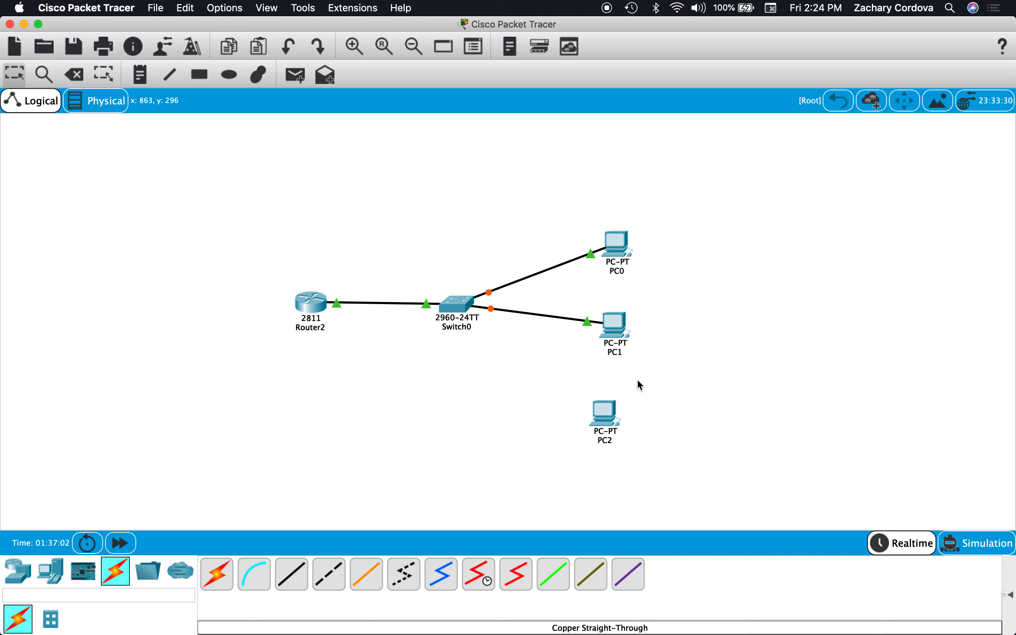
# Connect Switch0's FastEthernet0/3 to PC2's FastEthernet0 with a Copper Straight-Through cable.
pyautogui.click(301, 587)
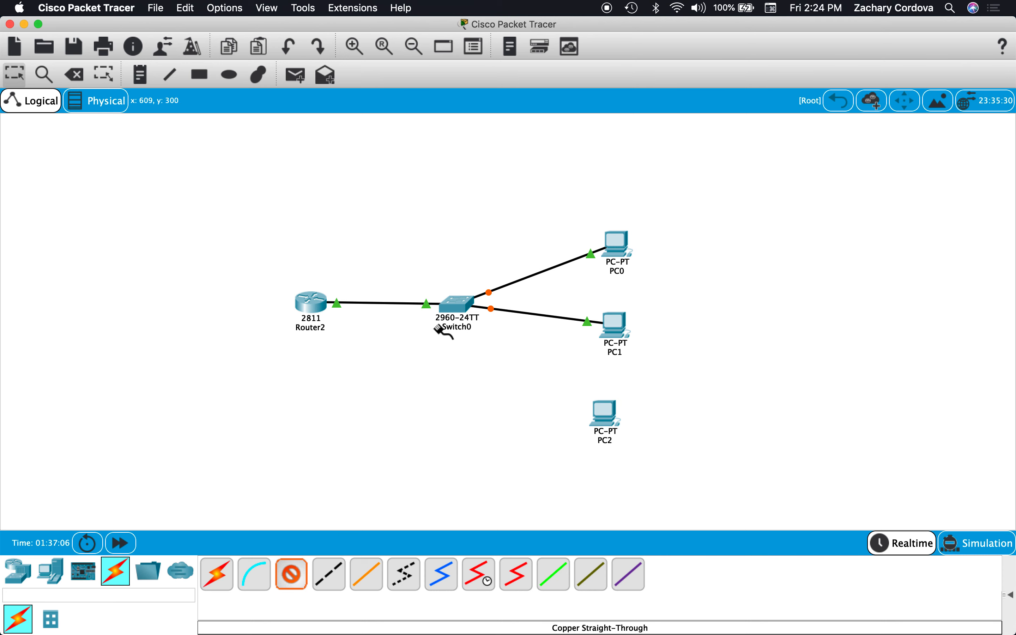
pyautogui.click(451, 310)
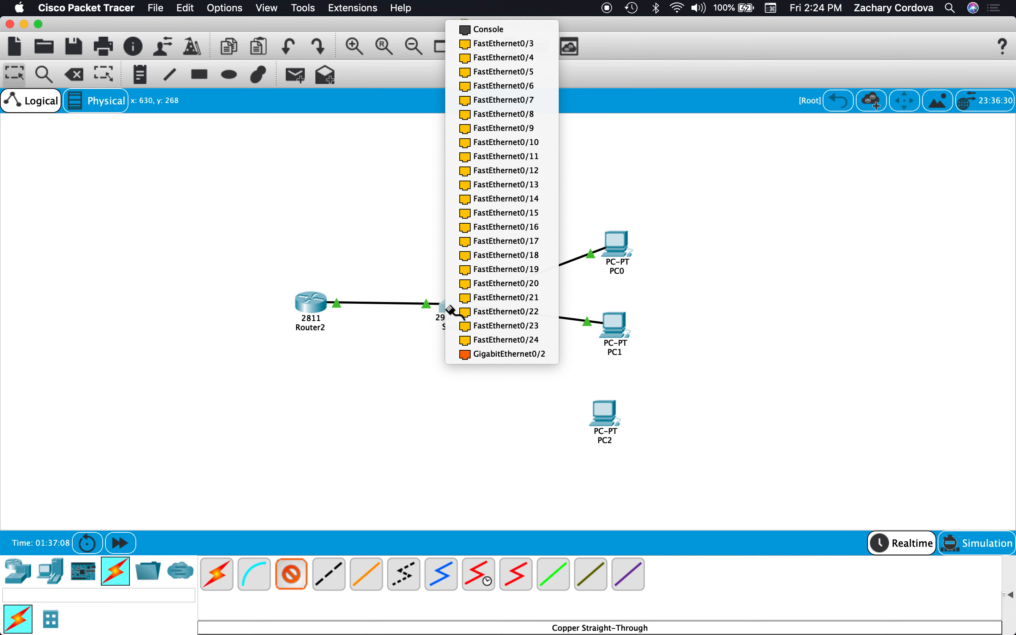
pyautogui.click(512, 45)
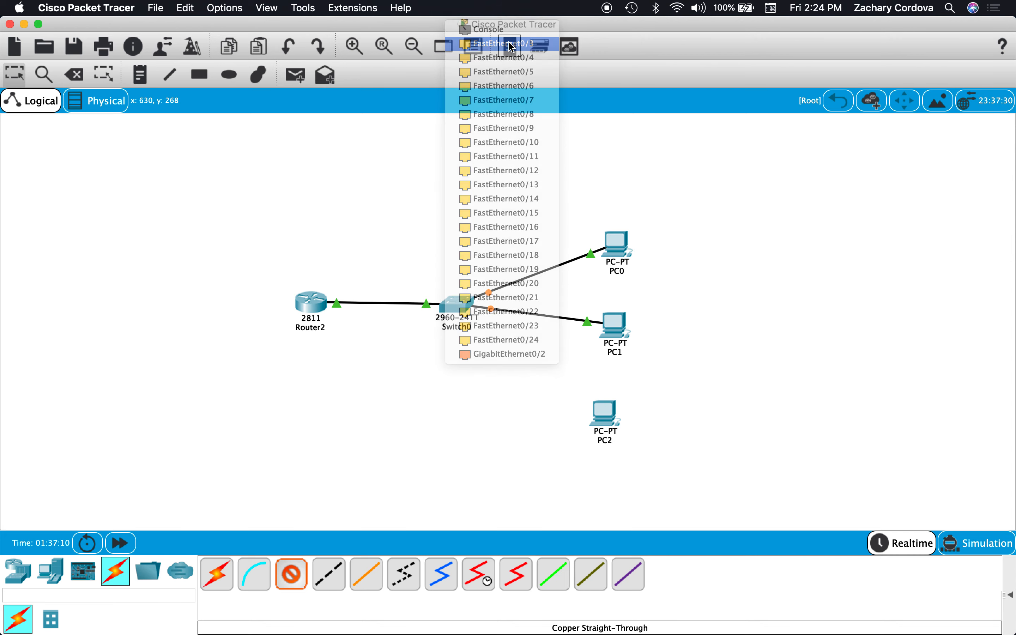
pyautogui.click(607, 421)
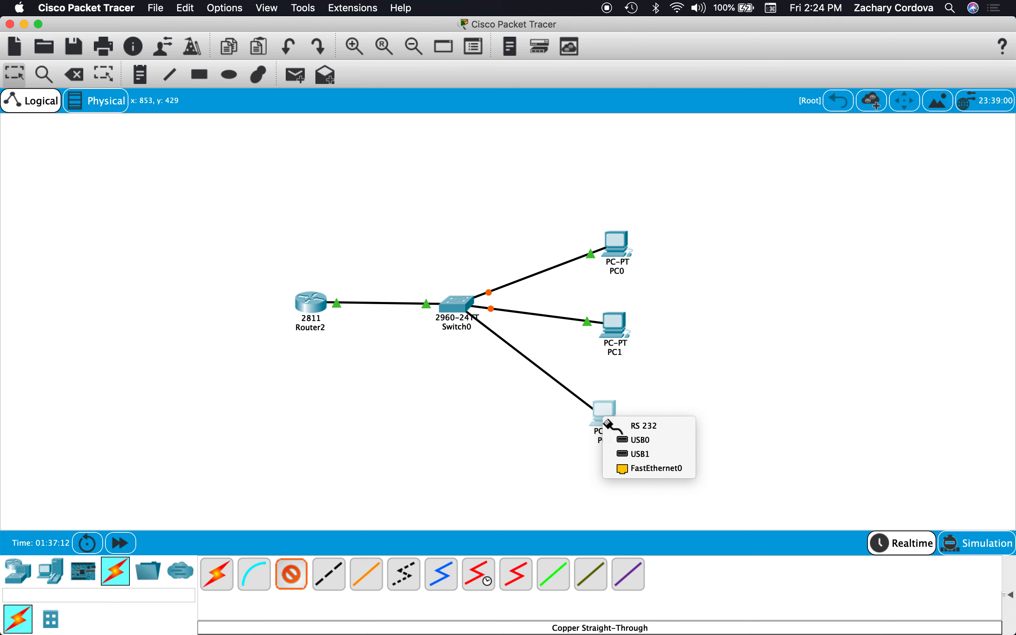
pyautogui.click(637, 474)
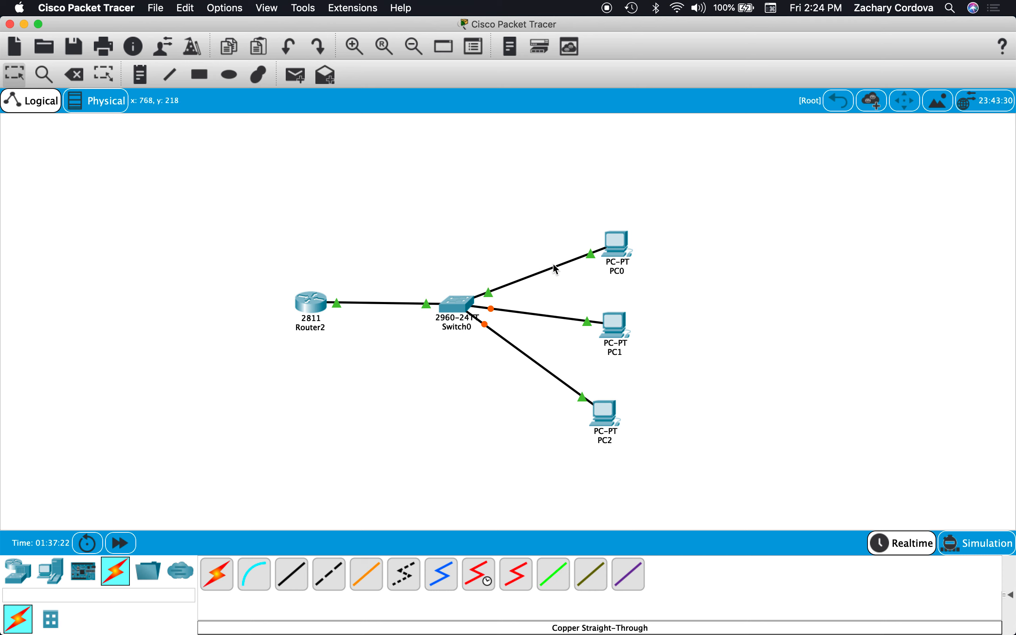
# Rename PC0 in the topology as "IP: 192.168.1.2" to show its DHCP address.
pyautogui.moveTo(621, 247)
pyautogui.moveTo(623, 330)
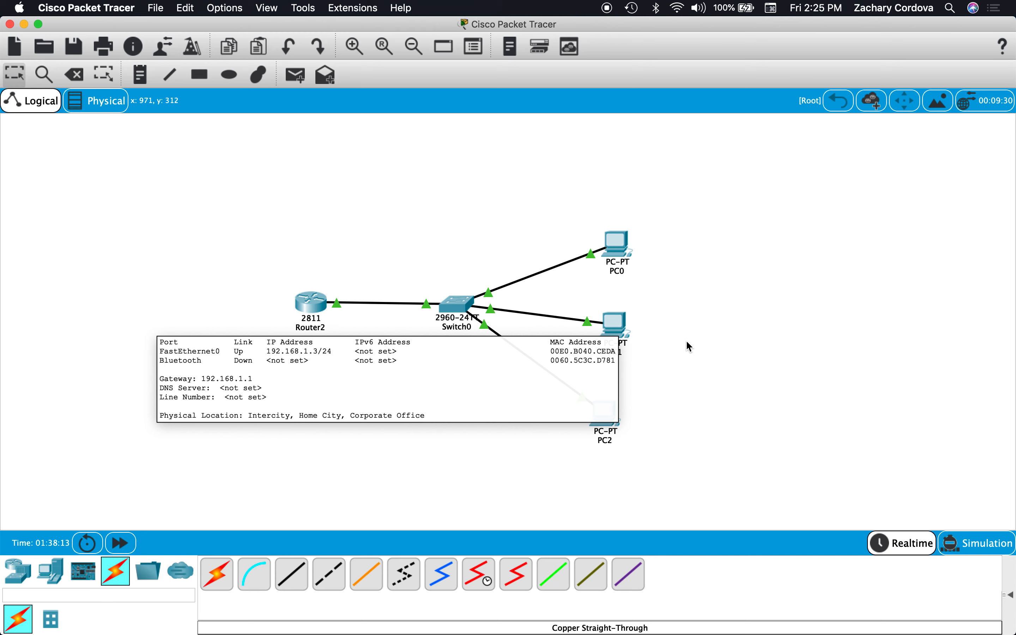
pyautogui.moveTo(611, 413)
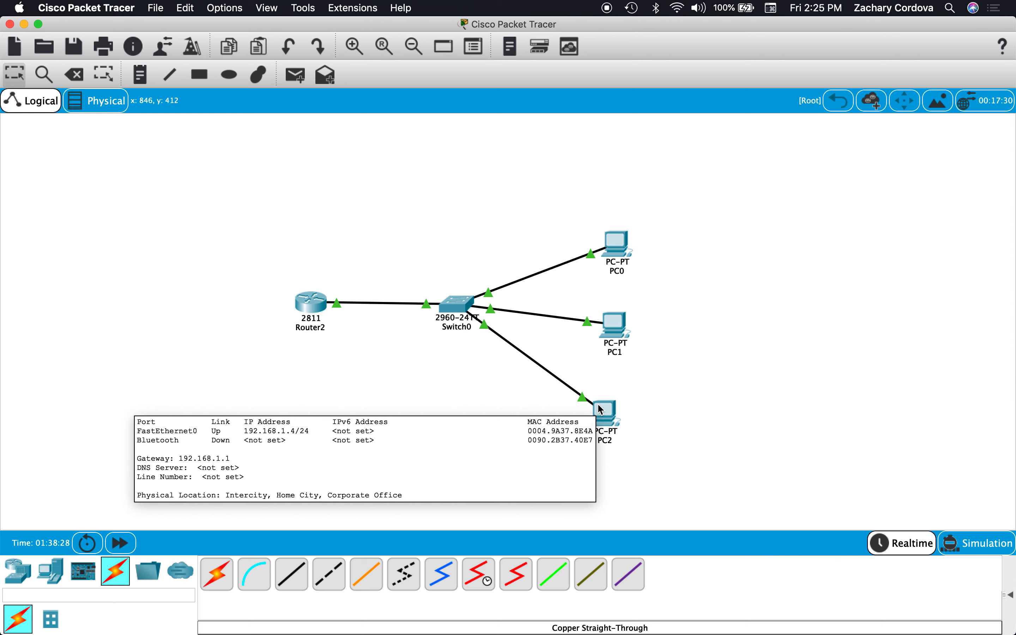
pyautogui.click(617, 272)
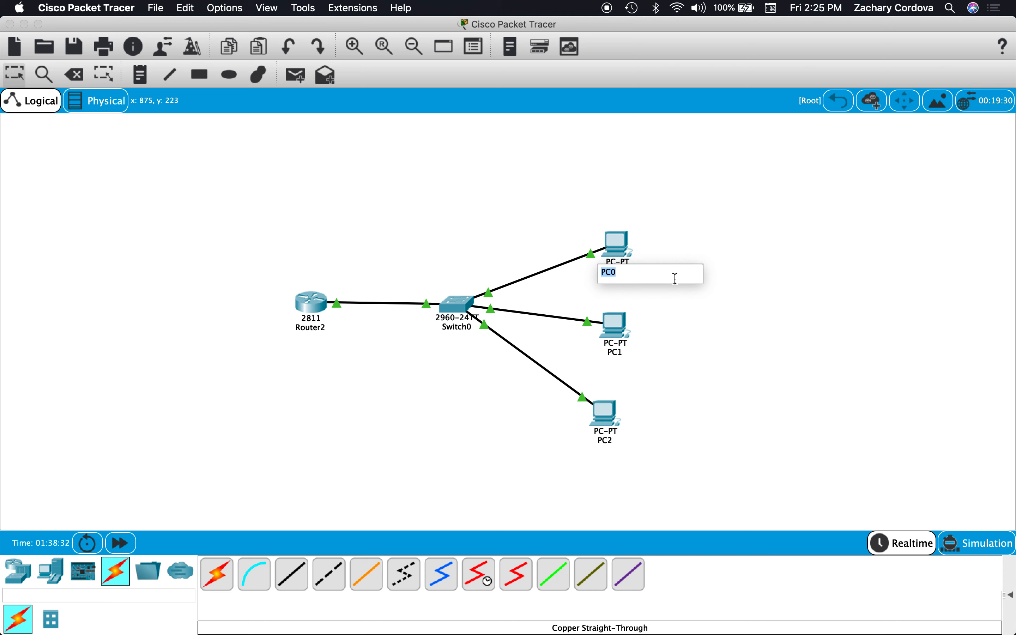
pyautogui.write('IP: 192.168.1.2')
pyautogui.press('Return')
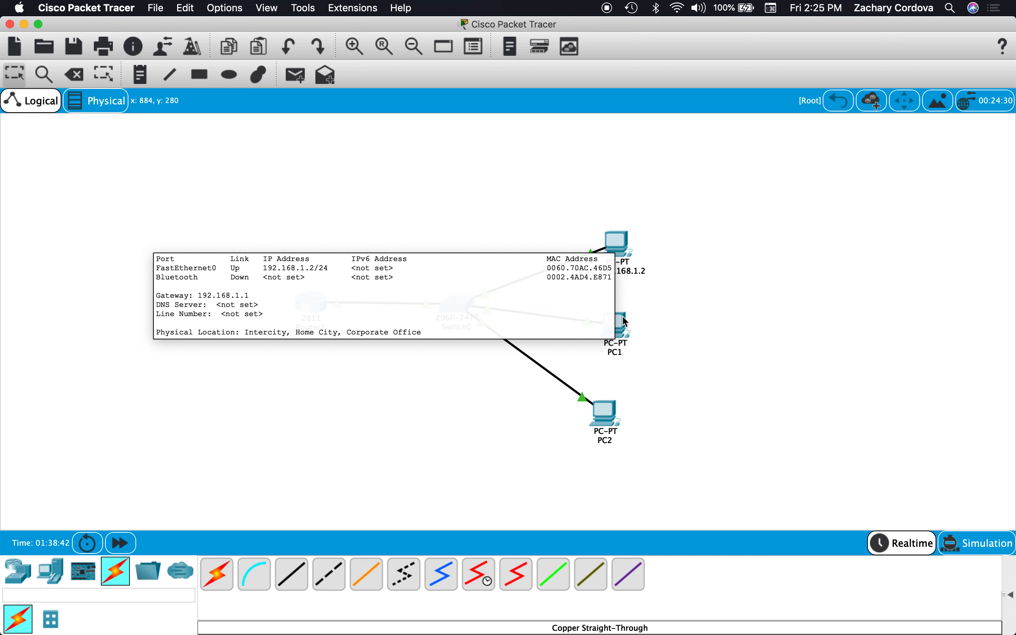
# Rename PC1 in the topology as "IP: 192.168.1.3" to show its DHCP address.
pyautogui.click(615, 352)
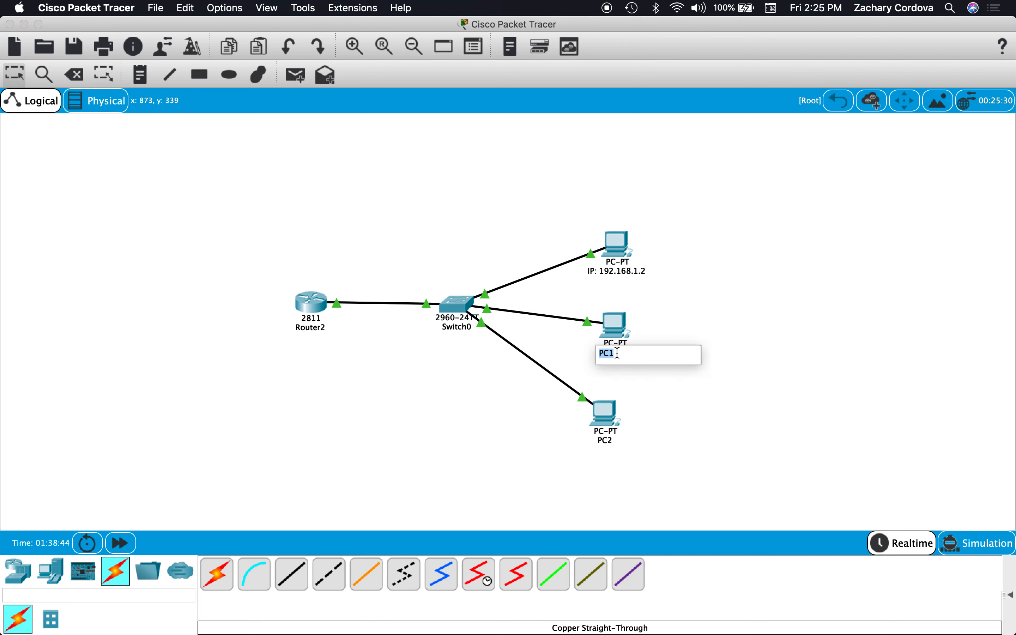
pyautogui.write('IP: 192,168')
pyautogui.press('BackSpace')
pyautogui.press('BackSpace')
pyautogui.press('BackSpace')
pyautogui.press('BackSpace')
pyautogui.write('.168')
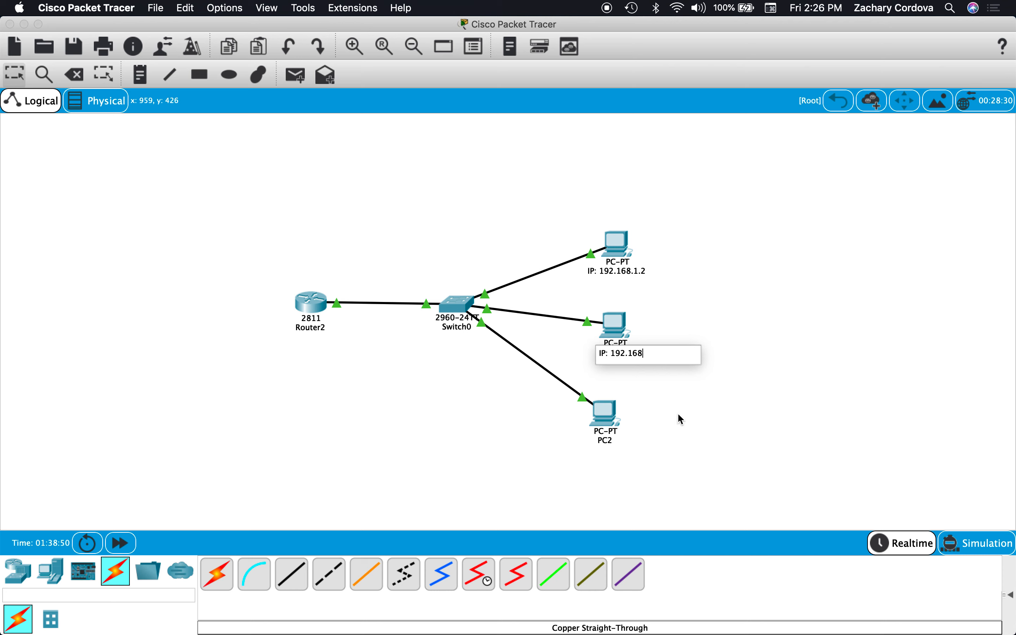
pyautogui.write('.1.3')
pyautogui.press('Return')
# Rename PC2 in the topology as "IP: 192.168.1.4" to show its DHCP address.
pyautogui.click(609, 446)
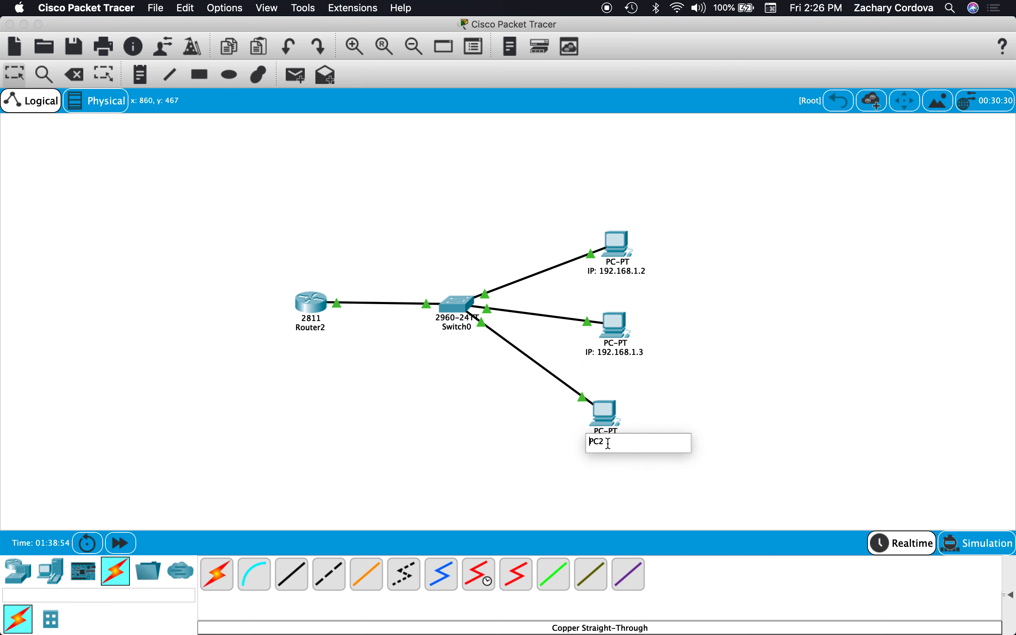
pyautogui.press('Delete')
pyautogui.press('BackSpace')
pyautogui.press('BackSpace')
pyautogui.write('IP: 192.168.1.4')
pyautogui.click(737, 477)
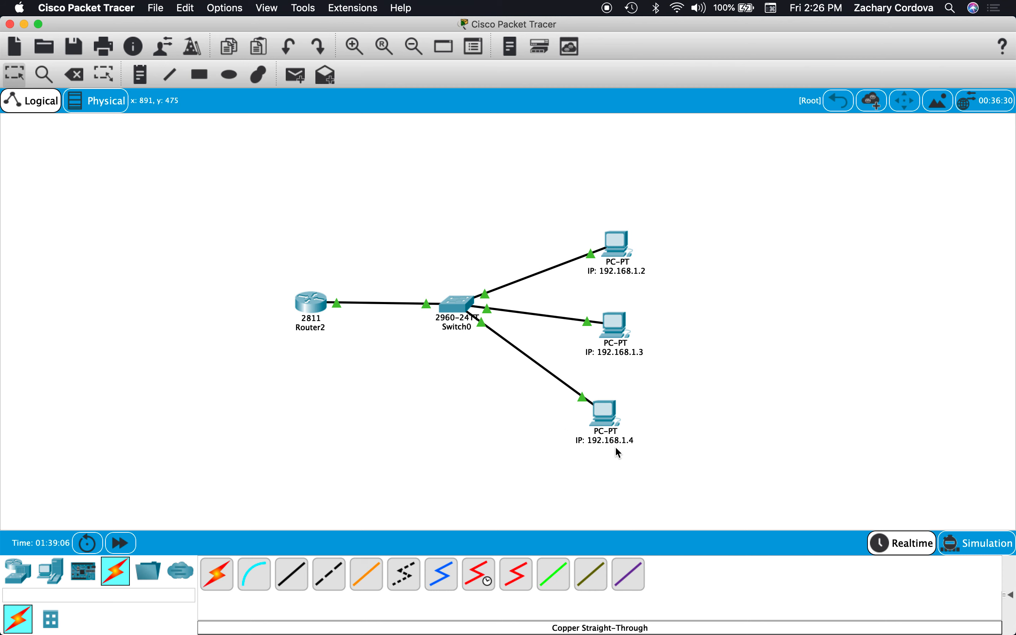
# Open the Command Prompt on the PC labelled "IP: 192.168.1.2", keeping the other PCs' labels in view.
pyautogui.click(618, 243)
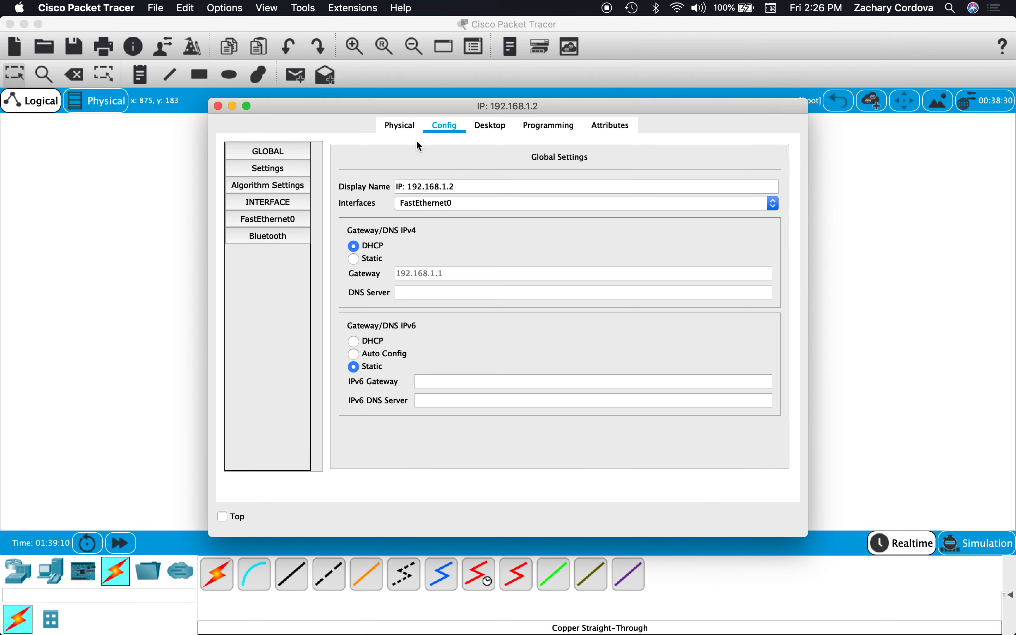
pyautogui.click(492, 128)
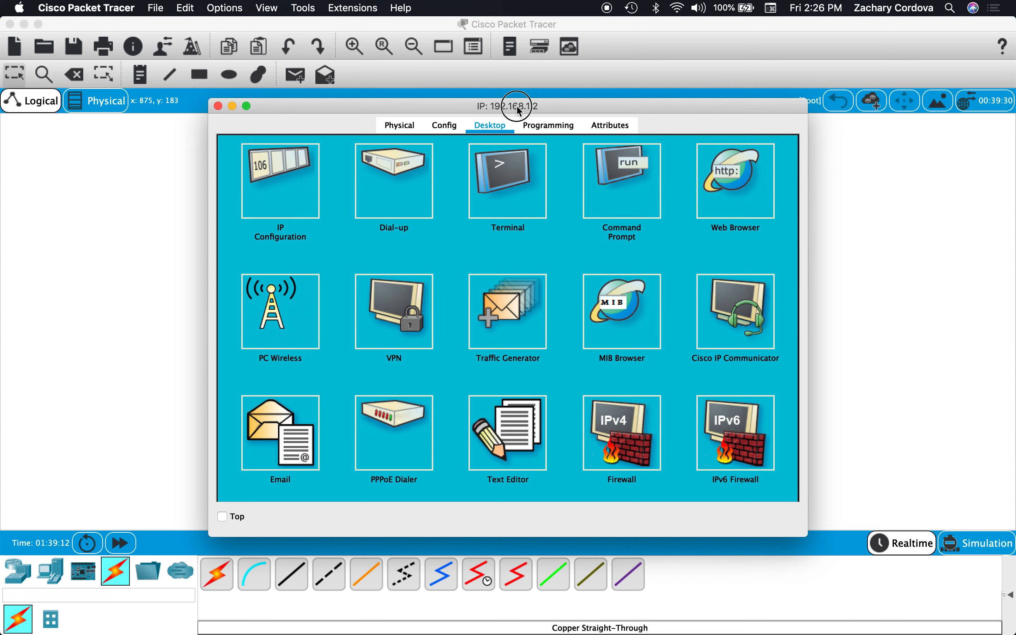
pyautogui.moveTo(517, 105); pyautogui.dragTo(296, 95)
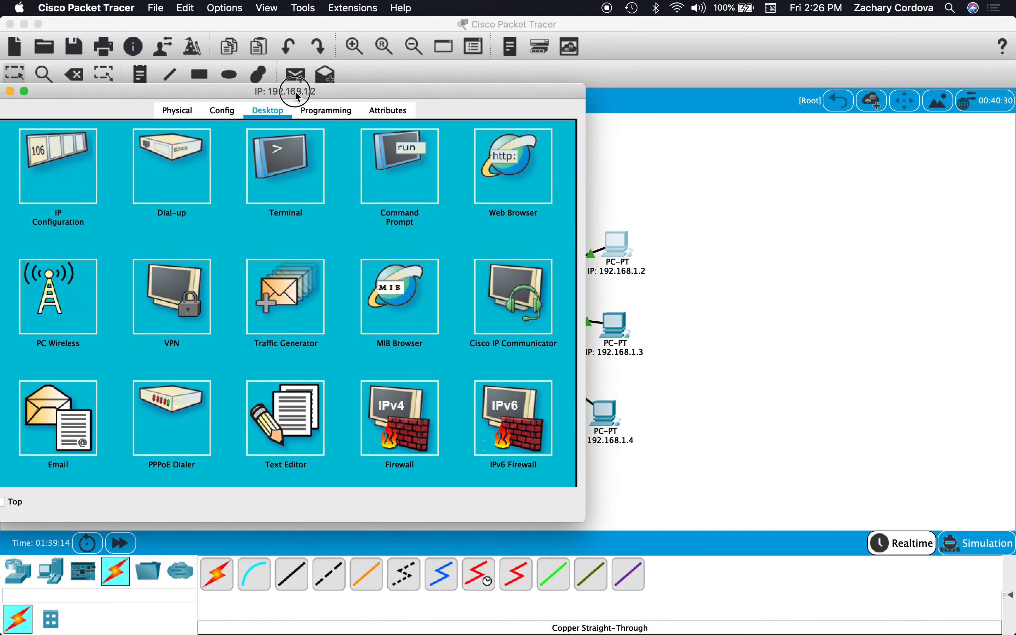
pyautogui.click(400, 166)
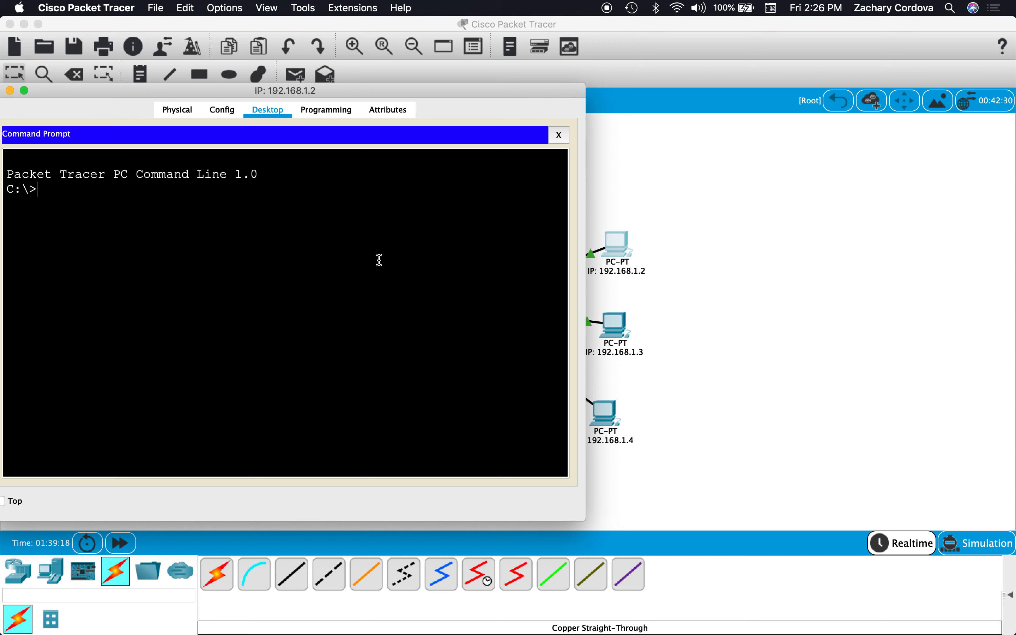
# Ping 192.168.1.3 from this PC to test connectivity, and close its device window.
pyautogui.write('ping 1922.168.1.3')
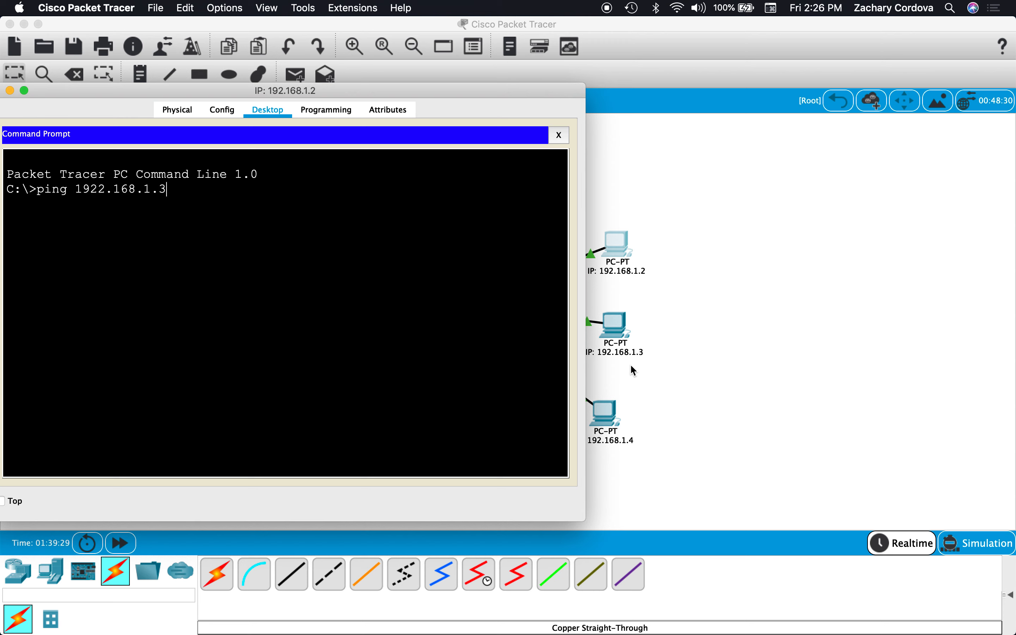
pyautogui.press('Left')
pyautogui.press('Left')
pyautogui.press('Left')
pyautogui.press('Left')
pyautogui.press('Left')
pyautogui.press('Left')
pyautogui.press('Left')
pyautogui.press('Left')
pyautogui.press('Left')
pyautogui.press('Delete')
pyautogui.press('Return')
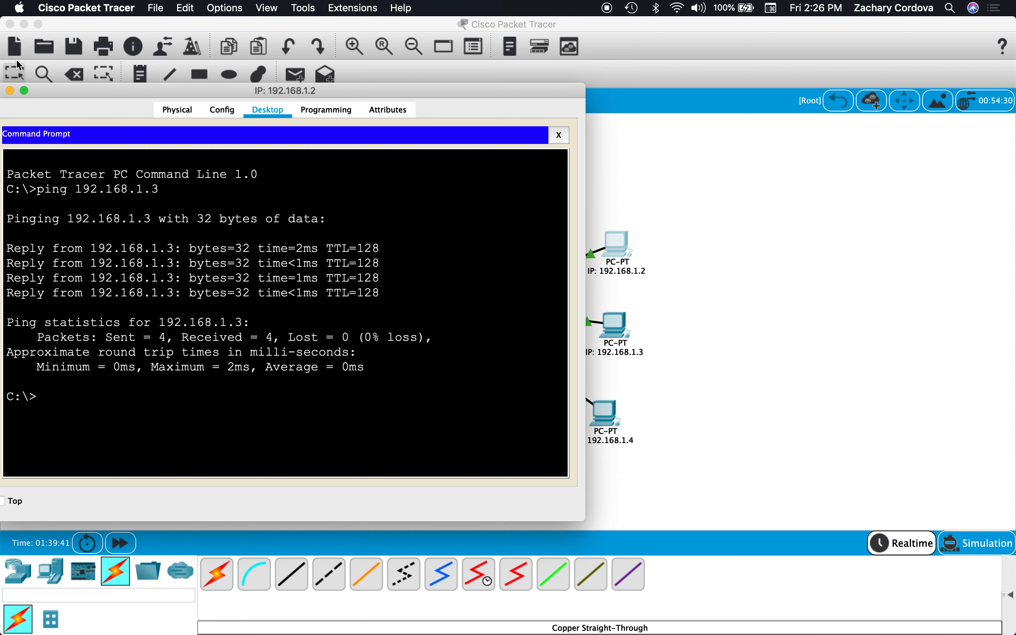
pyautogui.moveTo(54, 91); pyautogui.dragTo(201, 95)
pyautogui.click(142, 94)
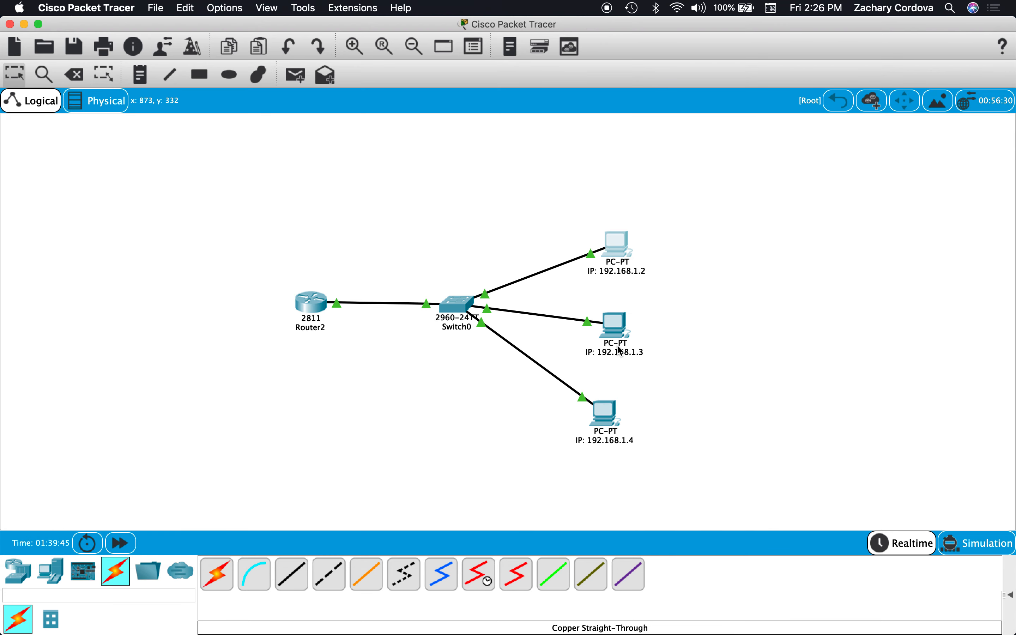
# Open the Command Prompt on the PC labelled "IP: 192.168.1.3" and place its window clear of the PC icons.
pyautogui.click(617, 331)
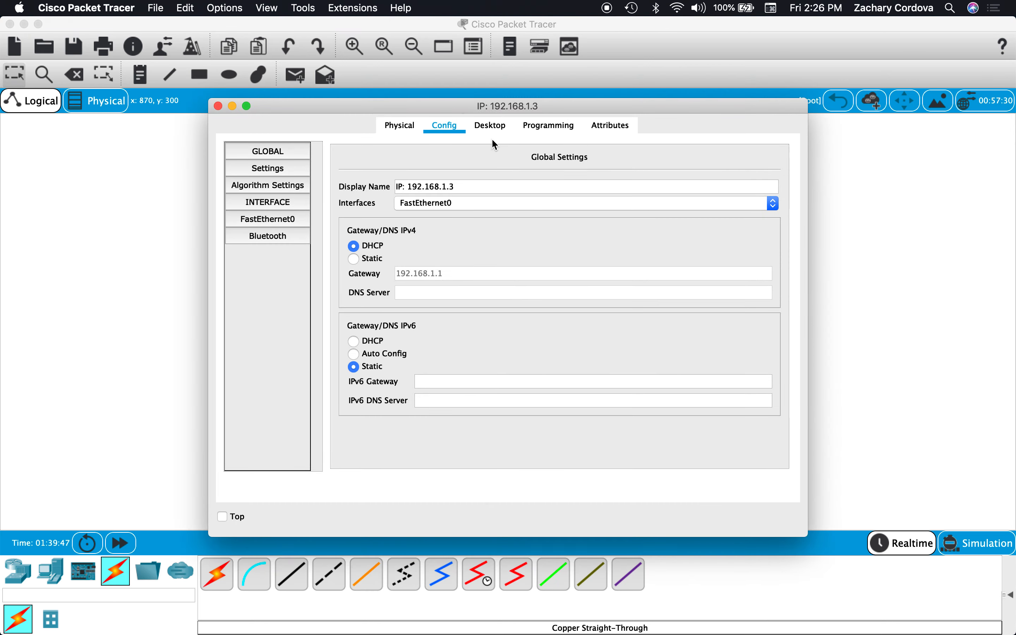
pyautogui.click(493, 128)
pyautogui.moveTo(550, 110); pyautogui.dragTo(279, 112)
pyautogui.click(362, 204)
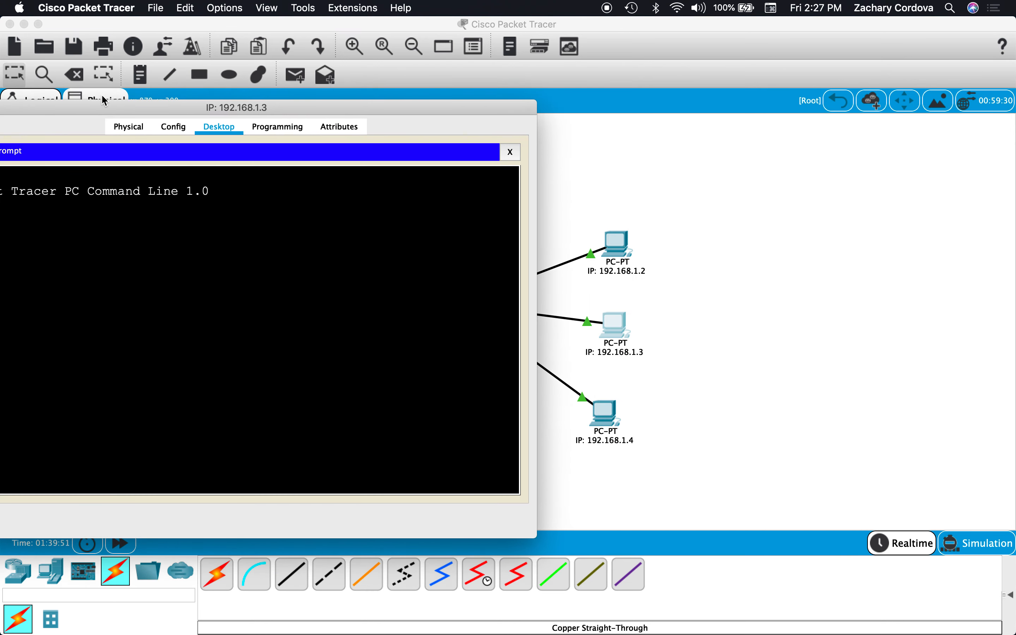
pyautogui.moveTo(130, 107); pyautogui.dragTo(245, 107)
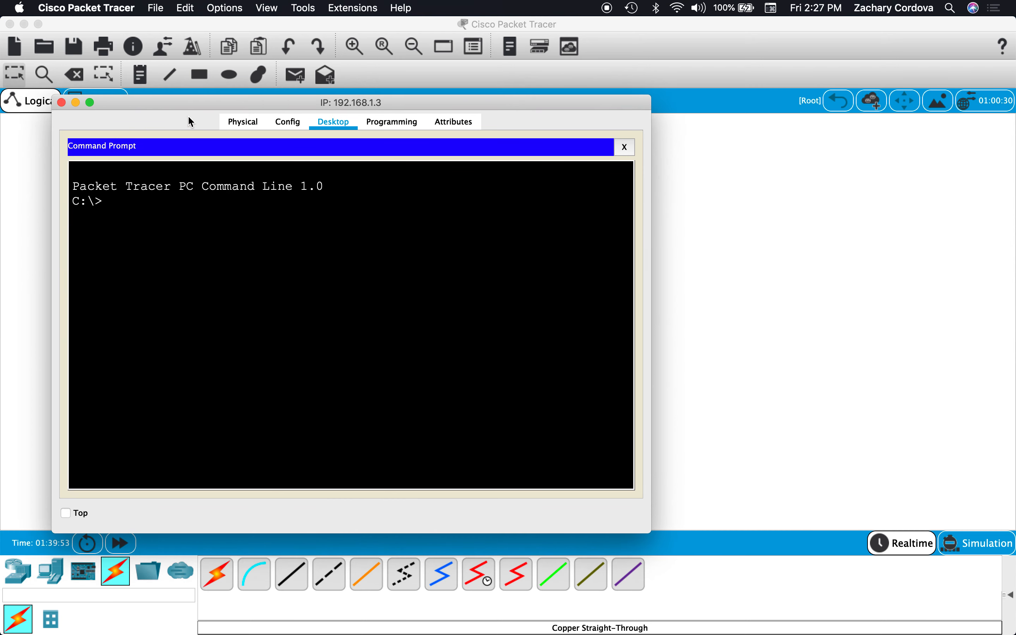
pyautogui.moveTo(181, 97); pyautogui.dragTo(90, 86)
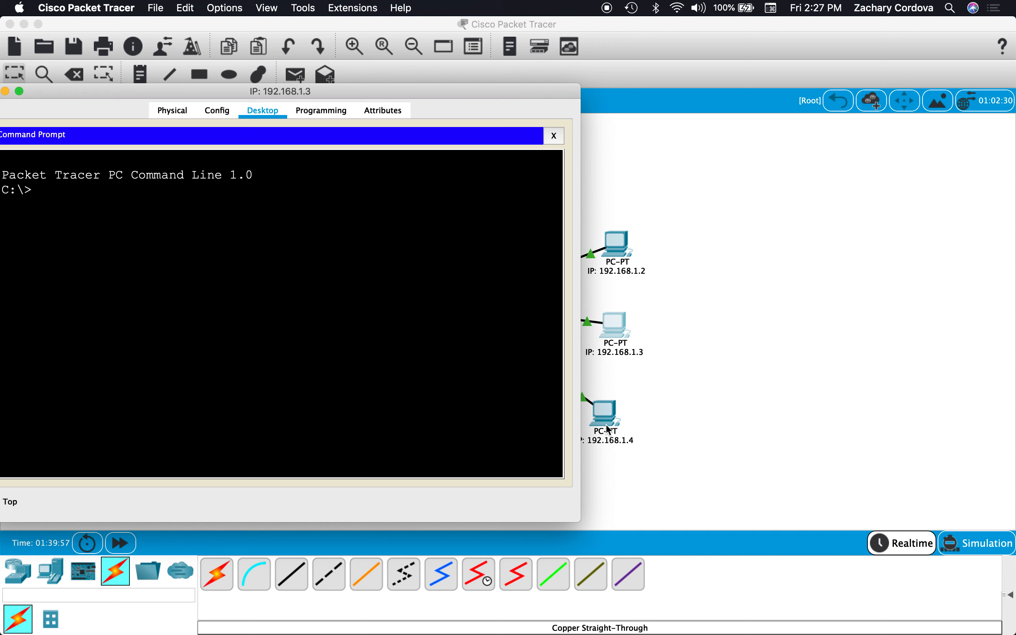
# Ping 192.168.1.4 from the PC labelled "IP: 192.168.1.3" and close its device window.
pyautogui.write('ping 192.168.1.4')
pyautogui.press('Return')
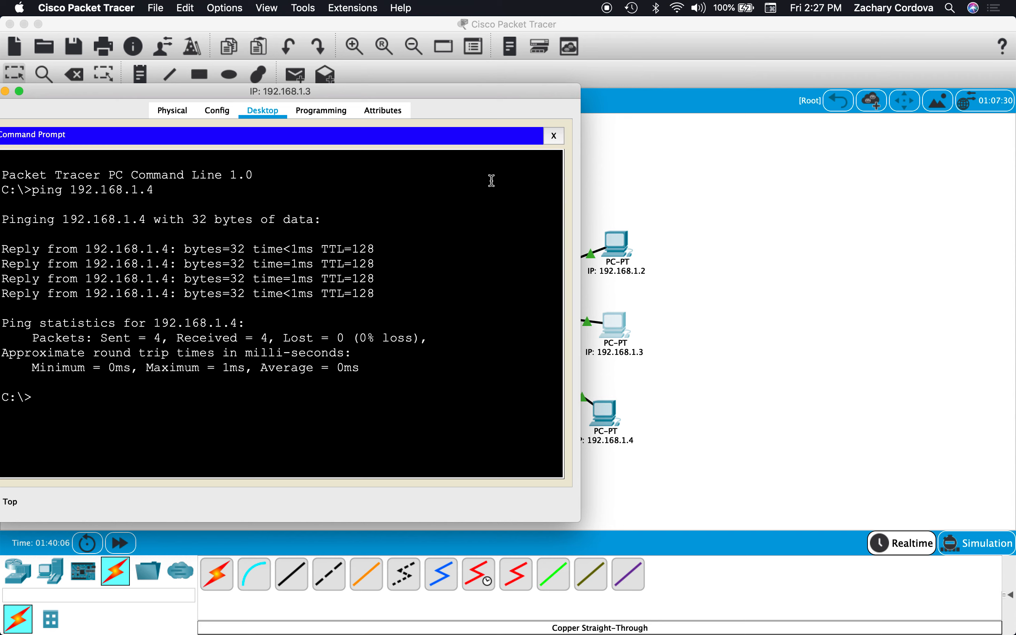
pyautogui.moveTo(435, 91); pyautogui.dragTo(623, 109)
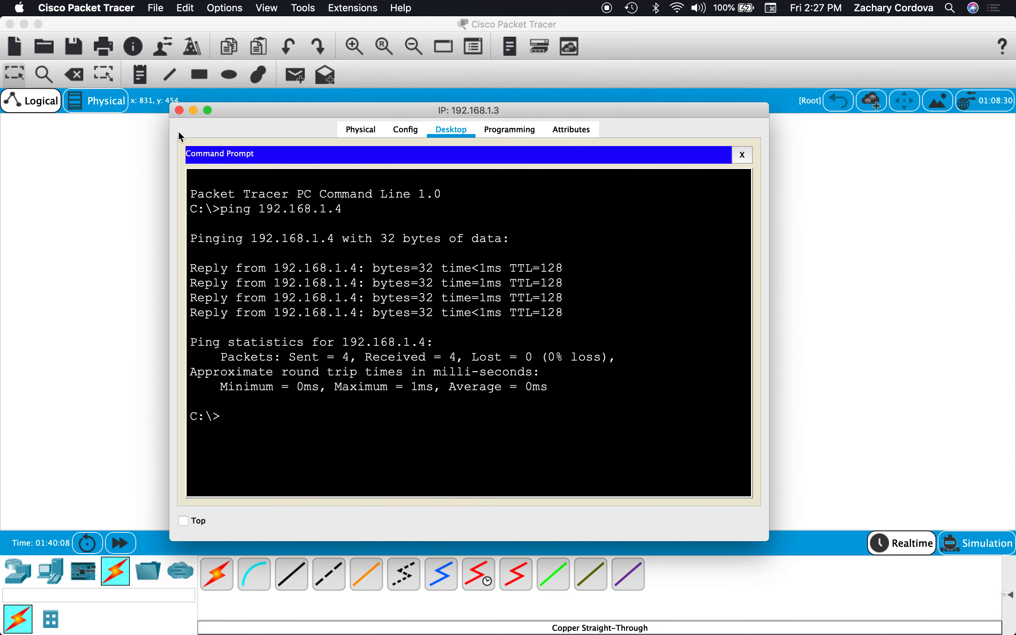
pyautogui.click(180, 111)
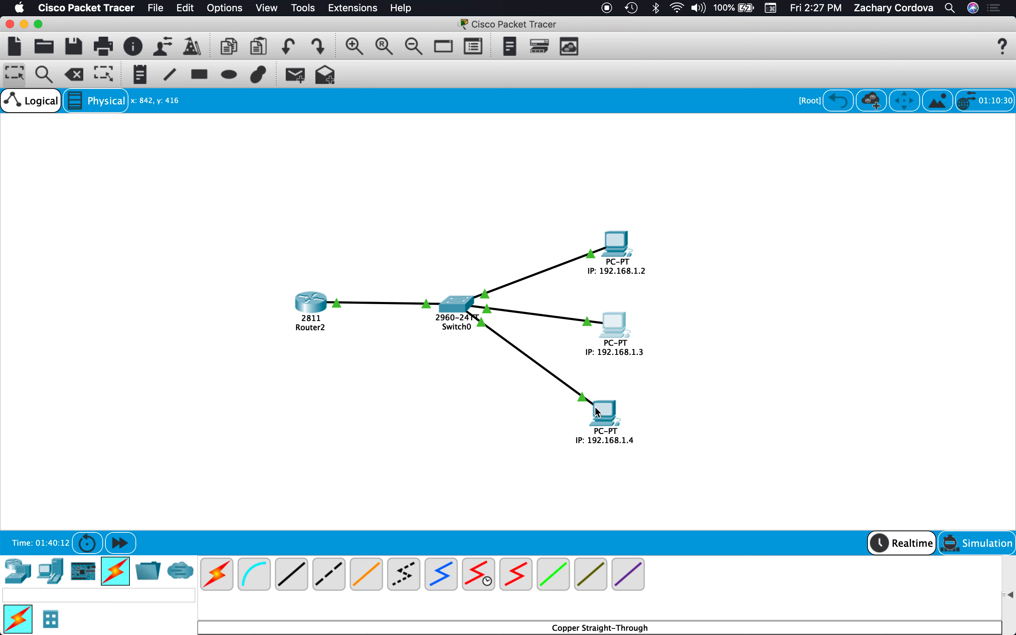
# Nudge the PC labelled "IP: 192.168.1.3" slightly upward and Router2 slightly farther from the switch in the topology.
pyautogui.moveTo(614, 324); pyautogui.dragTo(617, 319)
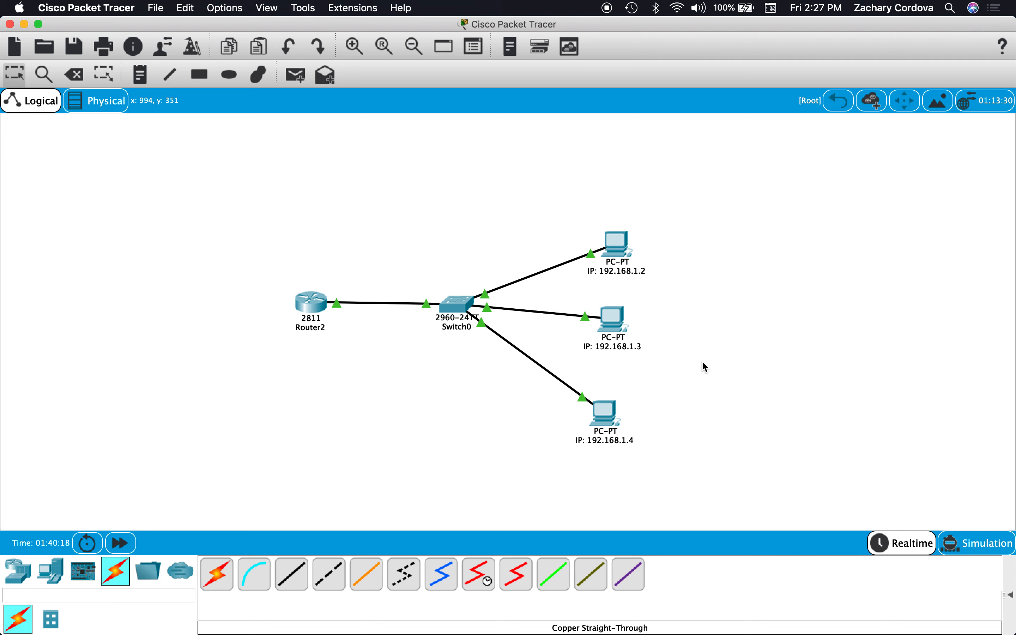
pyautogui.moveTo(480, 305)
pyautogui.moveTo(608, 247)
pyautogui.moveTo(314, 310); pyautogui.dragTo(307, 313)
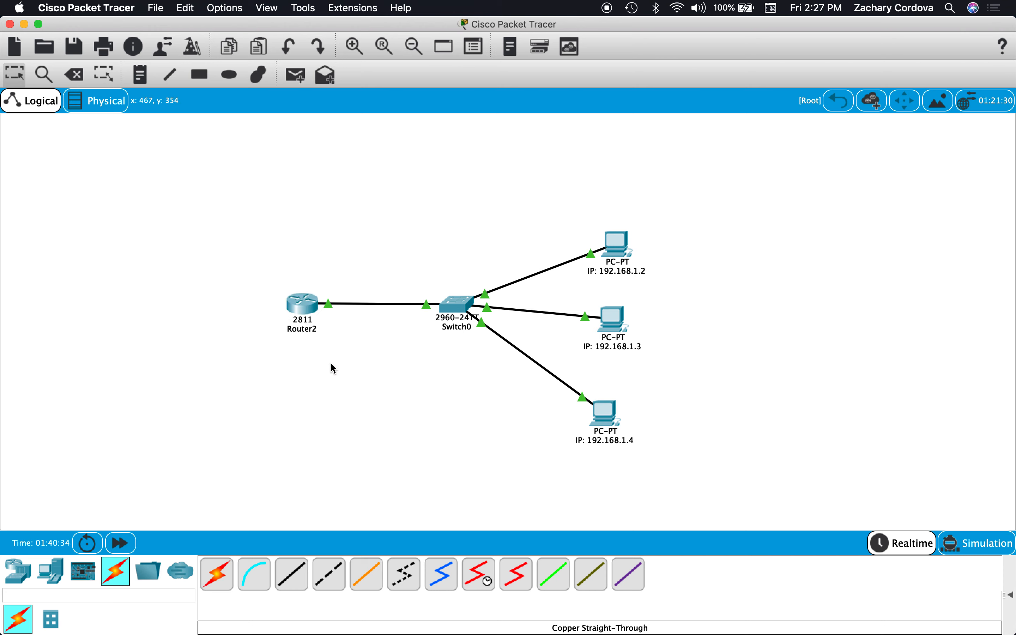